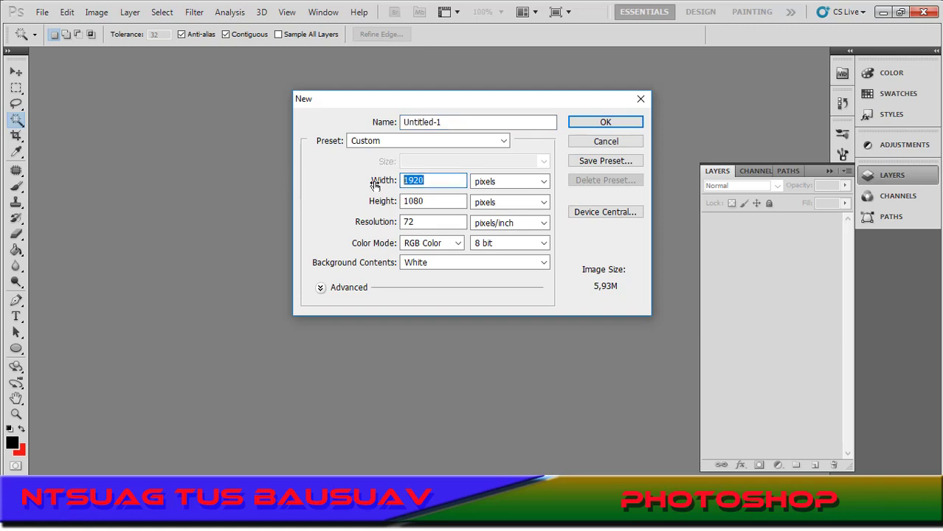
Create a new document 1000 pixels wide and 700 pixels high with a white background
text(1000)
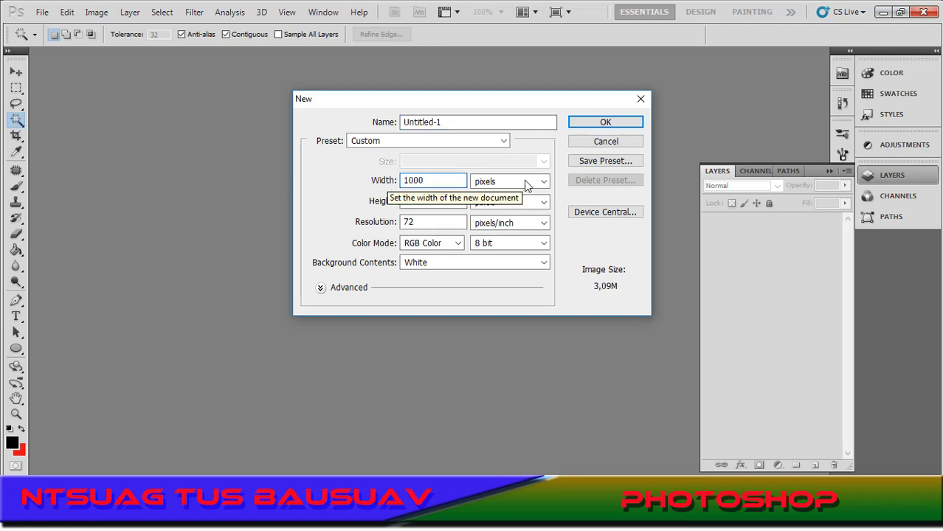
double_click(435, 201)
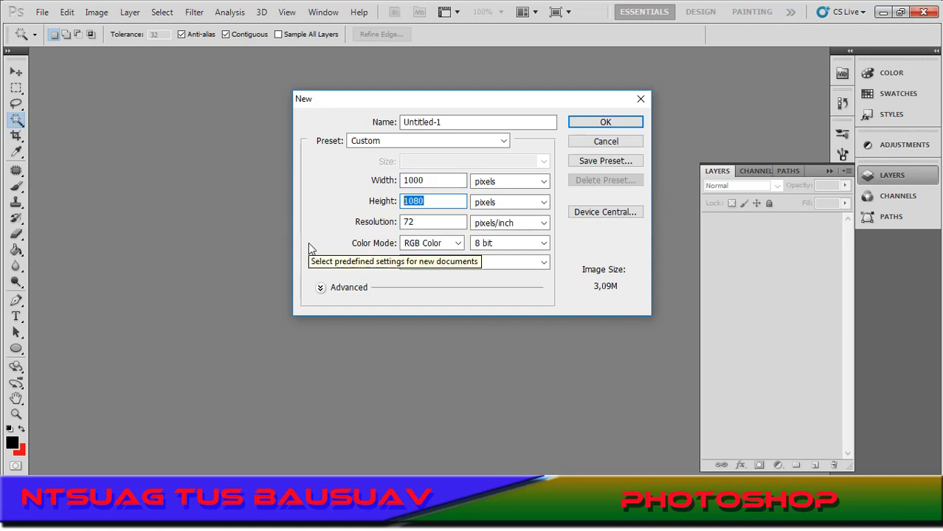
text(700)
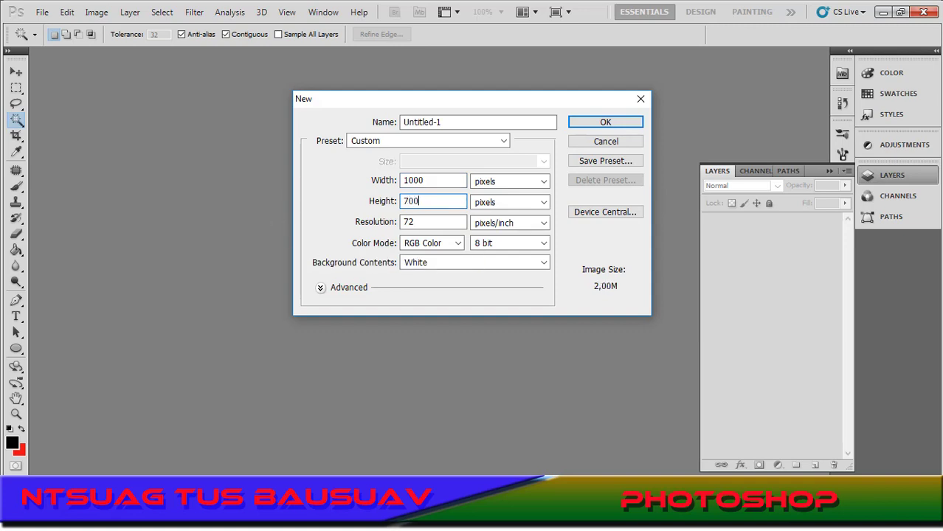
key(Return)
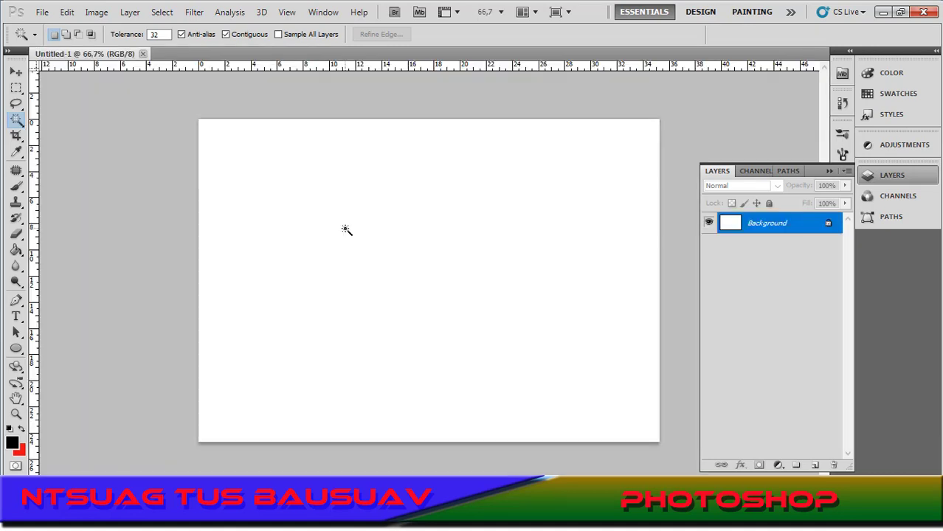
Activate the Gradient tool with the angle gradient style
click(15, 72)
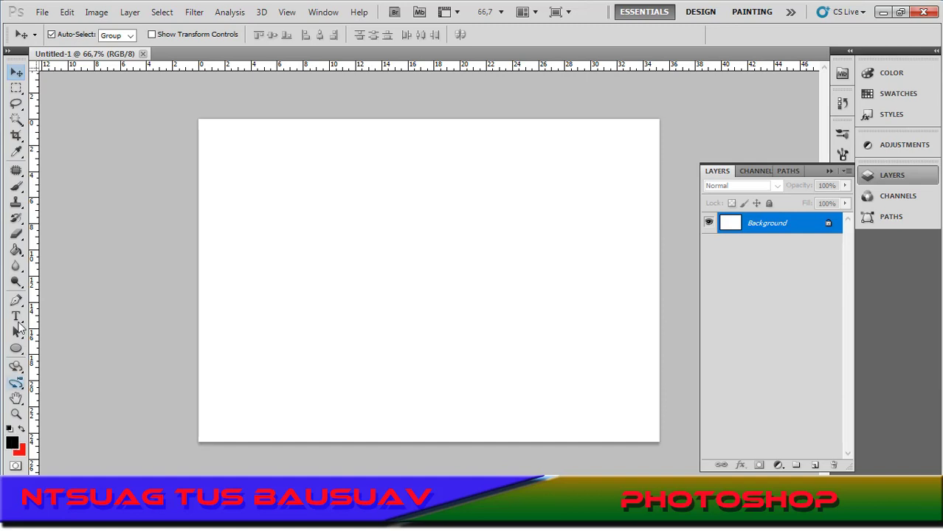
drag(16, 250, 62, 250)
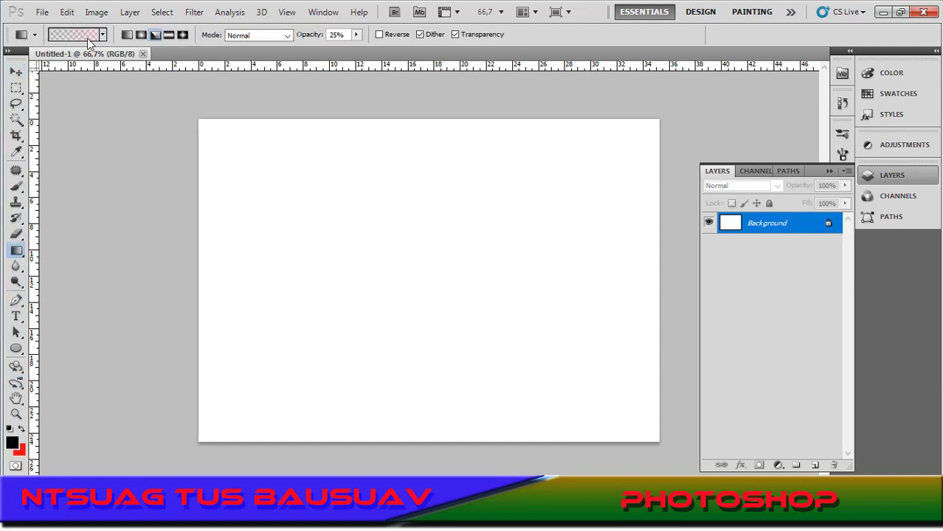
click(104, 35)
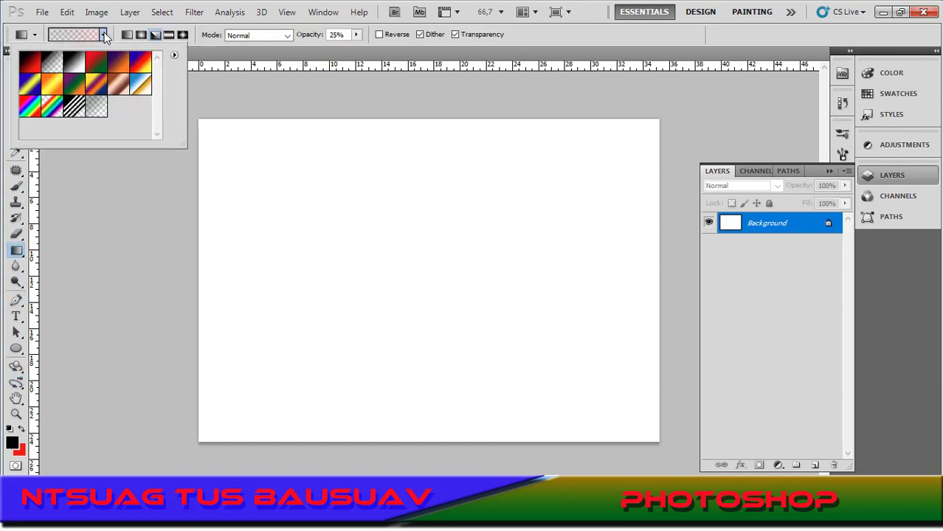
click(152, 35)
Set the foreground colour to light blue #aeecfb, try an angle gradient across the canvas and undo it
click(12, 444)
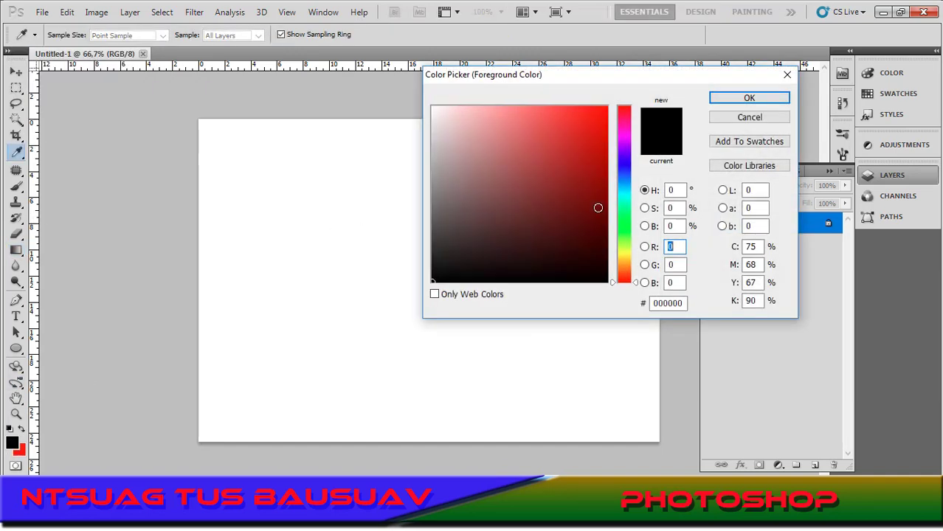
click(622, 188)
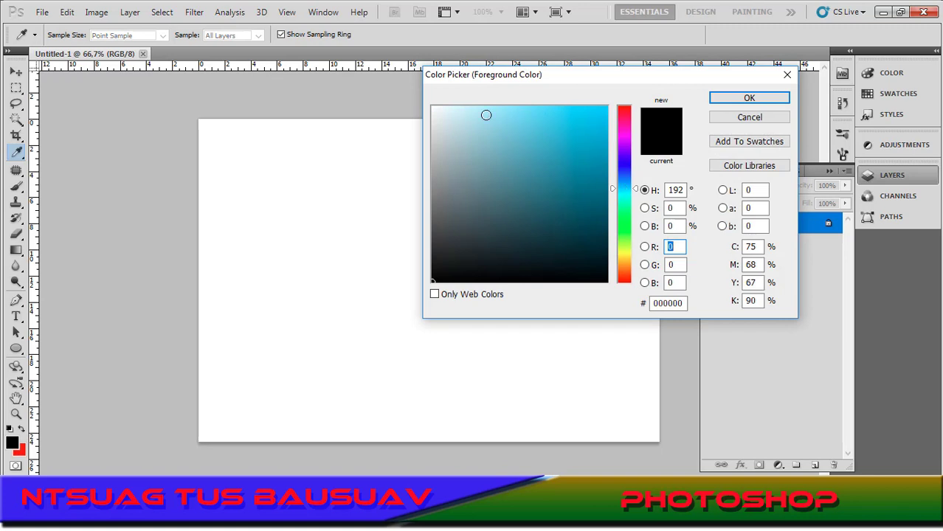
click(485, 109)
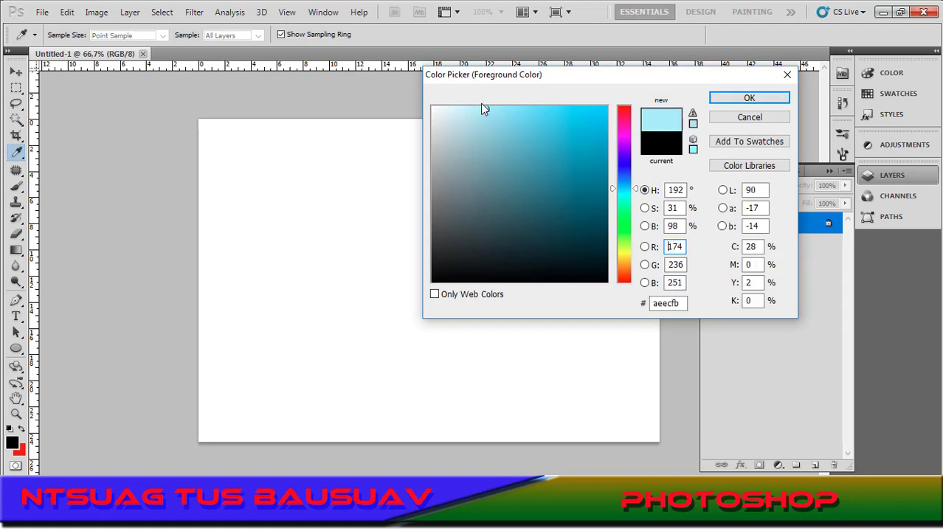
click(740, 97)
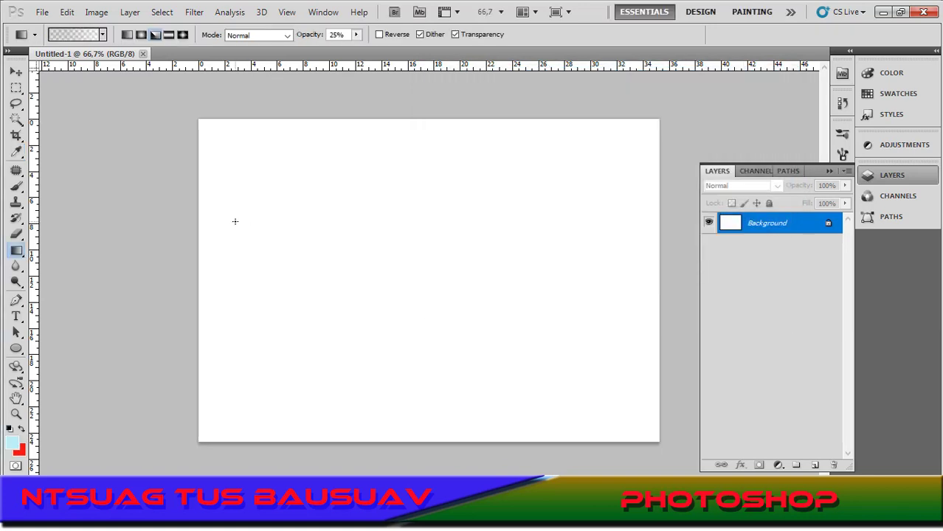
drag(156, 262, 672, 275)
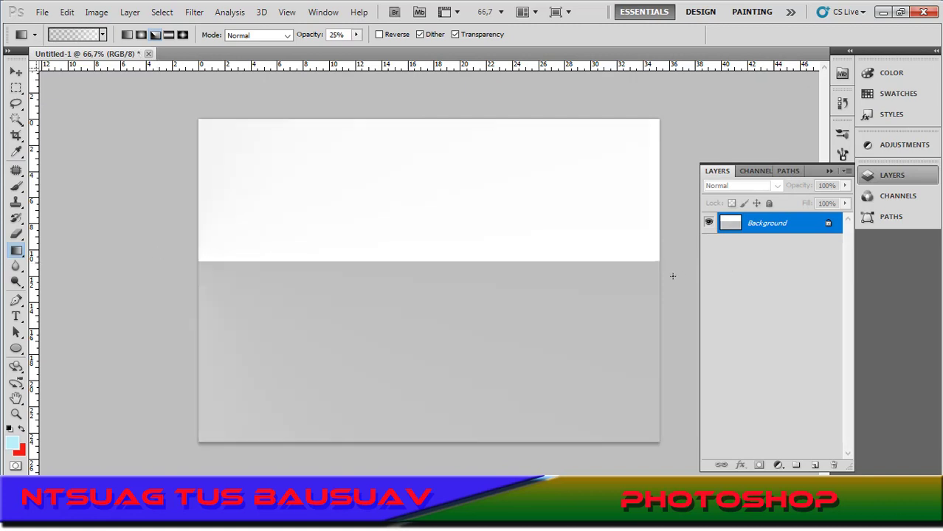
key(ctrl+z)
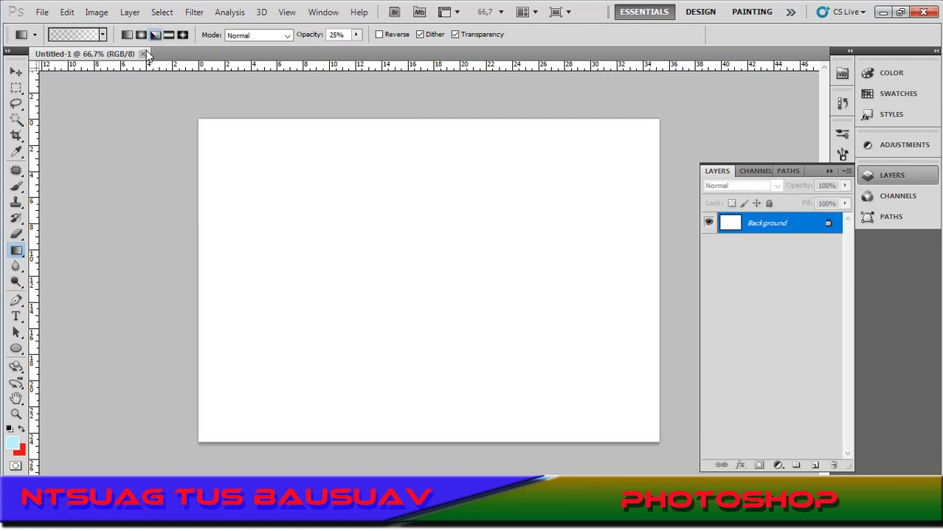
Switch the gradient style to linear, try it horizontally across the canvas and undo the fill
click(128, 35)
drag(205, 293, 699, 303)
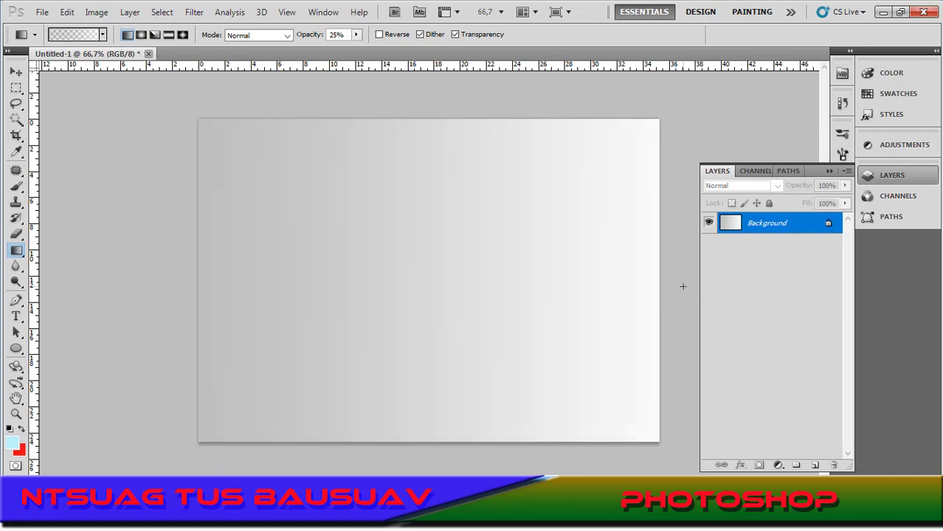
key(ctrl+z)
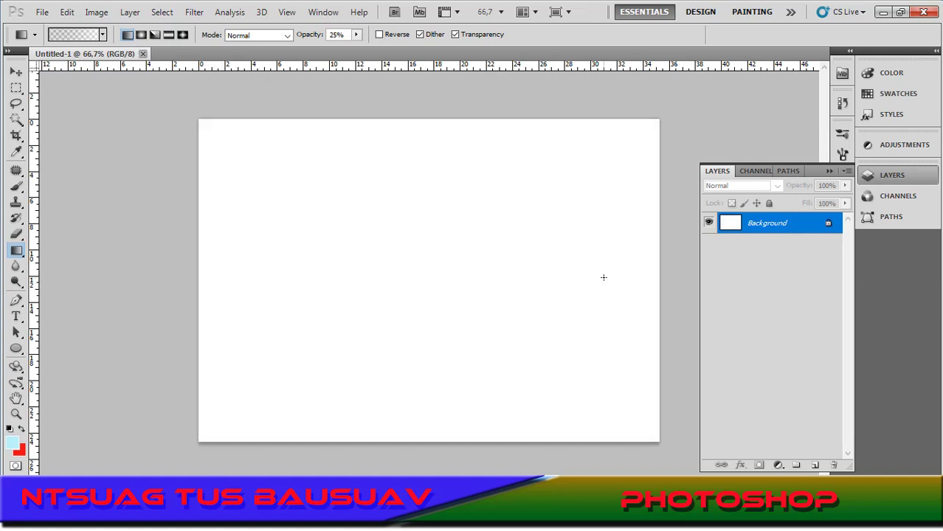
Set the foreground colour to #67ddfa, try another horizontal linear gradient and undo the fill
click(17, 444)
click(535, 109)
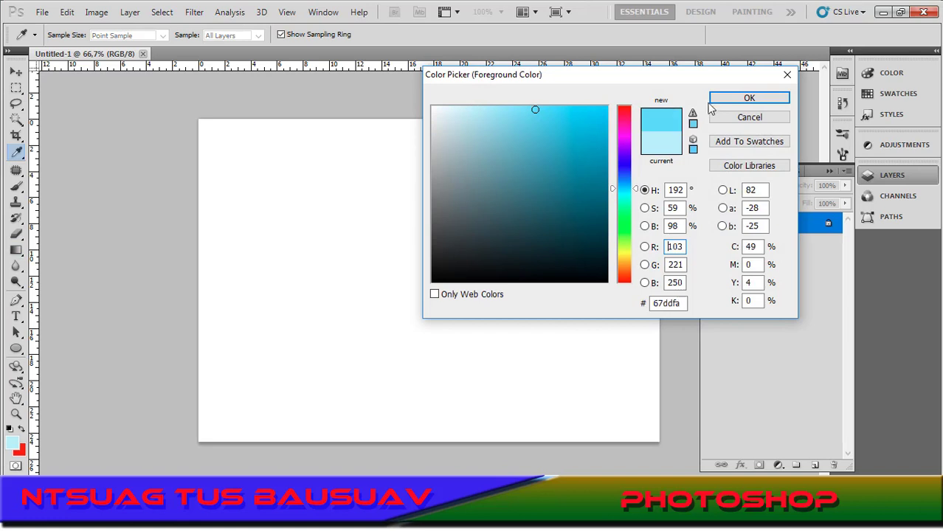
click(749, 97)
drag(194, 271, 668, 284)
key(ctrl+z)
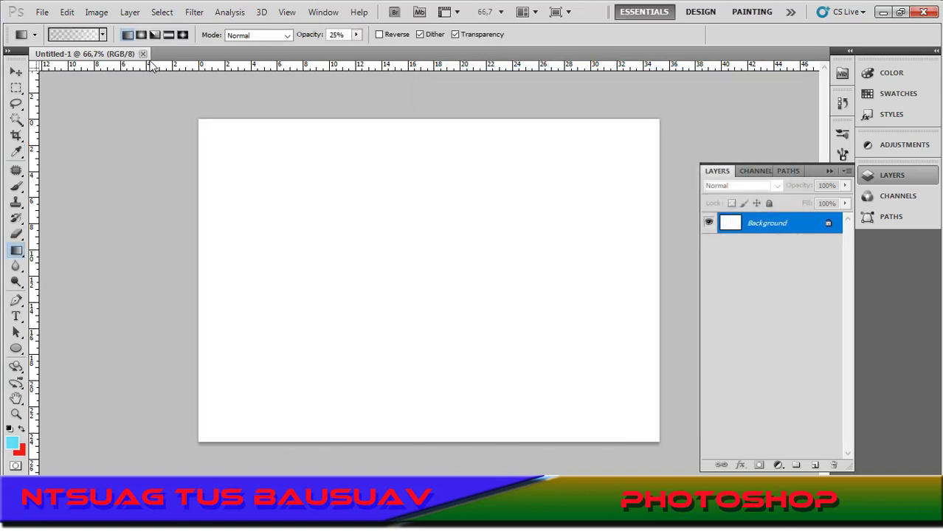
Choose the foreground-to-transparent gradient preset and apply it horizontally to the background at 25% opacity
click(103, 34)
click(46, 60)
drag(170, 257, 28, 289)
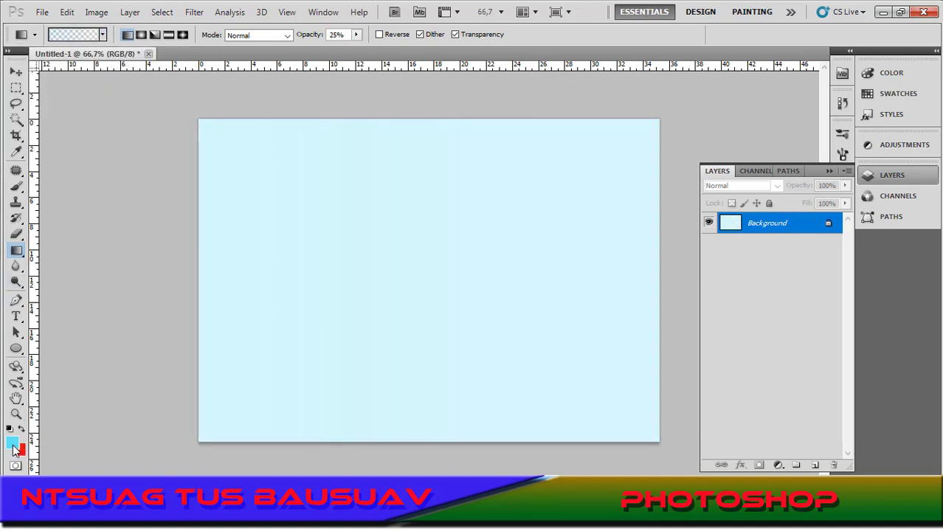
Raise the gradient opacity to 72% and apply the light blue gradient across the canvas from both sides
click(13, 444)
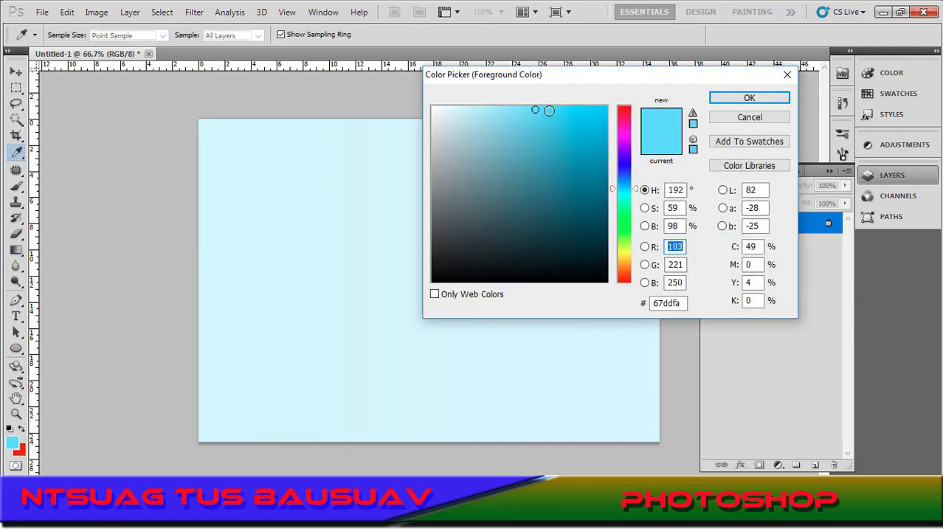
click(723, 98)
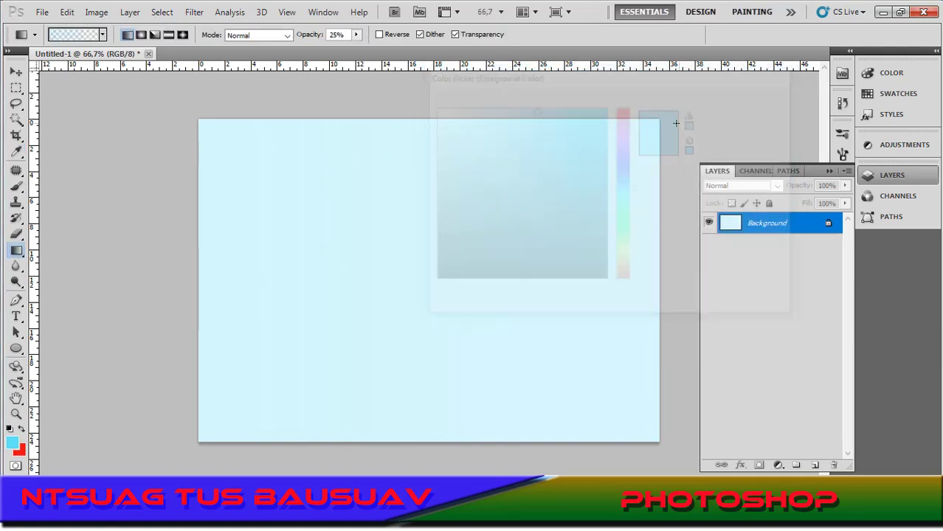
click(357, 35)
drag(355, 47, 390, 48)
drag(170, 282, 737, 320)
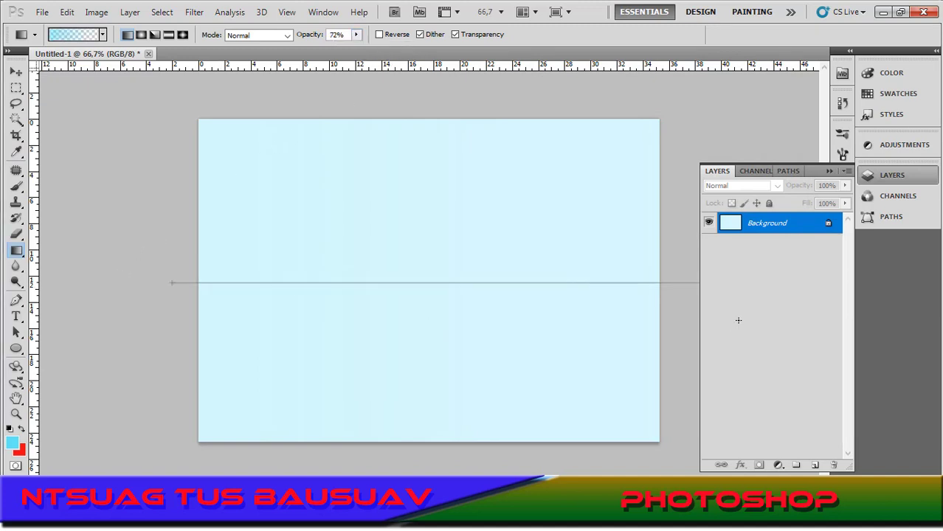
drag(680, 293, 310, 293)
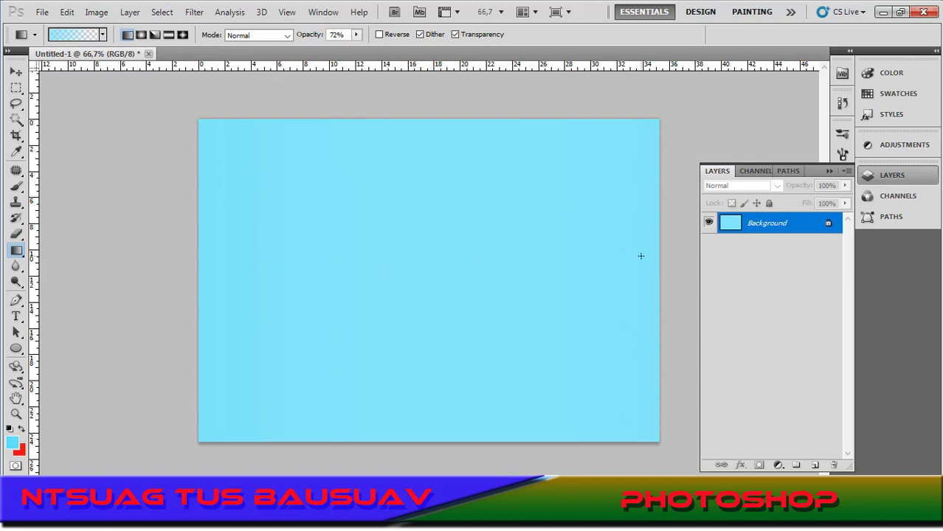
Duplicate the blue background onto a new layer and fill the original Background layer with white
key(ctrl+j)
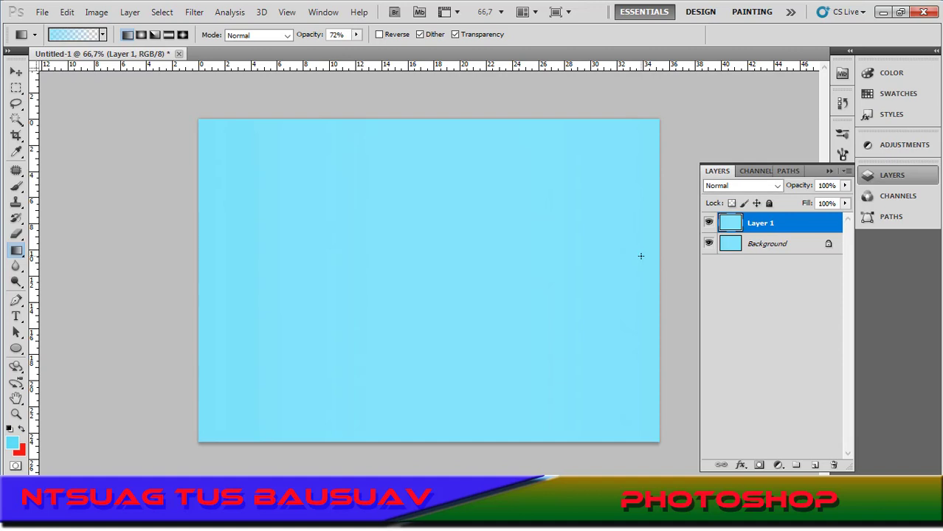
click(739, 245)
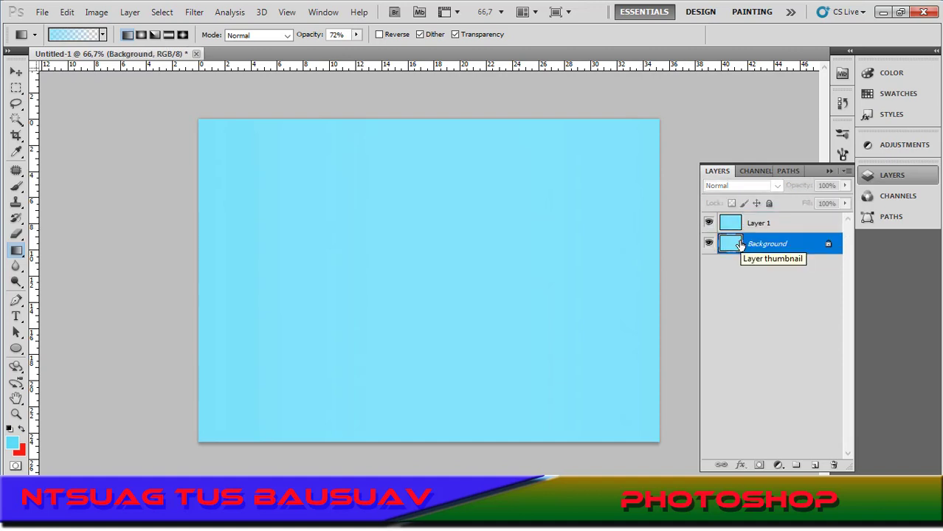
key(d)
key(ctrl+BackSpace)
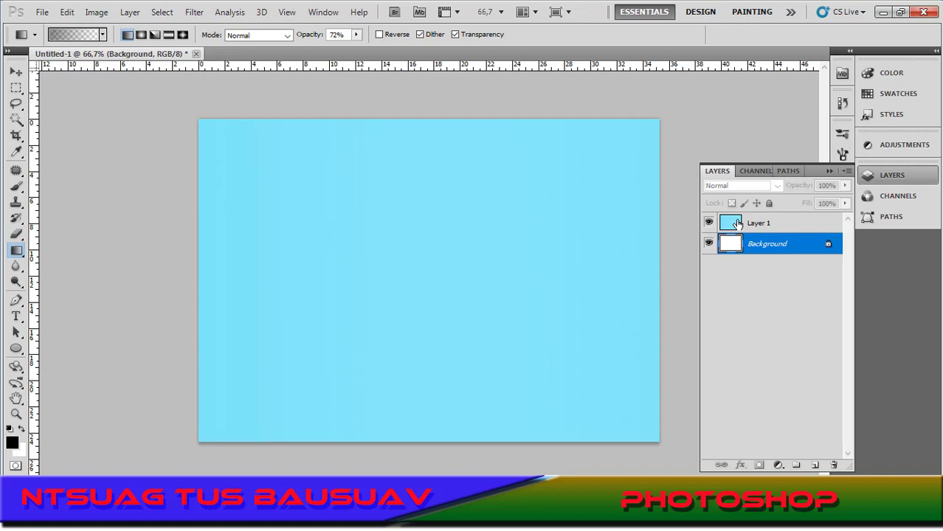
Try the Soft Light, Overlay and Linear Dodge (Add) blend modes on Layer 1 and restore Normal
click(738, 223)
click(777, 185)
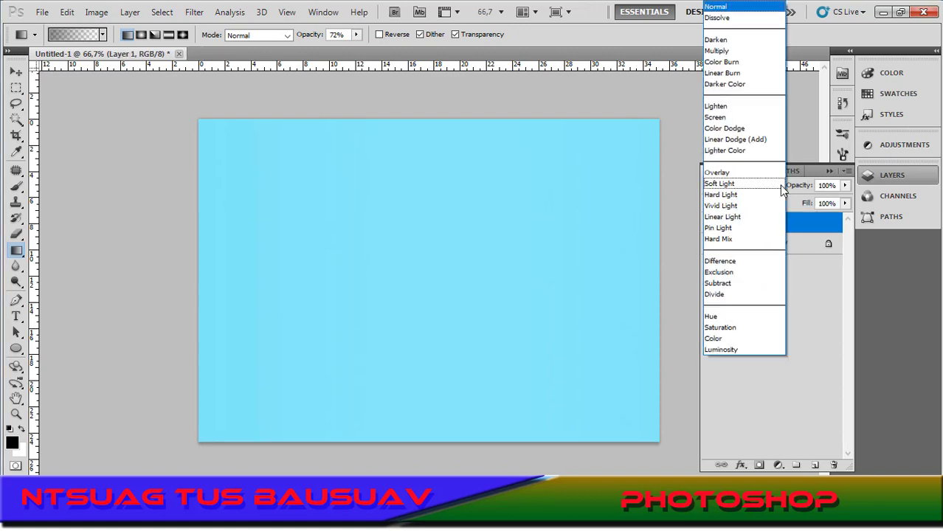
click(727, 184)
click(779, 187)
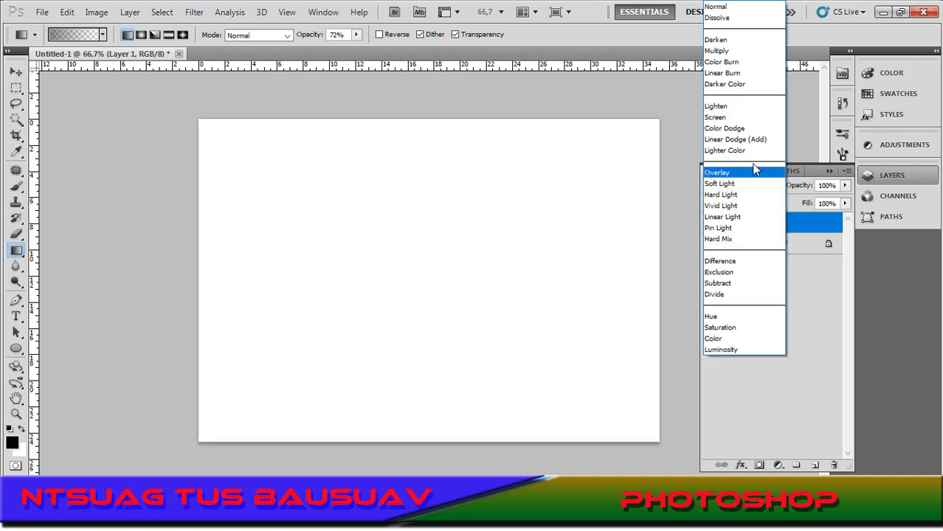
click(733, 170)
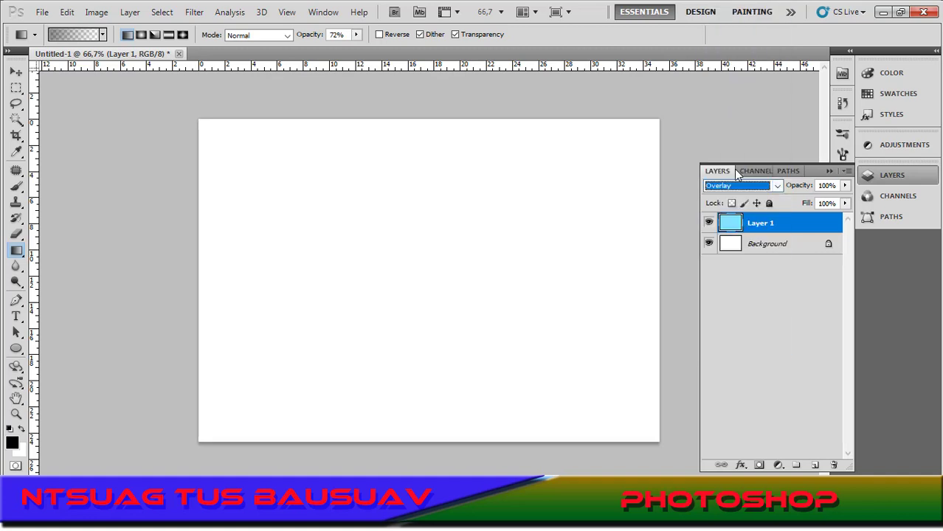
click(777, 186)
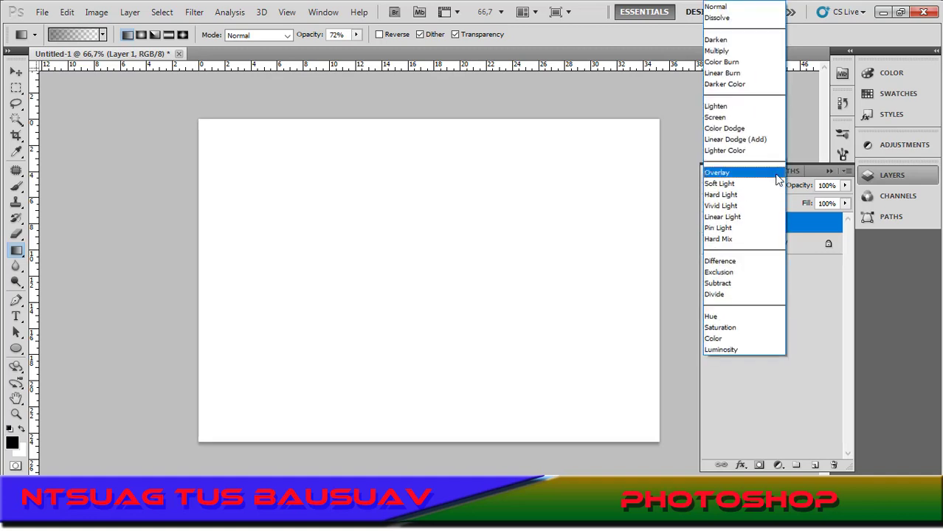
click(755, 140)
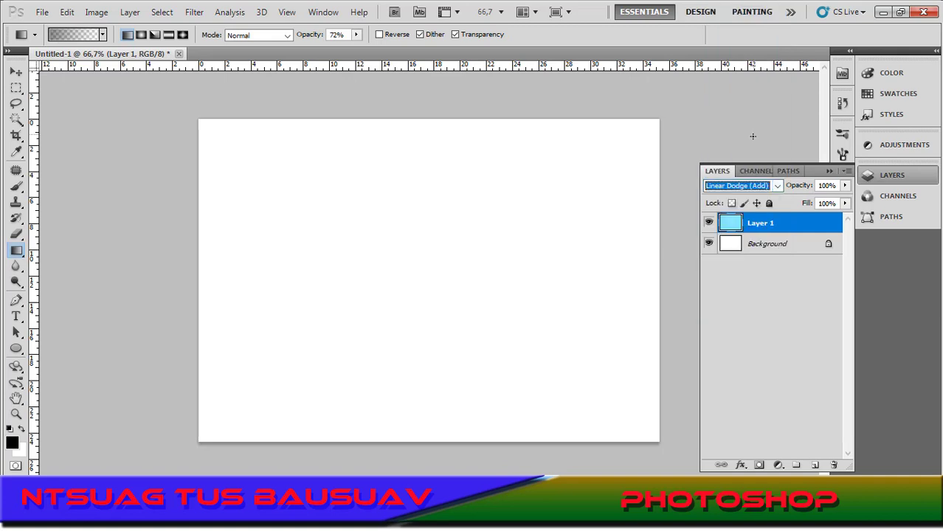
click(777, 185)
click(720, 6)
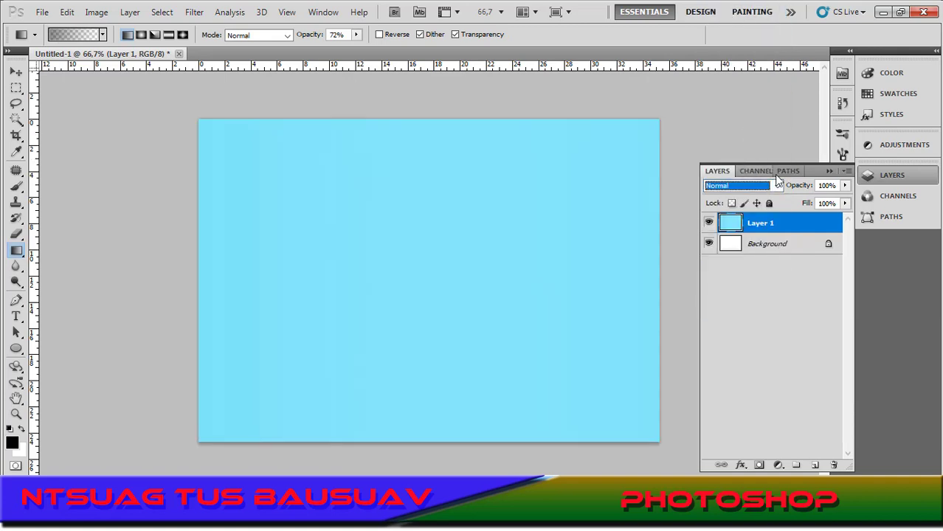
Try adjusting Layer 1's opacity and leave it at 100%
click(844, 186)
drag(823, 200, 850, 205)
click(817, 229)
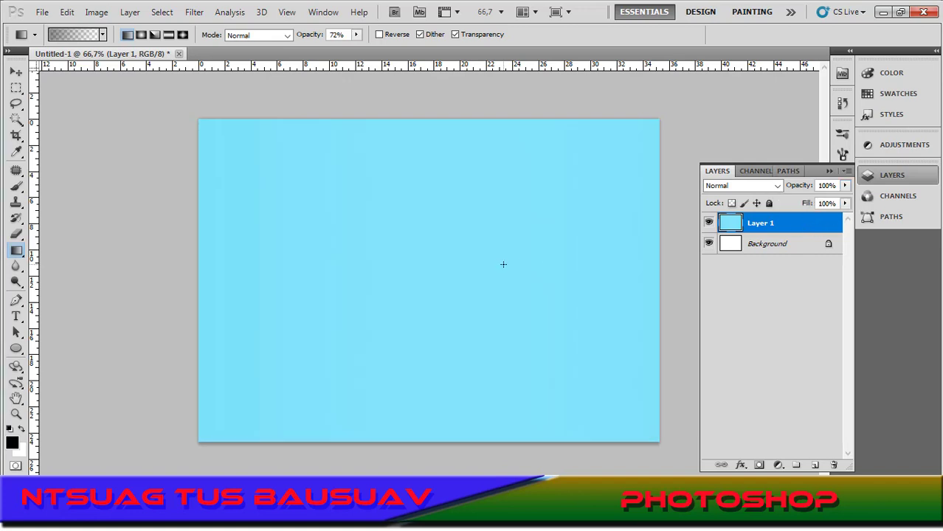
Add a new layer above Layer 1 and place a large circular selection overlapping the canvas's upper-left corner
click(16, 72)
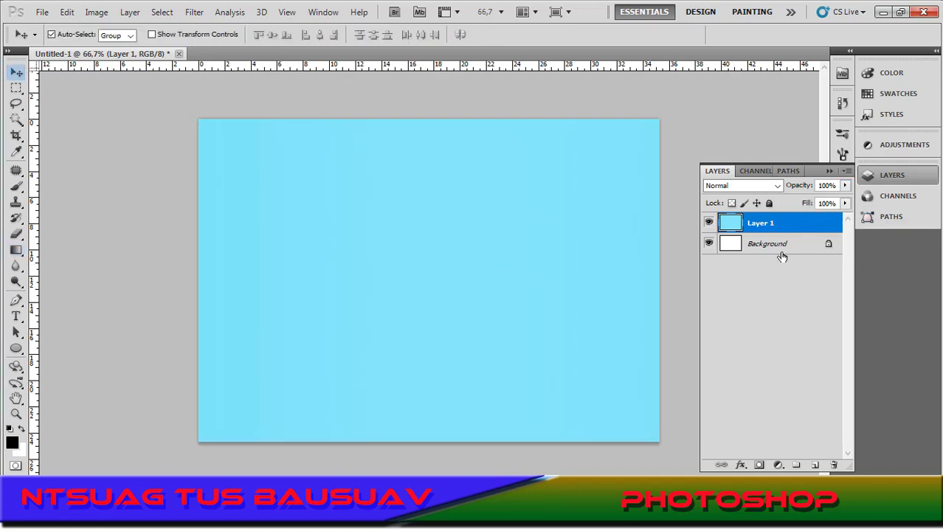
click(813, 466)
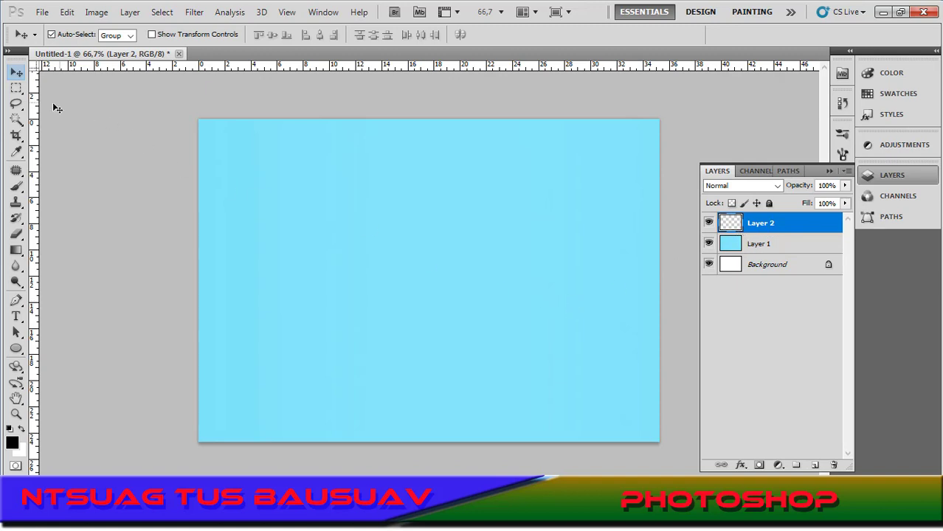
drag(16, 87, 48, 105)
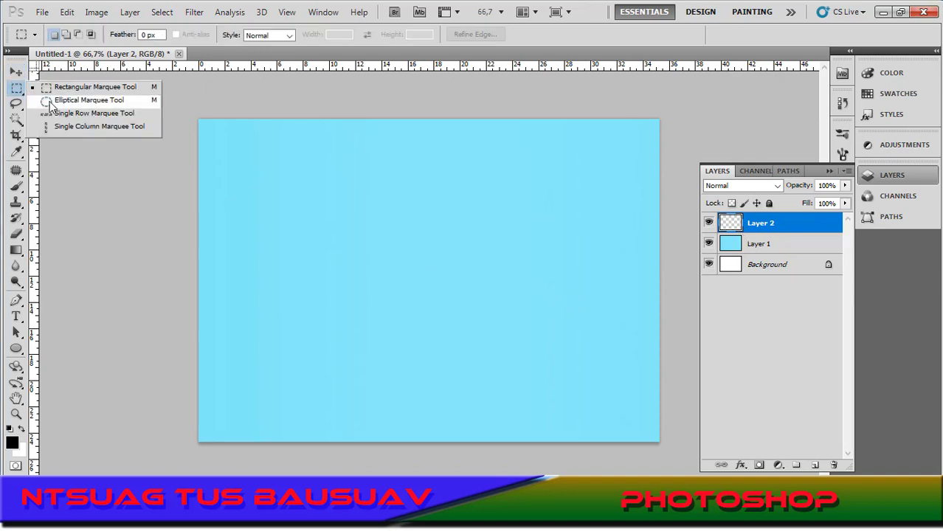
click(49, 104)
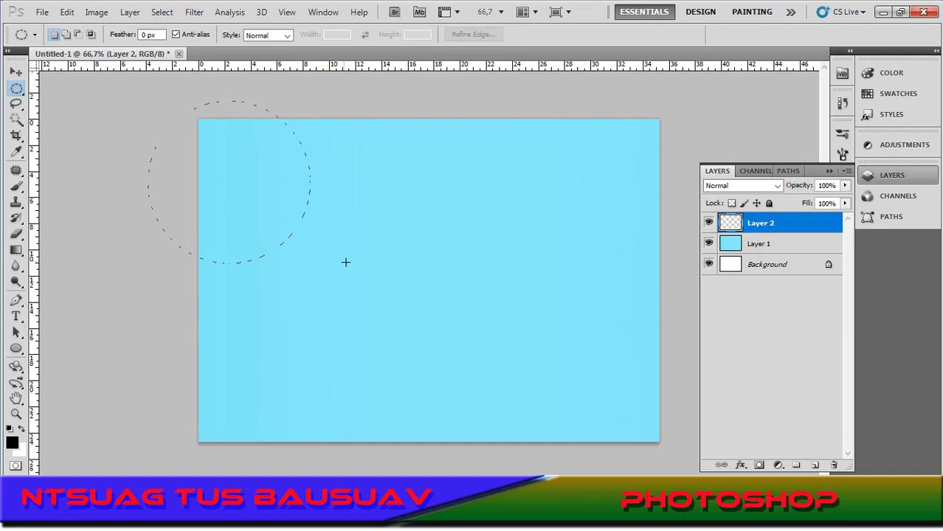
drag(351, 265, 351, 264)
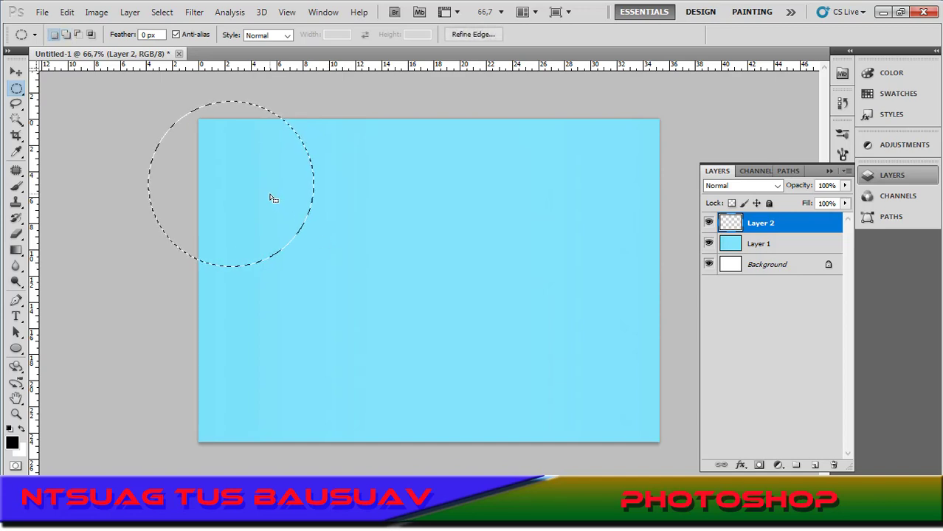
drag(271, 196, 278, 166)
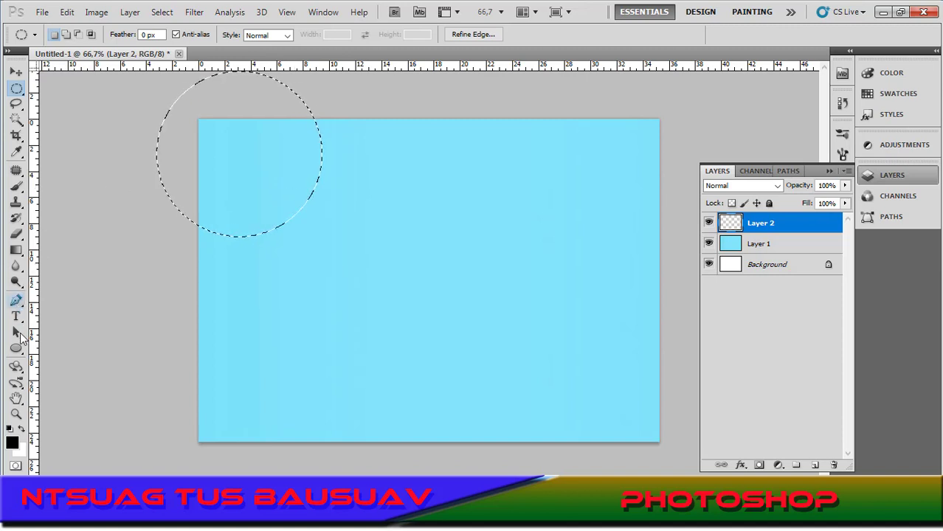
Choose the Brush tool and set a soft brush 143 px in size with 0% hardness
right_click(16, 186)
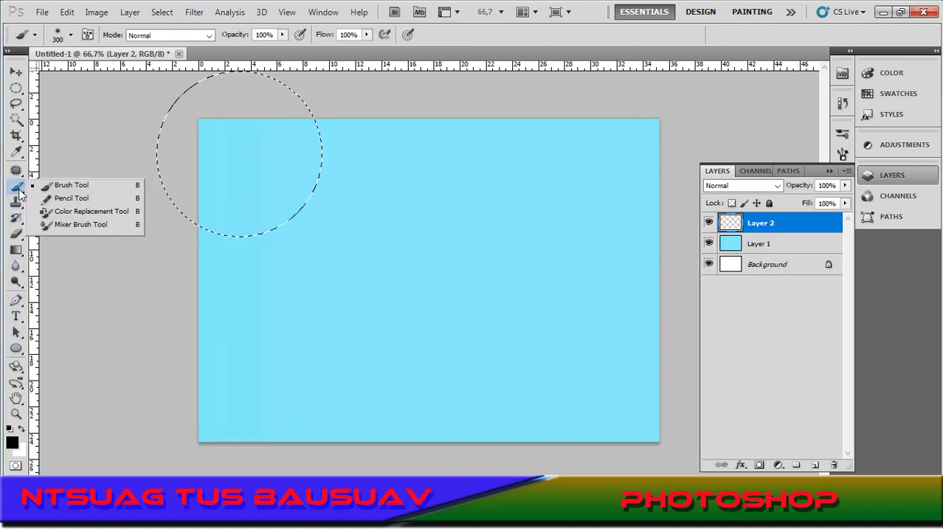
click(46, 185)
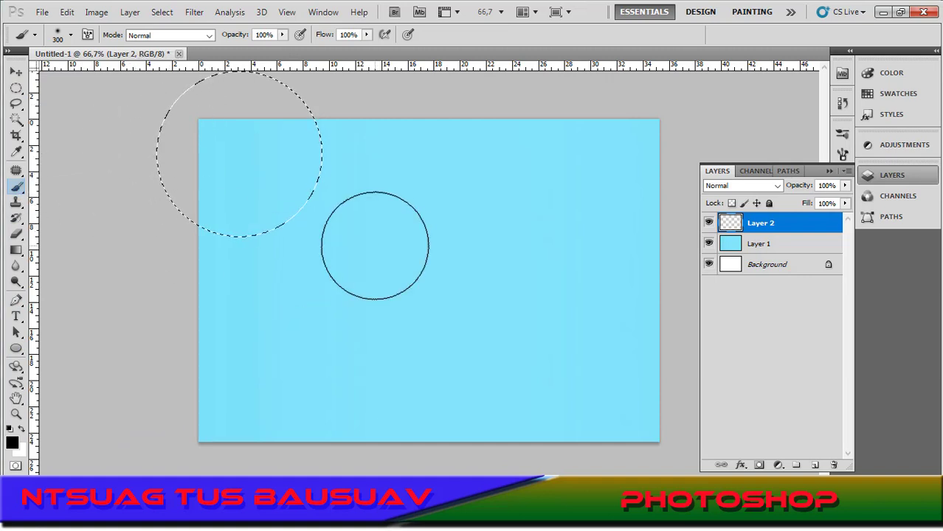
right_click(380, 245)
click(473, 271)
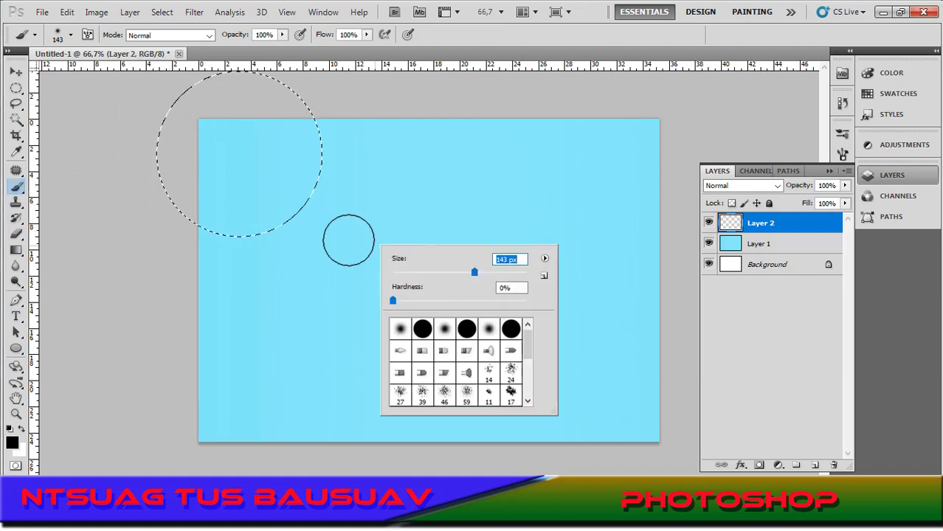
click(403, 68)
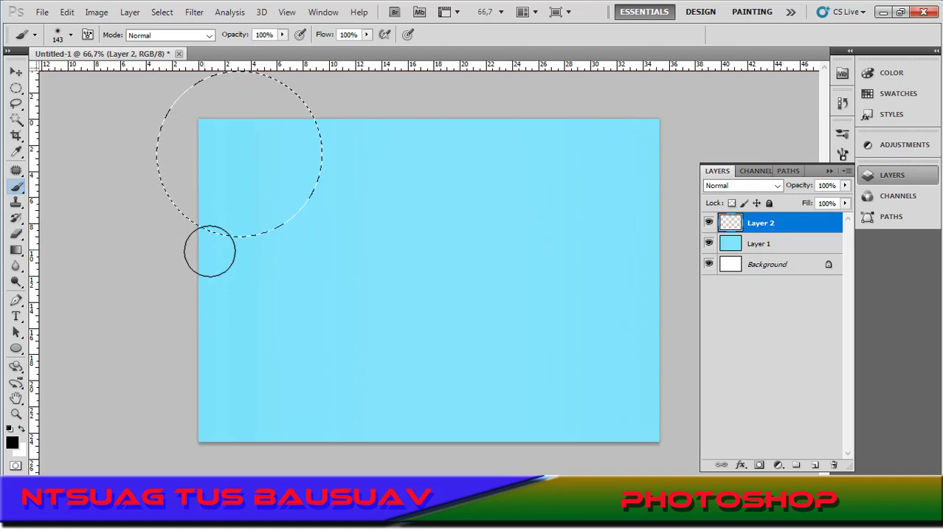
Undo a full-strength trial stroke, set the brush opacity to 69% and shade the selection's lower-right inner edge in black
mouse_move(208, 251)
mouse_down()
mouse_move(273, 249)
mouse_move(311, 230)
mouse_move(345, 188)
mouse_move(350, 117)
mouse_up()
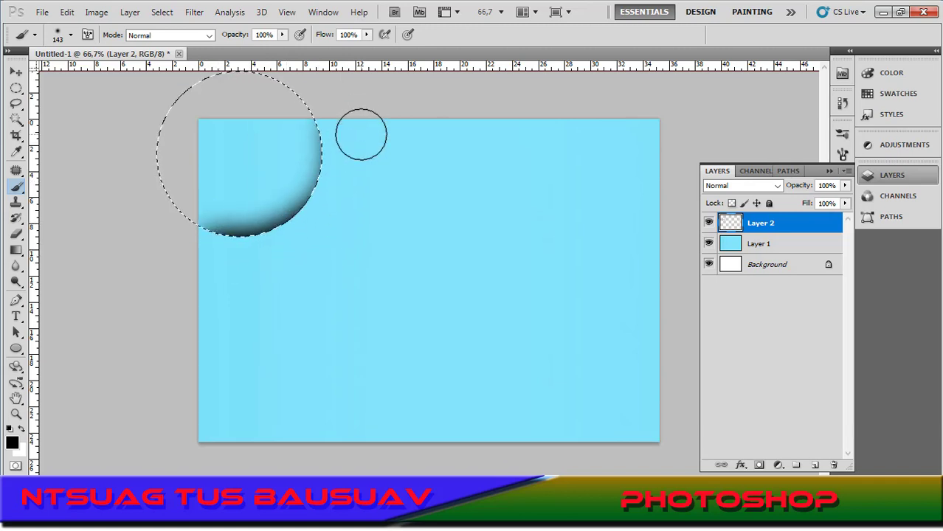
key(ctrl+z)
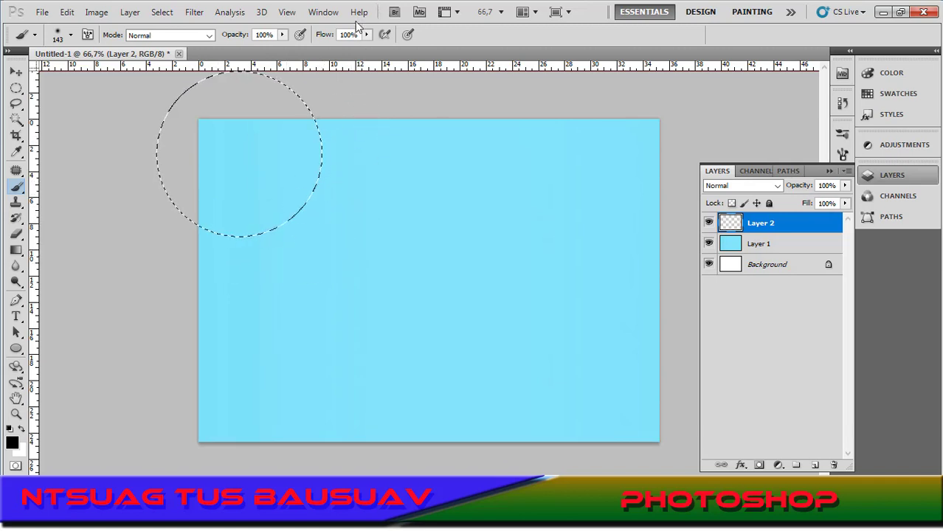
click(282, 35)
click(261, 48)
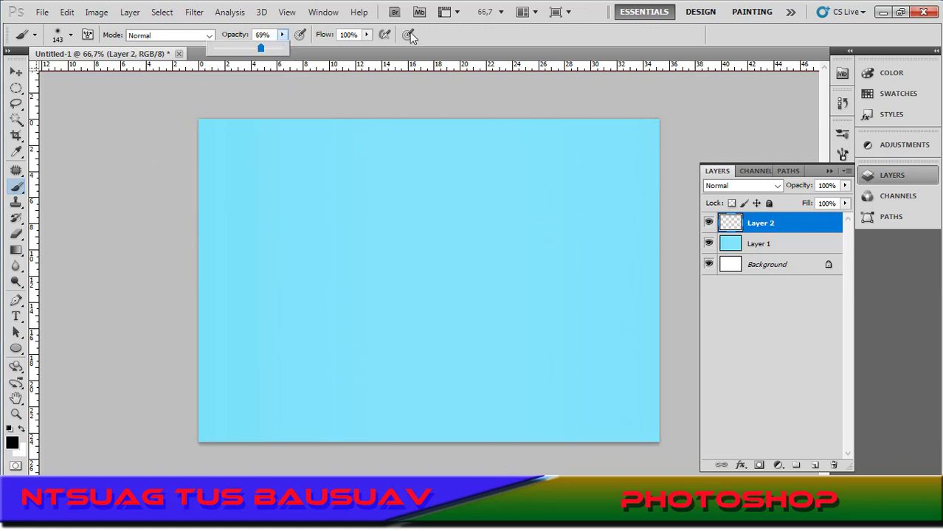
mouse_move(197, 248)
mouse_down()
mouse_move(288, 238)
mouse_move(338, 184)
mouse_move(348, 124)
mouse_move(338, 96)
mouse_move(326, 94)
mouse_move(341, 120)
mouse_move(339, 215)
mouse_move(294, 286)
mouse_move(345, 165)
mouse_move(345, 181)
mouse_move(306, 234)
mouse_move(204, 274)
mouse_move(299, 246)
mouse_move(324, 249)
mouse_up()
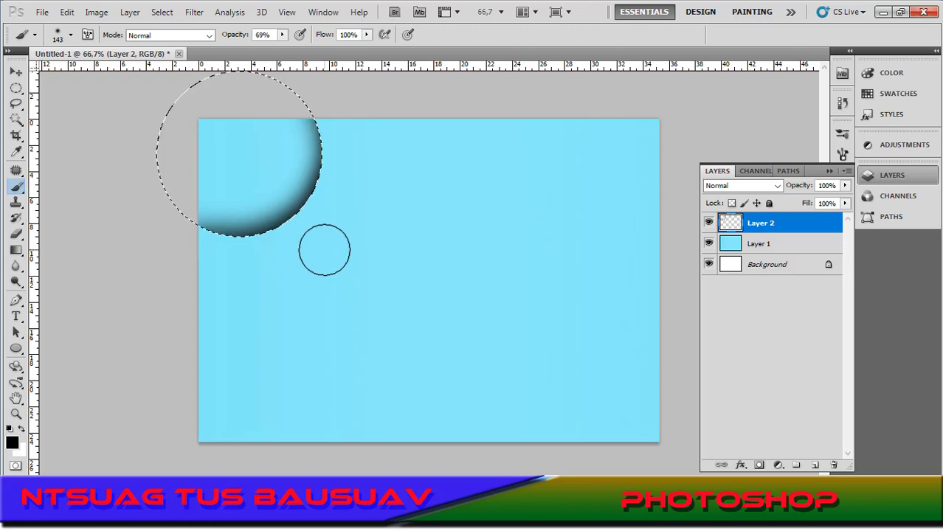
Set Layer 2's blend mode to Soft Light and deselect the circle
click(766, 185)
click(745, 184)
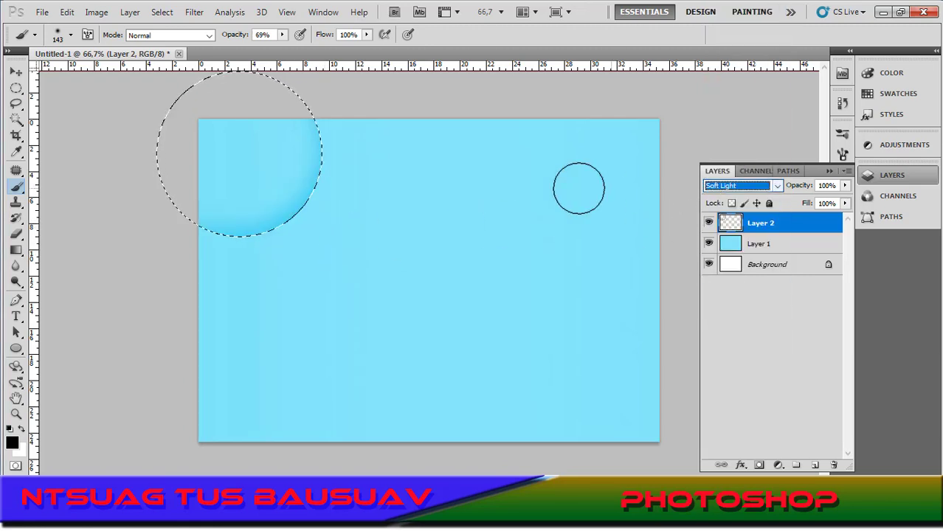
key(ctrl+d)
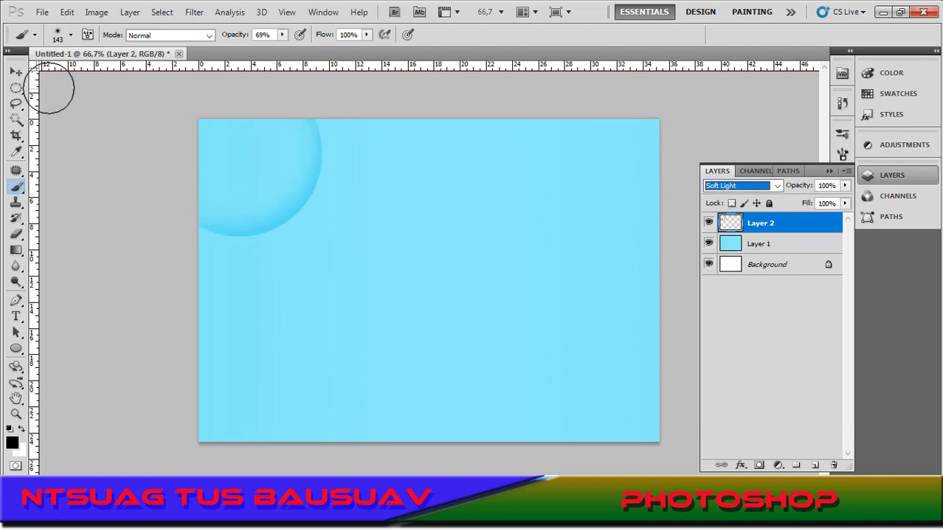
click(16, 71)
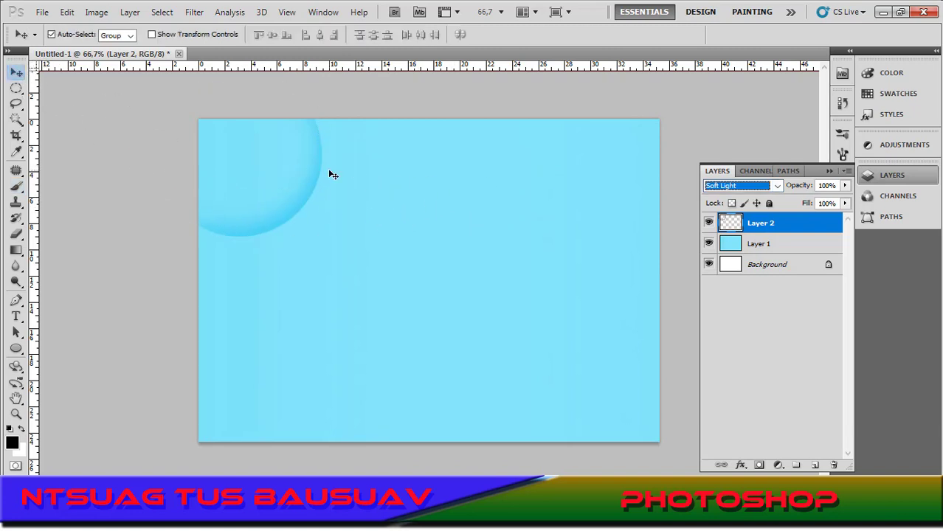
click(334, 175)
scroll(336, 172, up, 1)
scroll(336, 172, down, 1)
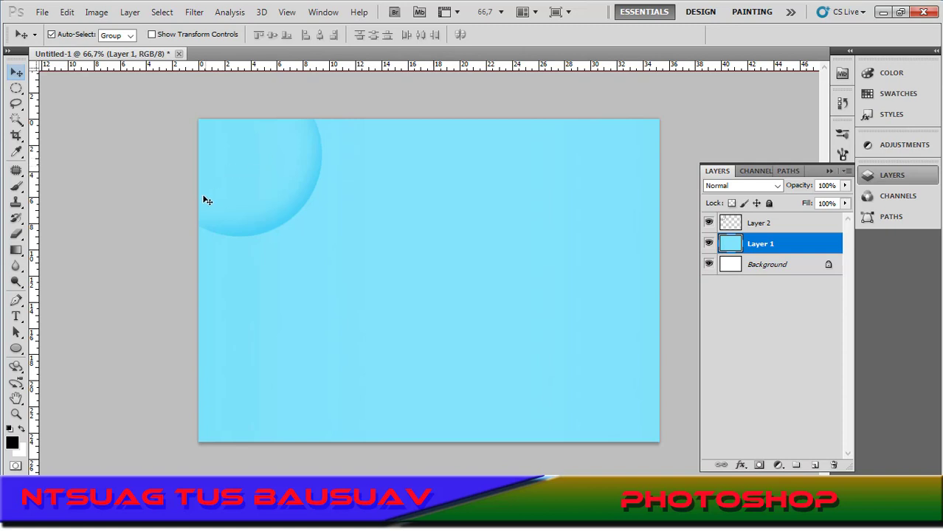
scroll(207, 200, up, 3)
scroll(299, 198, down, 3)
Create a new layer beneath Layer 2 and place a circular selection at the canvas's left edge, overlapping the first circle's lower part
click(760, 224)
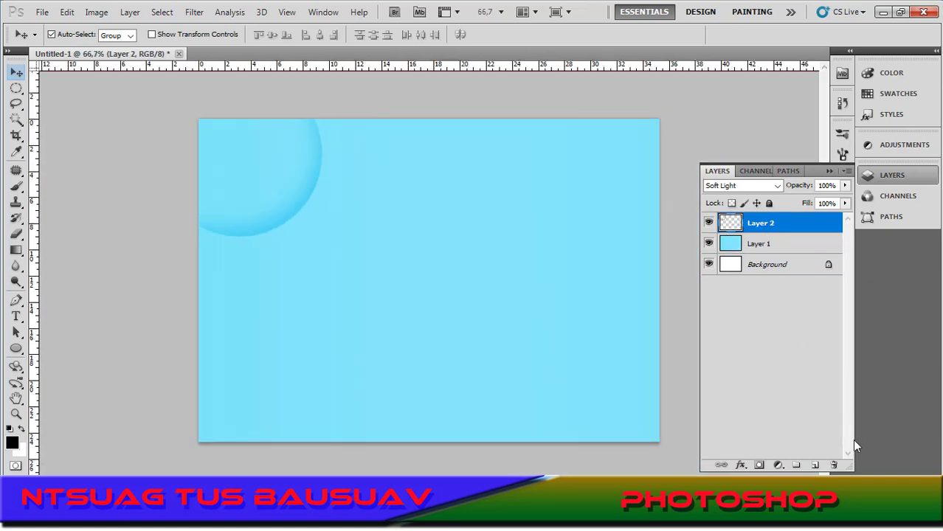
click(815, 465)
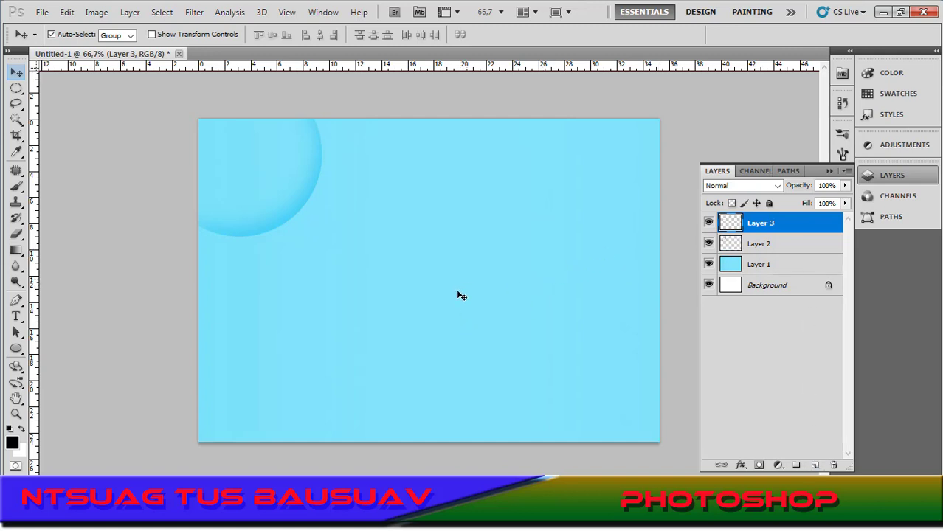
drag(15, 88, 62, 103)
scroll(377, 295, down, 2)
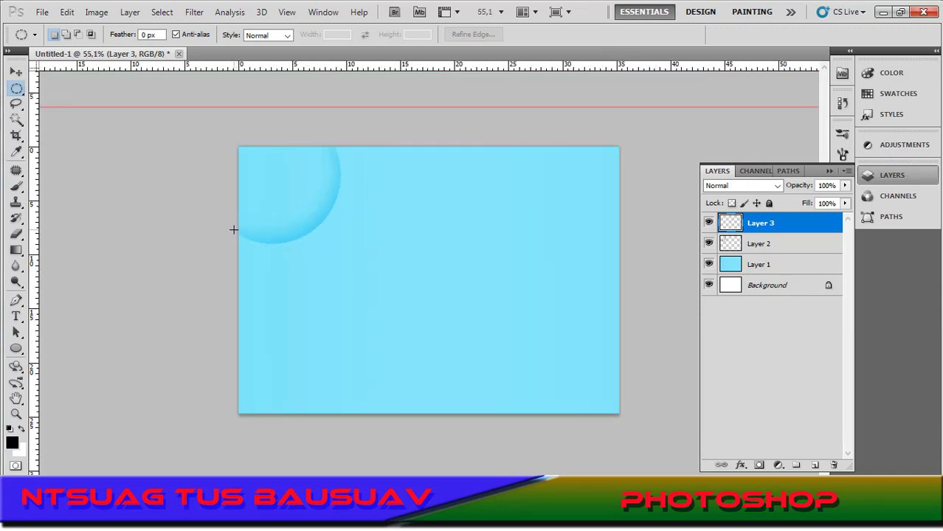
drag(768, 229, 771, 248)
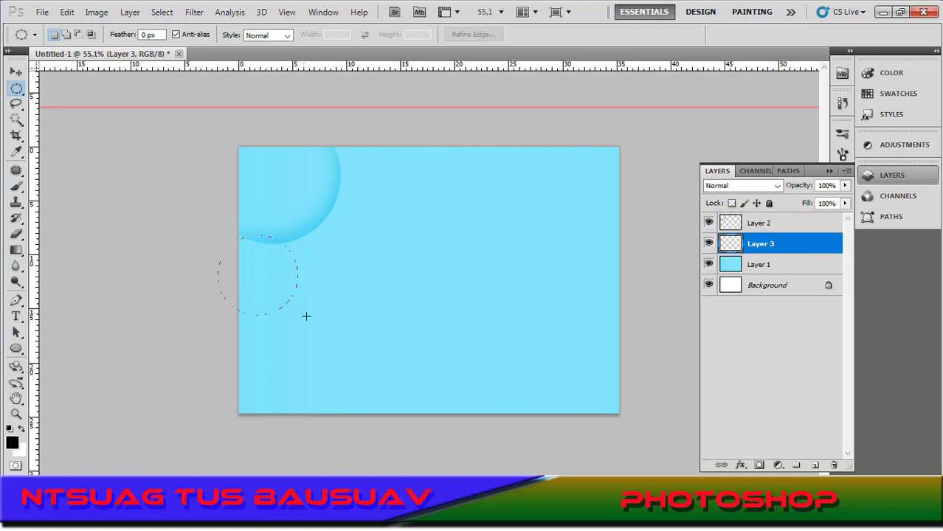
drag(340, 346, 339, 346)
drag(299, 308, 292, 263)
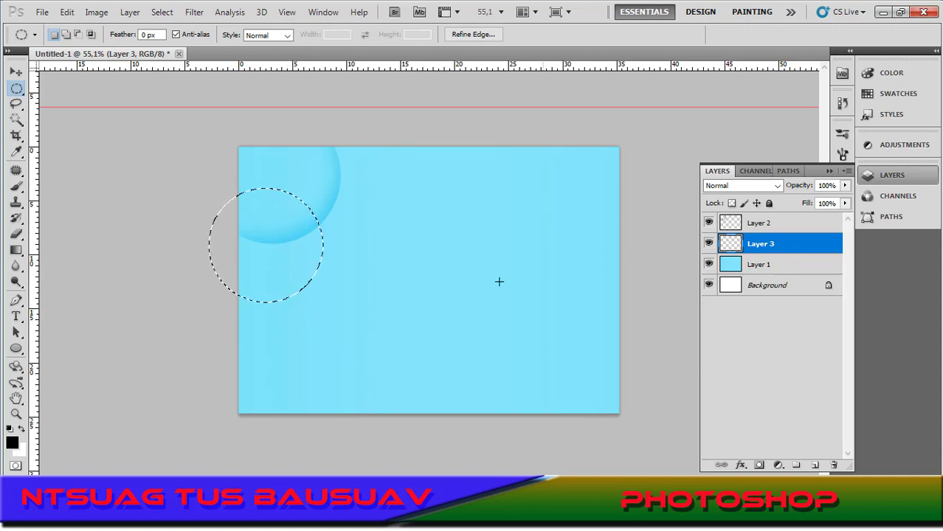
Set the brush flow to 65% and shade the second circle's lower-right inner edge in black on Layer 3
drag(16, 187, 73, 186)
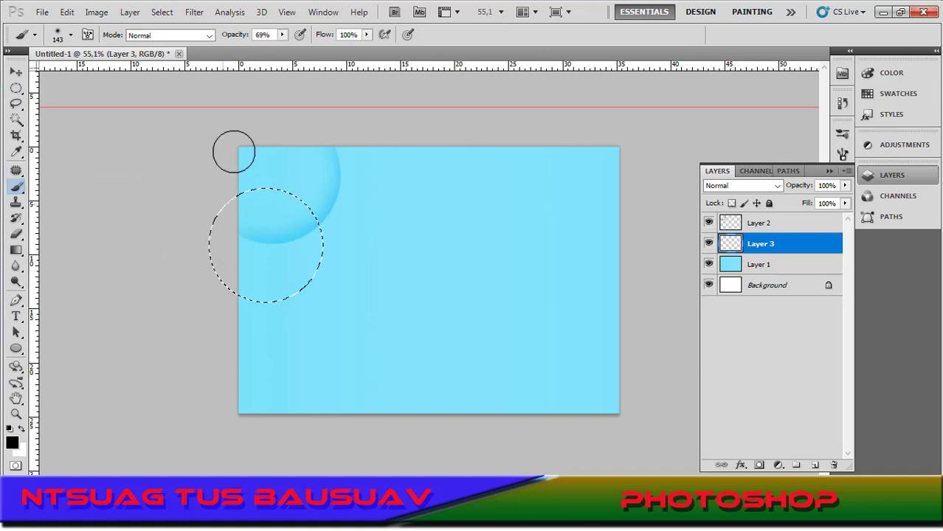
drag(366, 35, 329, 47)
mouse_move(222, 295)
mouse_down()
mouse_move(232, 318)
mouse_move(304, 301)
mouse_move(336, 257)
mouse_move(340, 217)
mouse_up()
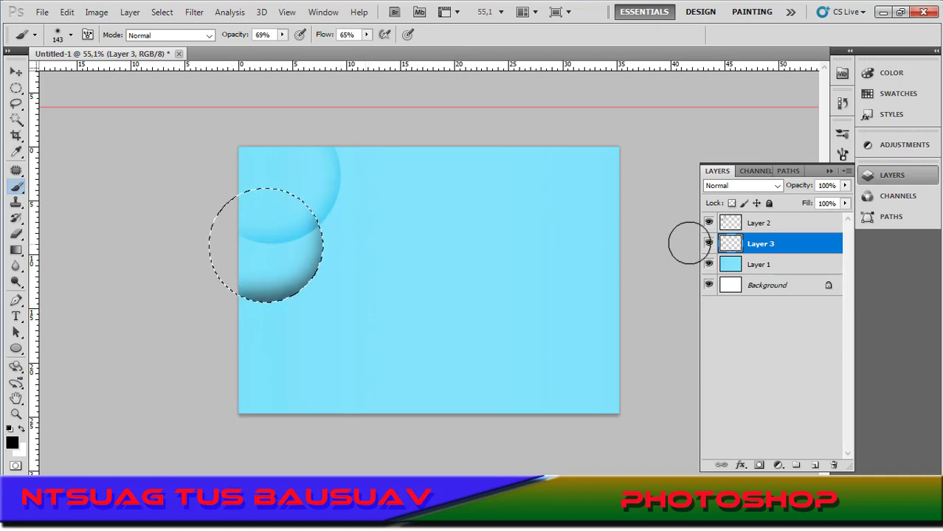
Set Layer 3's blend mode to Soft Light, deselect the circle and inspect the two overlapping circles
click(730, 185)
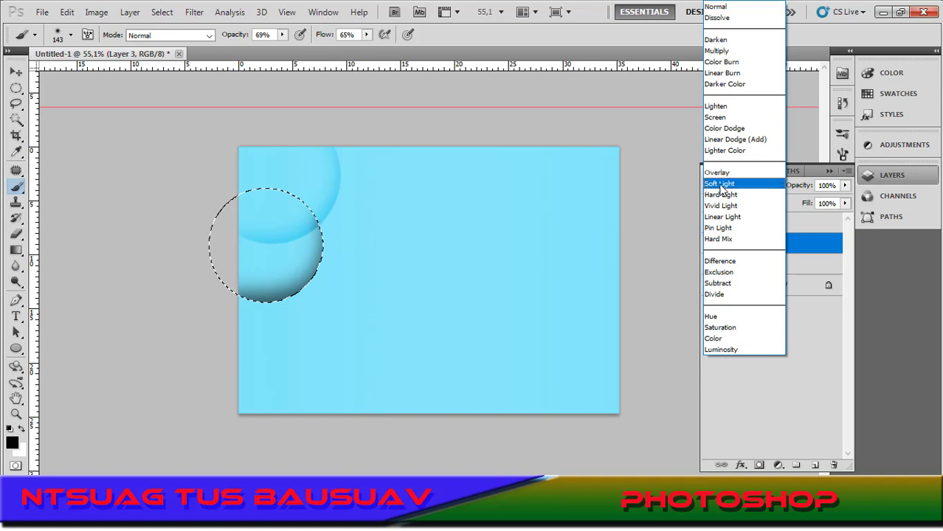
click(720, 184)
click(14, 71)
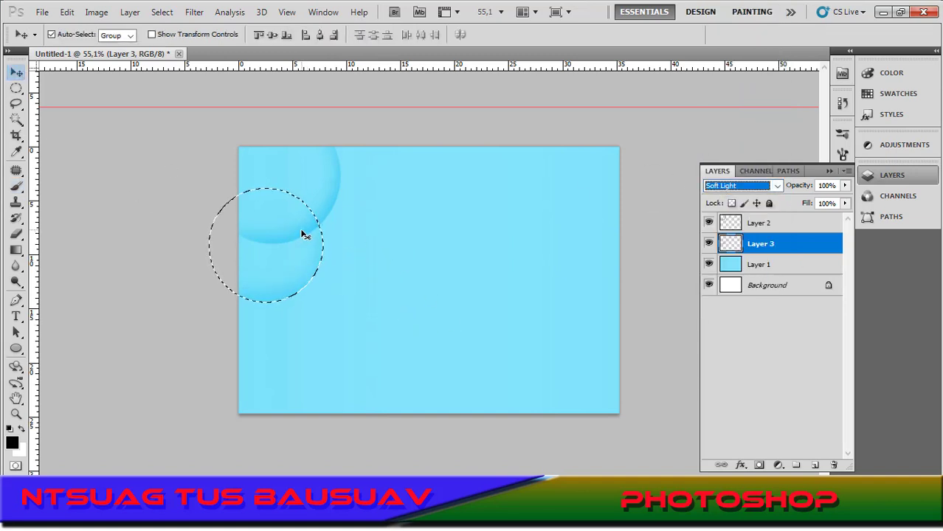
click(162, 12)
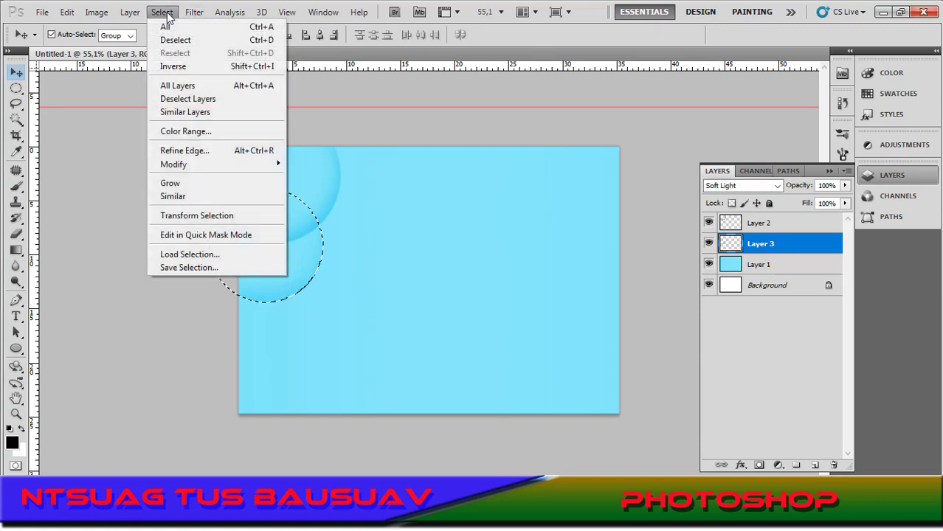
click(203, 42)
scroll(322, 274, up, 6)
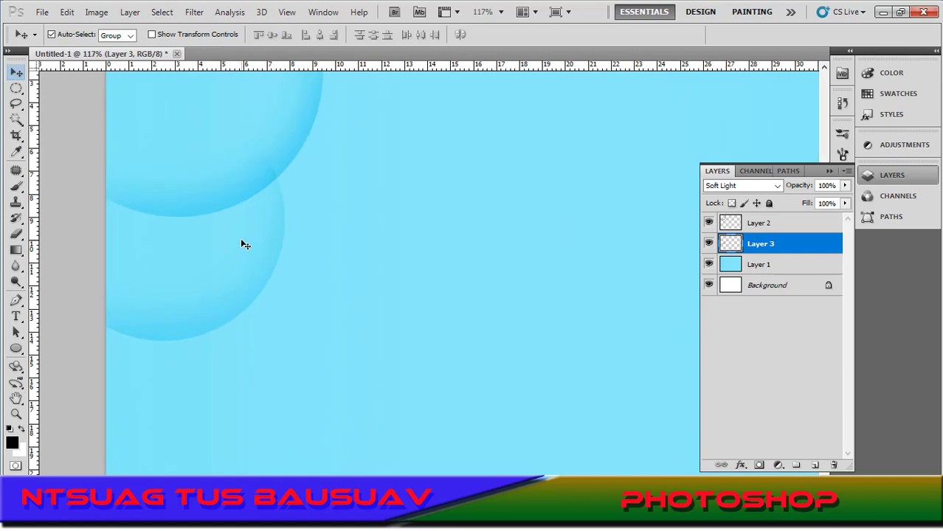
scroll(250, 184, down, 6)
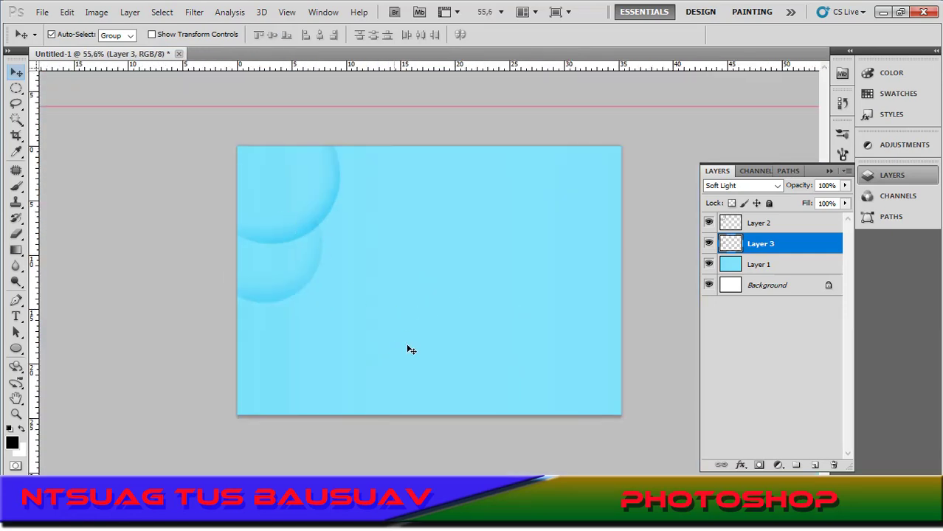
scroll(427, 321, down, 1)
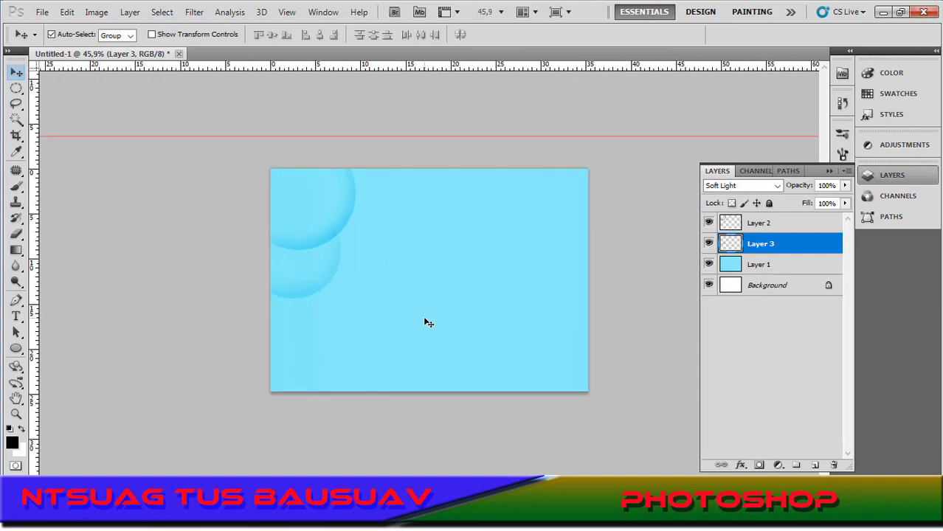
Lower Layer 2's opacity to 51%
click(787, 223)
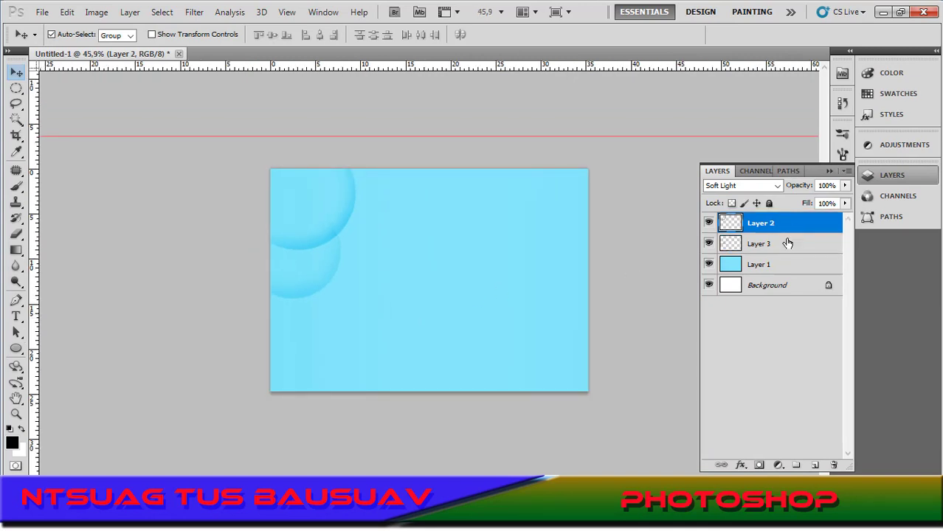
click(845, 187)
click(810, 198)
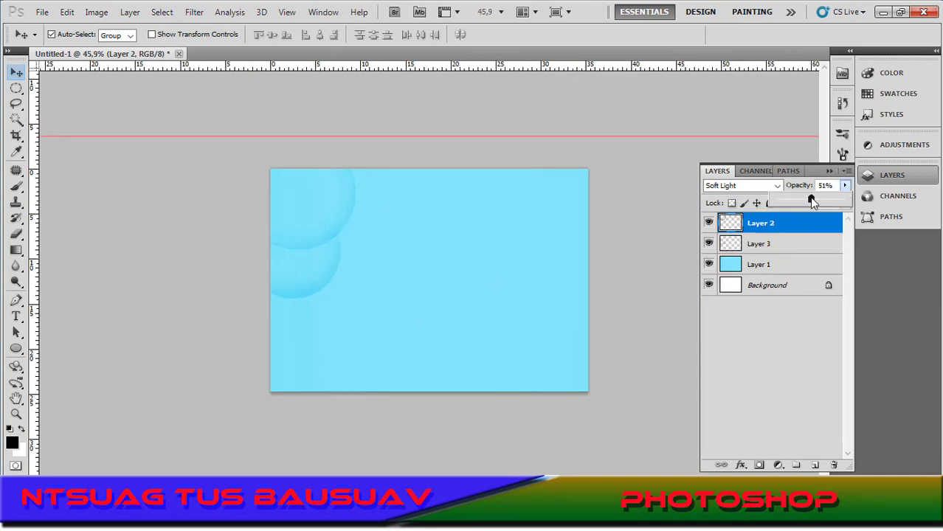
Lower Layer 3's opacity to soften the shading of the second circle
click(786, 251)
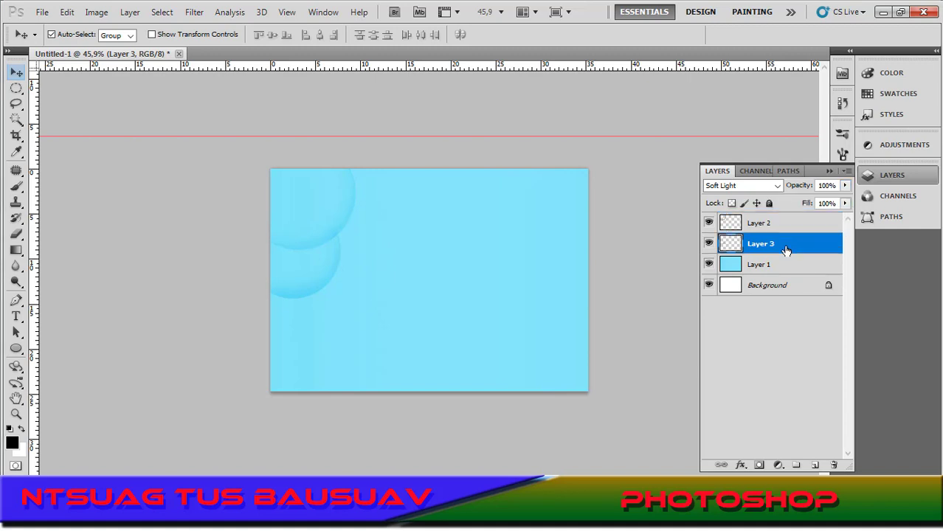
click(844, 186)
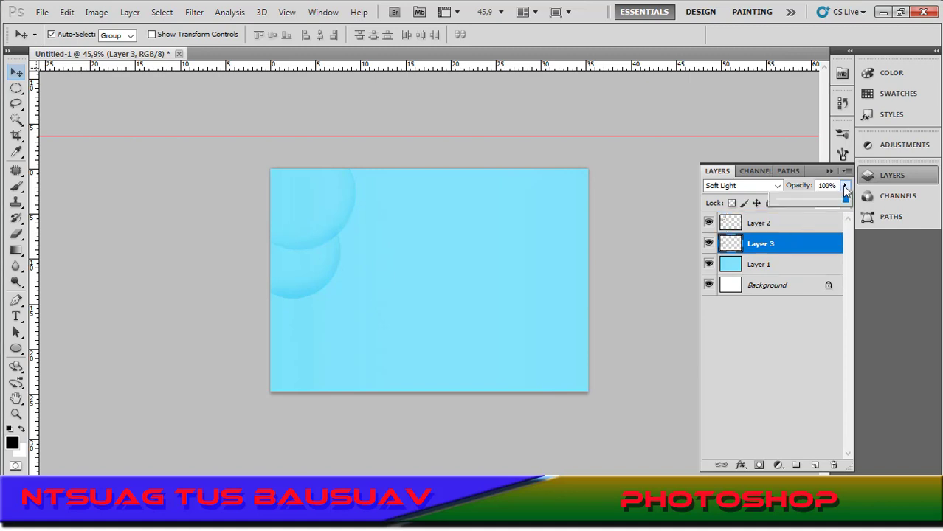
click(794, 249)
Create a new layer above Layer 2 and place a wide elliptical selection over the canvas's upper-right corner, extending past its edges
click(778, 225)
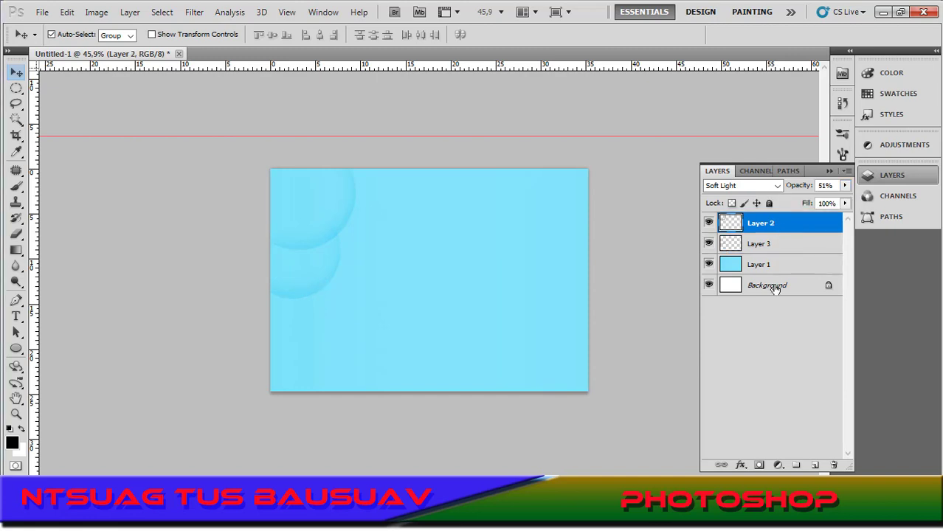
click(814, 464)
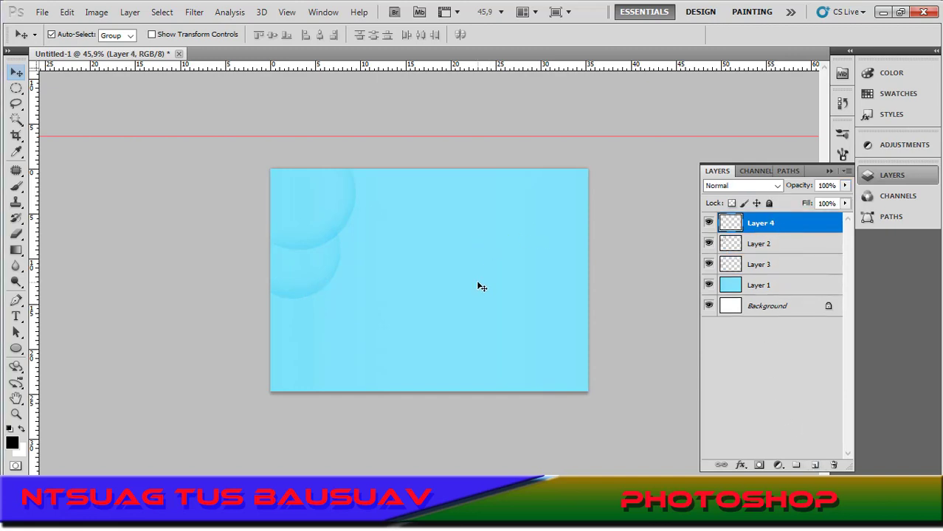
drag(15, 87, 89, 94)
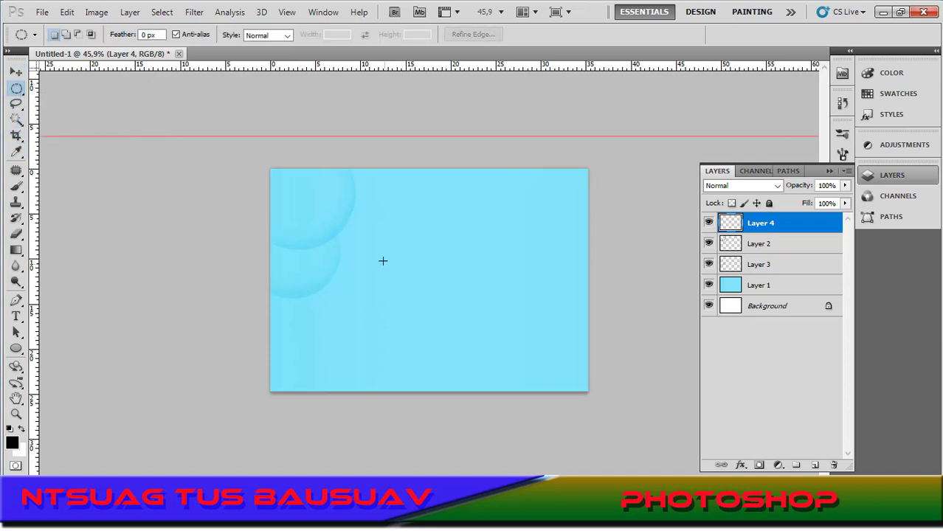
drag(662, 432, 606, 477)
drag(628, 392, 628, 386)
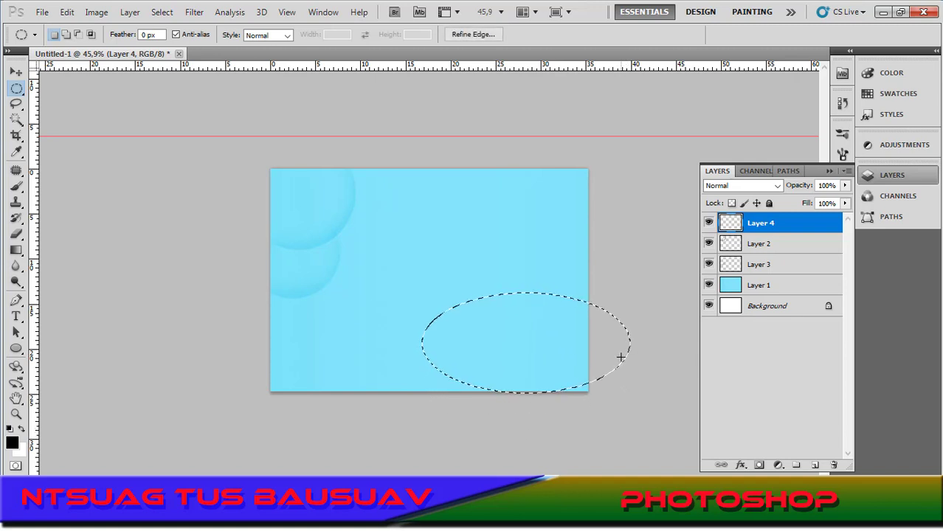
drag(553, 351, 579, 215)
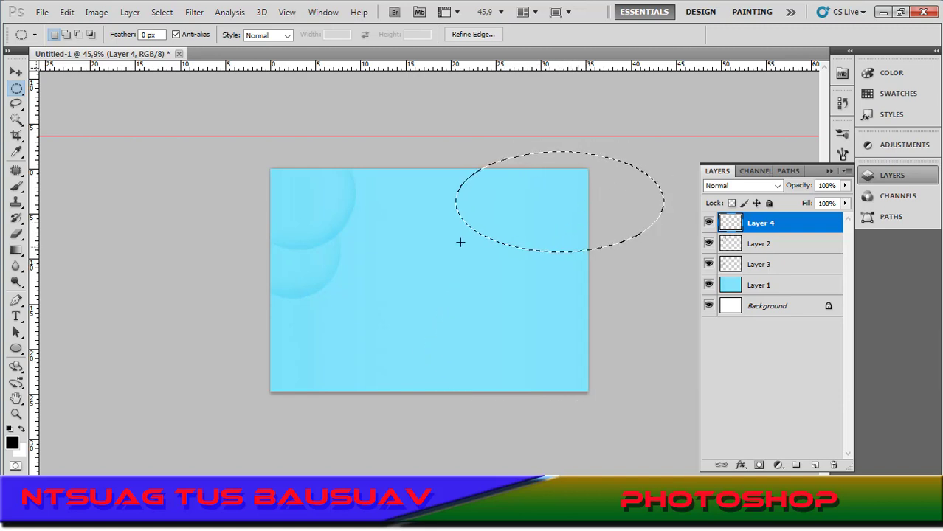
Brush soft black shading along the ellipse's left and lower inner edge on Layer 4
key(b)
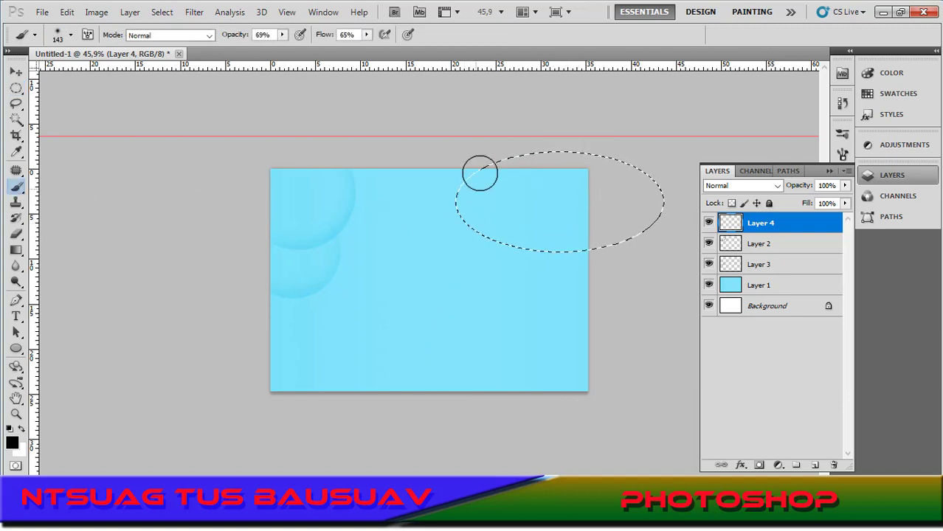
mouse_move(484, 154)
mouse_down()
mouse_move(451, 207)
mouse_move(457, 235)
mouse_move(480, 254)
mouse_move(630, 263)
mouse_move(505, 255)
mouse_move(468, 231)
mouse_move(450, 200)
mouse_move(466, 138)
mouse_move(506, 130)
mouse_move(441, 188)
mouse_move(442, 201)
mouse_move(501, 141)
mouse_up()
right_click(450, 250)
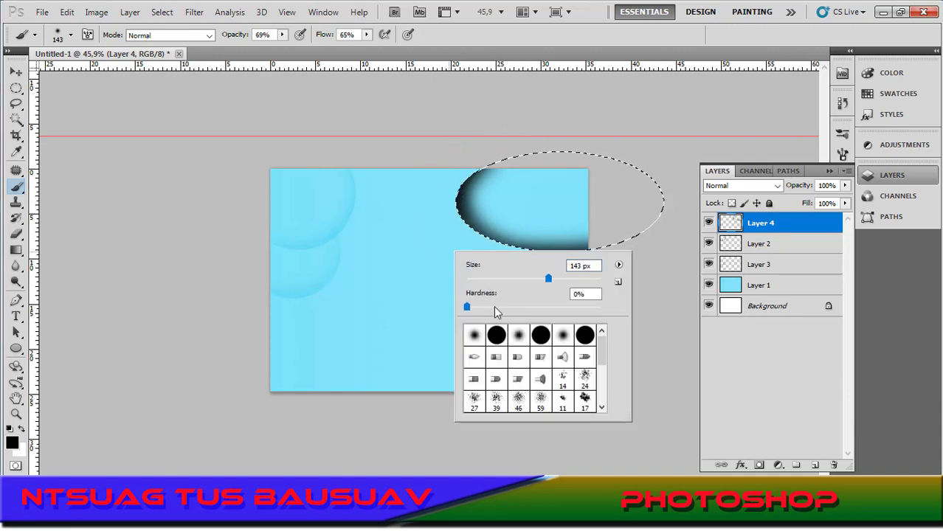
click(564, 69)
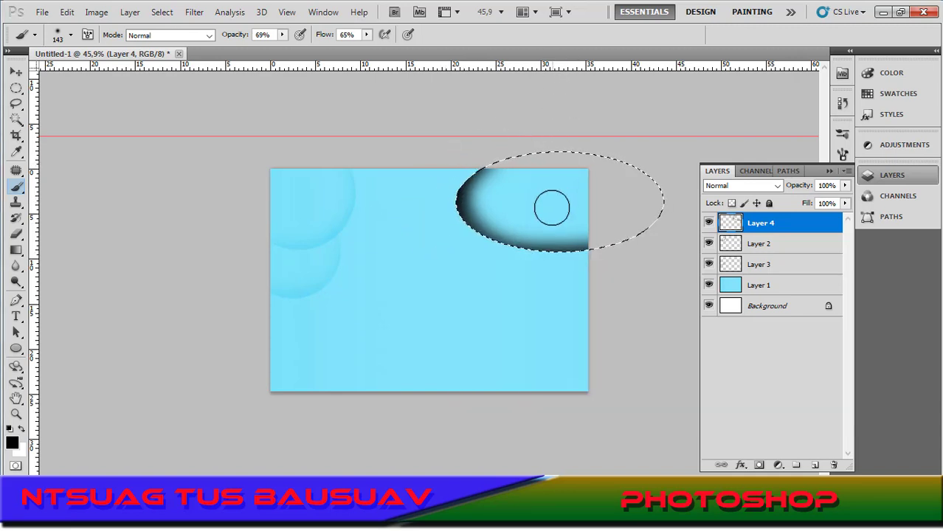
Deselect the ellipse and set Layer 4 to Soft Light blending at 71% opacity
key(ctrl+d)
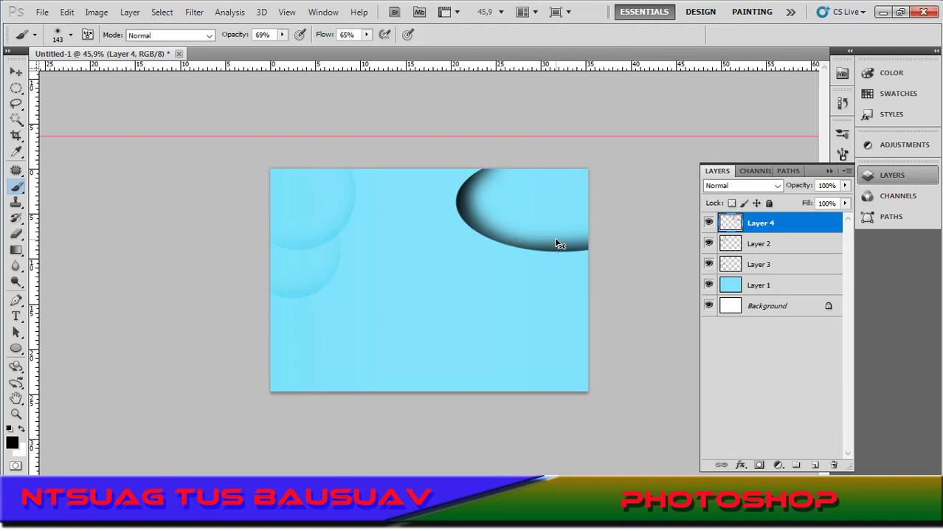
click(717, 187)
click(719, 184)
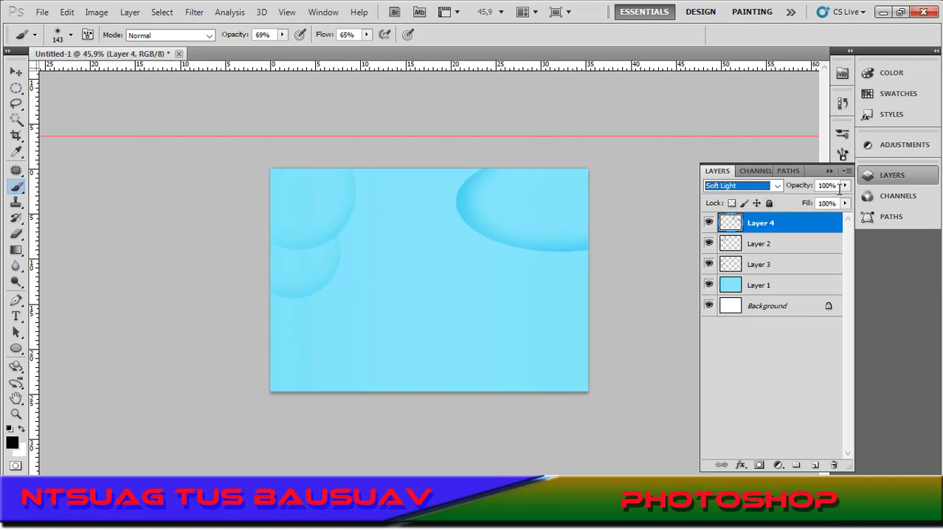
click(844, 185)
click(825, 200)
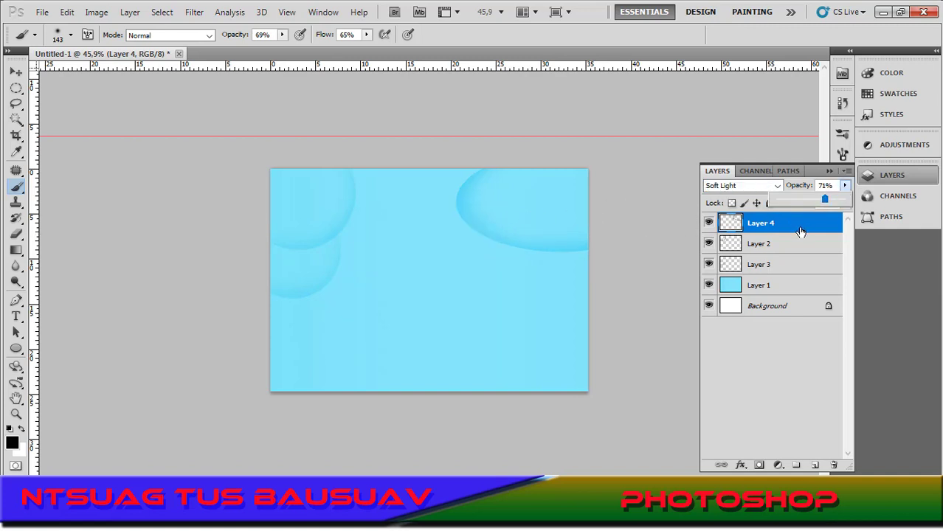
click(801, 232)
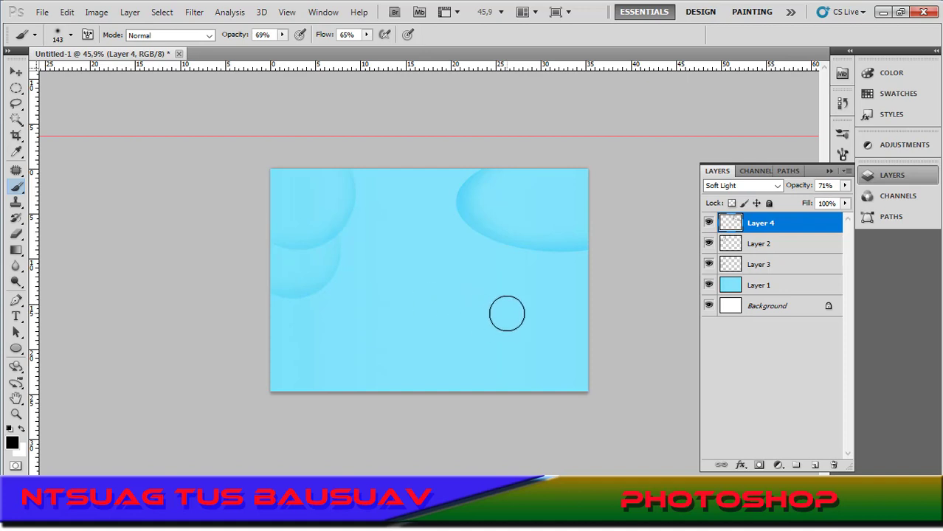
On a new layer above Layer 4, select a small ellipse just below the canvas centre and shade its inner edge in black
click(815, 467)
key(m)
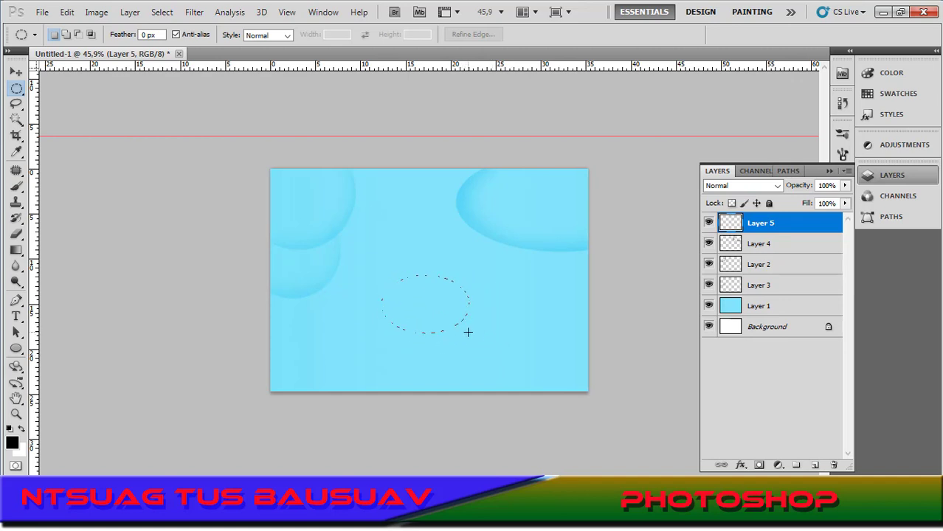
drag(473, 330, 473, 330)
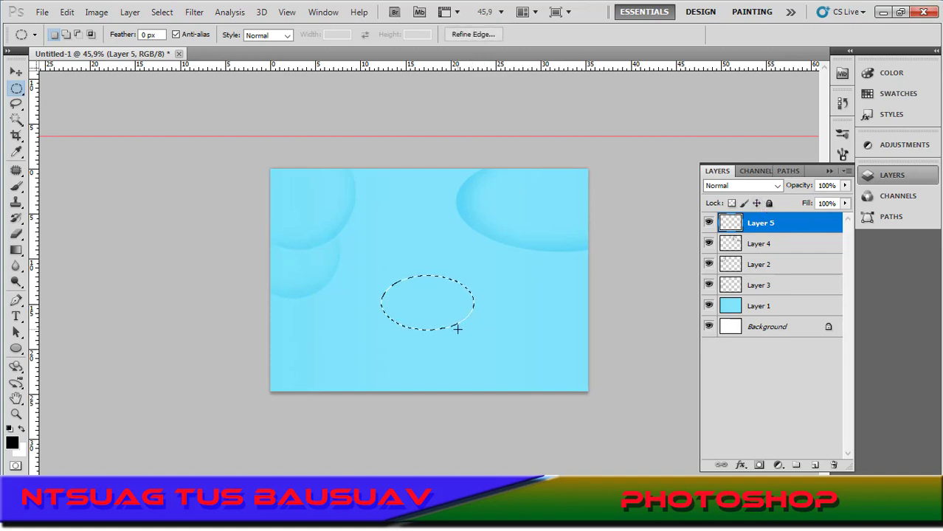
key(b)
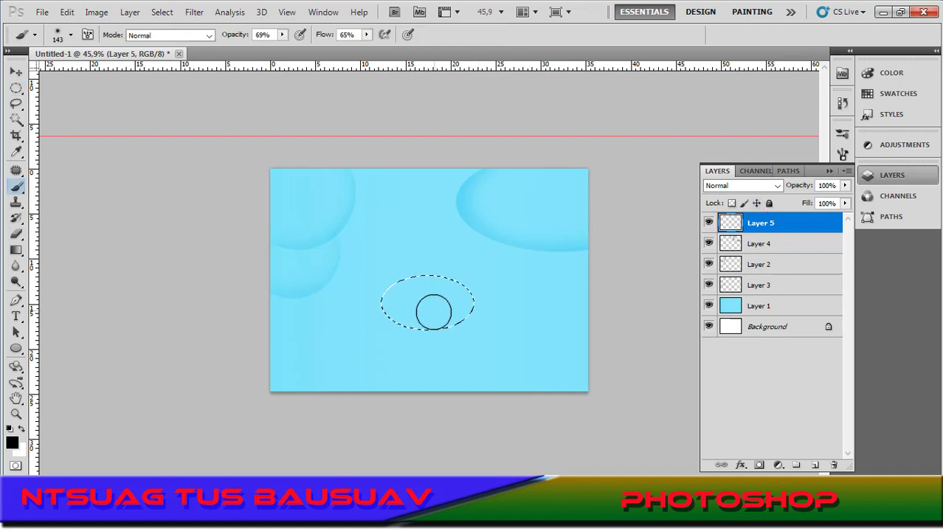
mouse_move(400, 339)
mouse_down()
mouse_move(465, 331)
mouse_move(484, 284)
mouse_move(419, 262)
mouse_move(375, 296)
mouse_move(428, 332)
mouse_up()
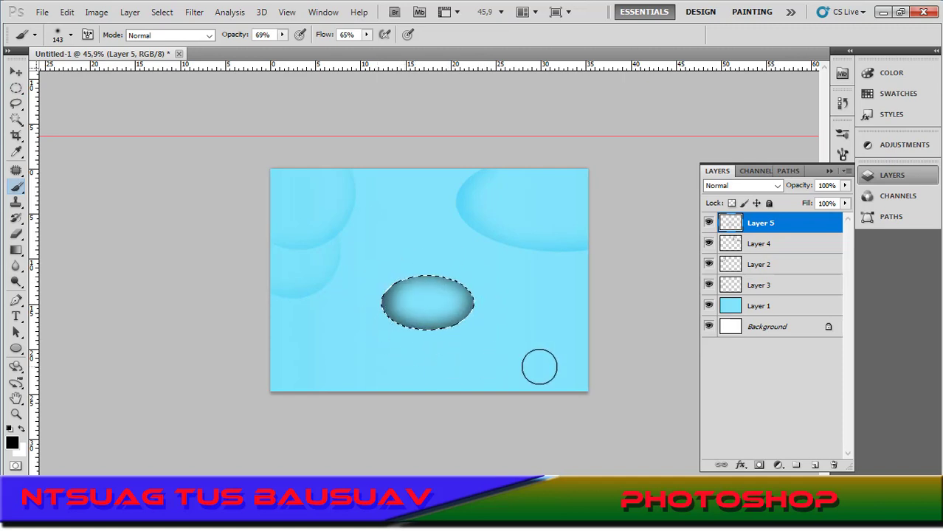
Set Layer 5 to Soft Light blending, deselect the ellipse and lower the layer's opacity to 62%
click(775, 186)
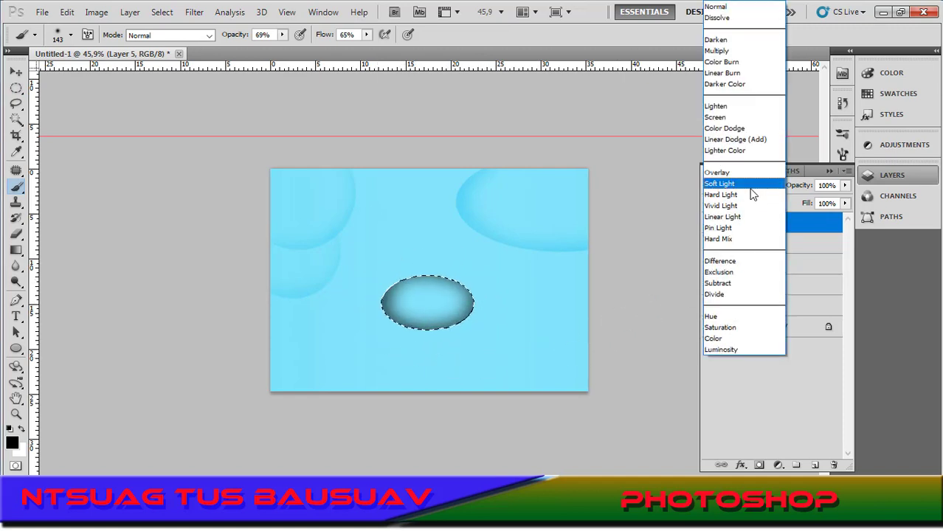
click(728, 186)
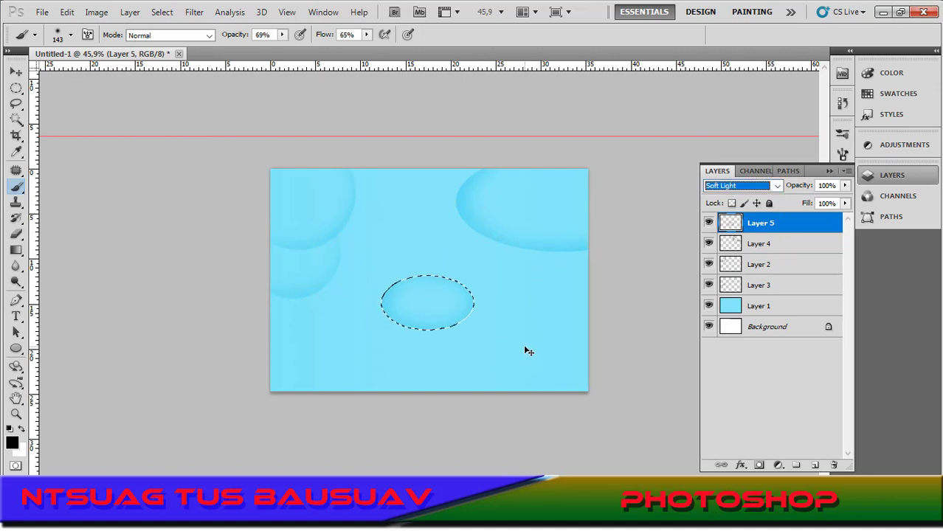
key(ctrl+d)
click(846, 186)
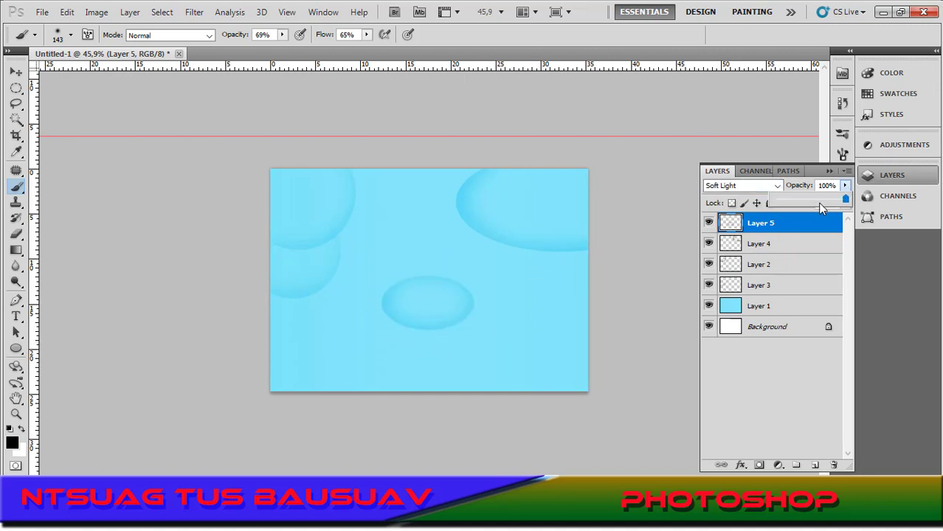
drag(824, 202, 818, 202)
click(795, 252)
click(795, 253)
click(784, 224)
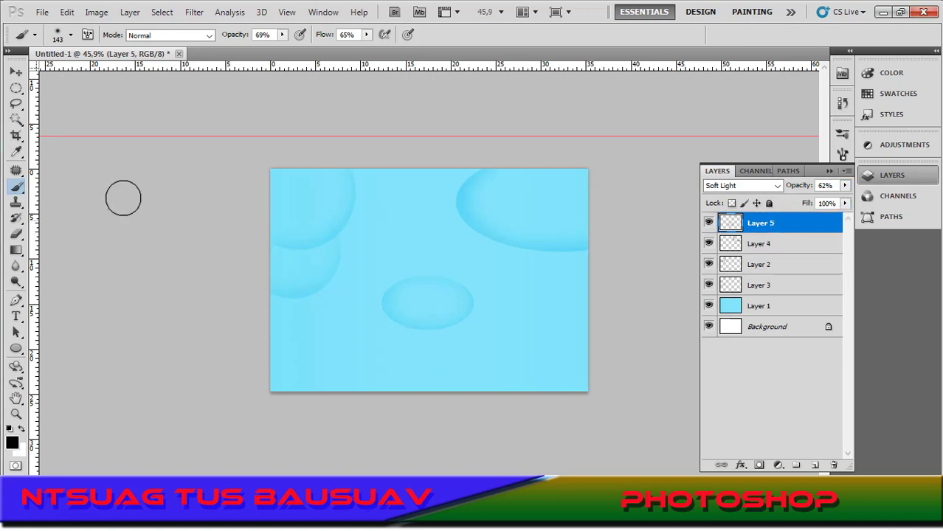
Examine the shaded circles and ellipses across the canvas at several magnifications
click(16, 73)
scroll(399, 307, up, 3)
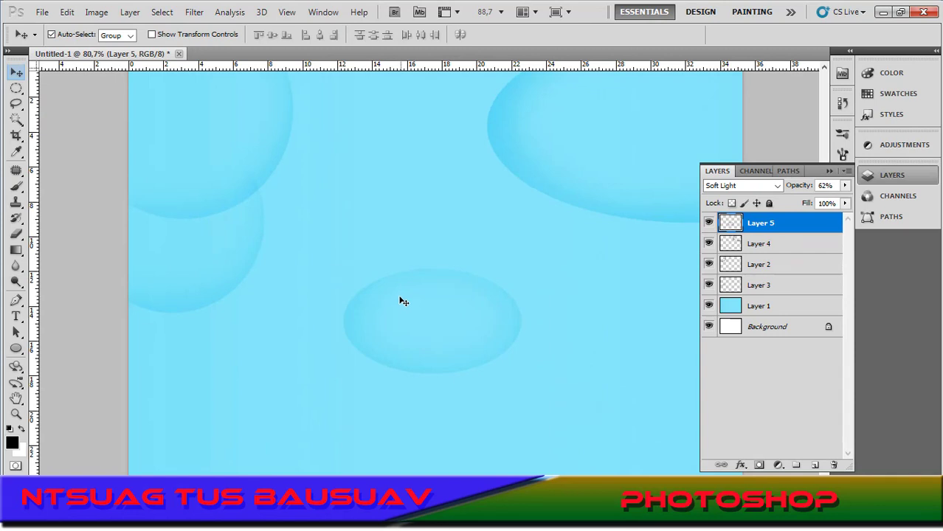
scroll(402, 297, down, 2)
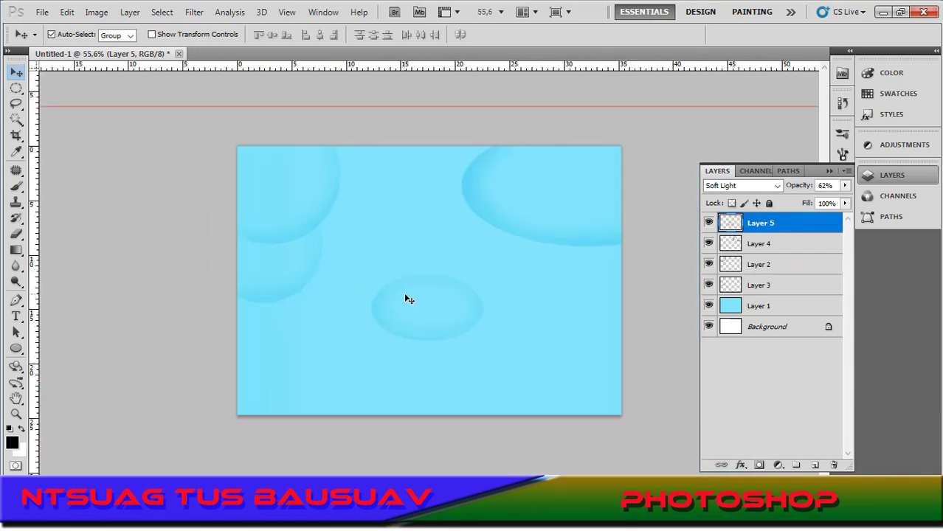
scroll(466, 303, down, 2)
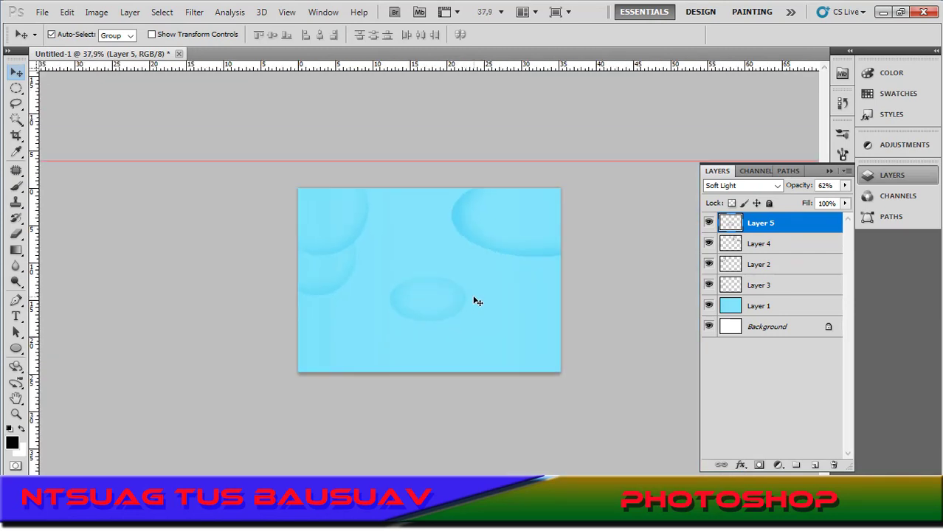
scroll(478, 302, up, 6)
scroll(481, 299, down, 5)
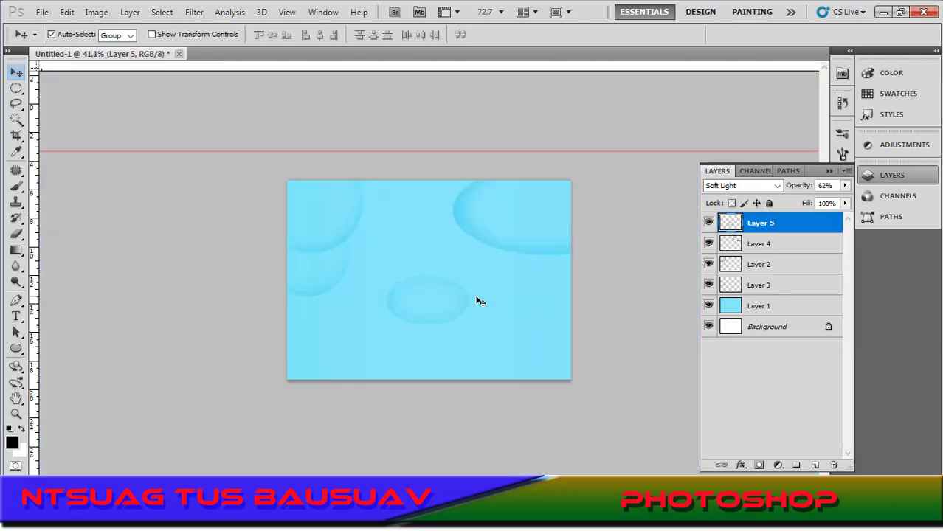
scroll(481, 301, down, 1)
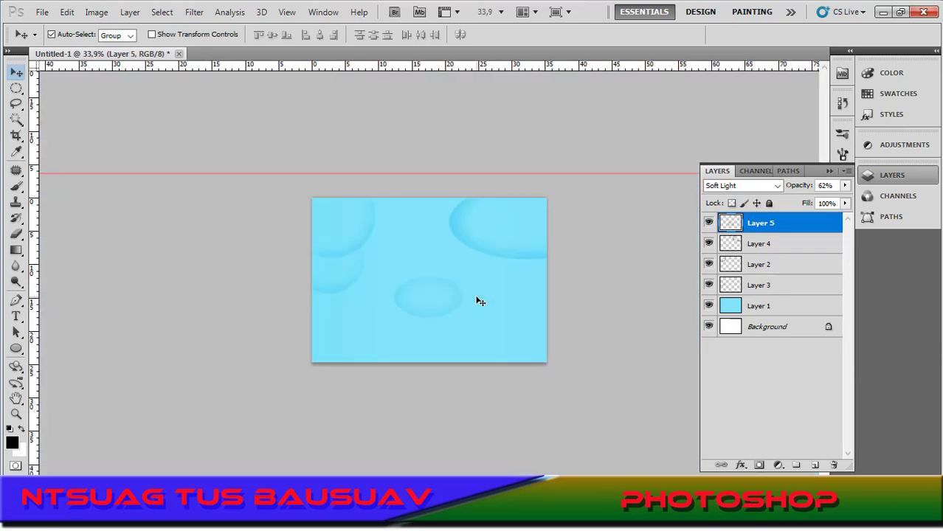
scroll(481, 301, up, 1)
key(p)
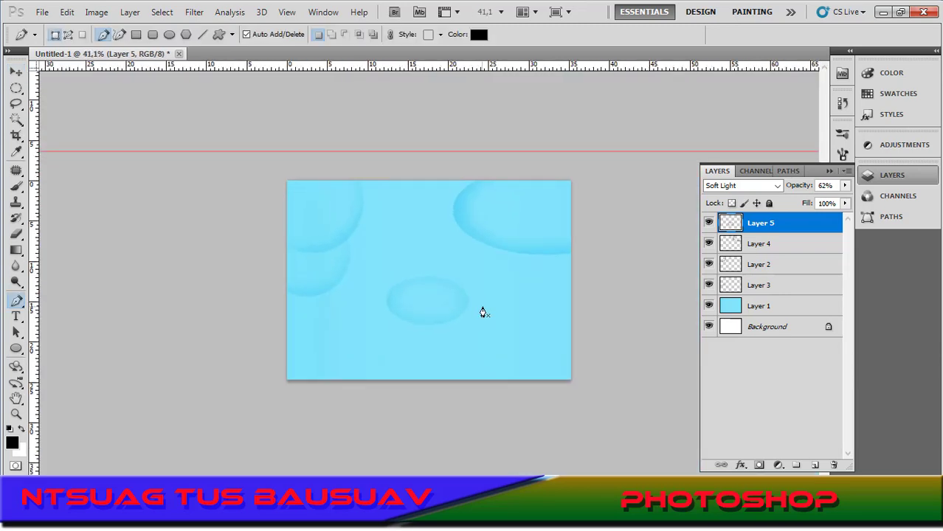
click(814, 465)
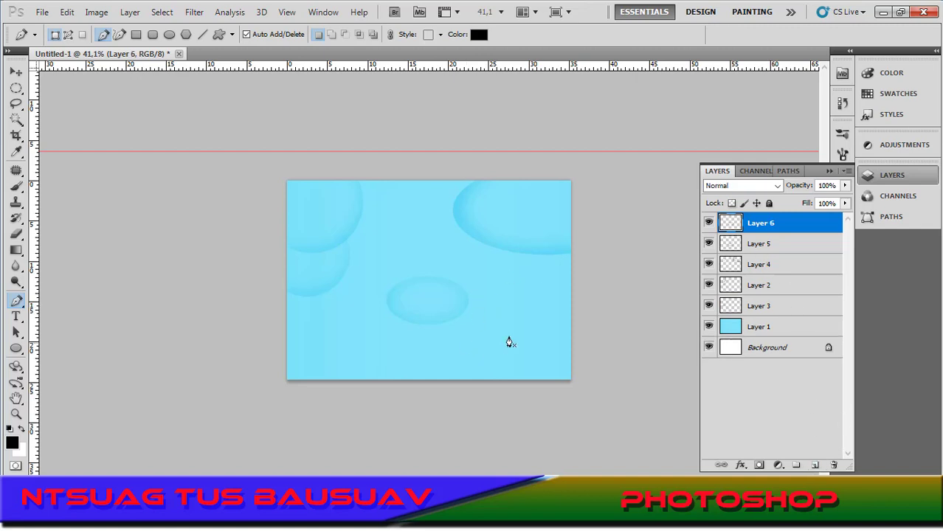
click(582, 270)
drag(475, 349, 443, 390)
drag(362, 407, 319, 407)
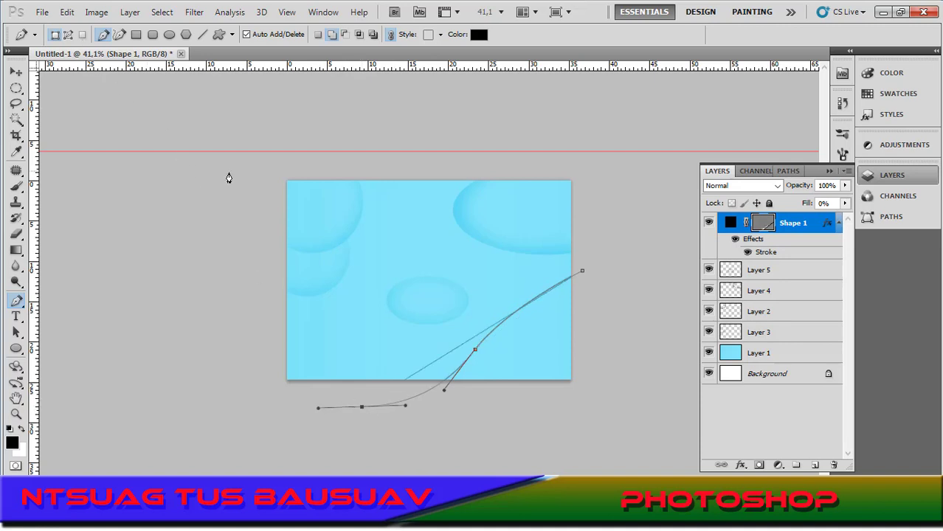
key(Delete)
key(Delete)
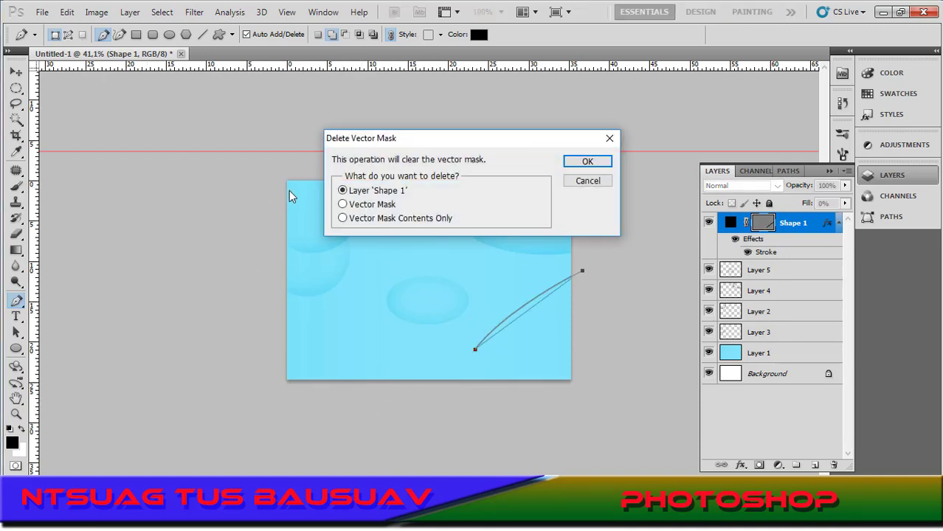
key(Escape)
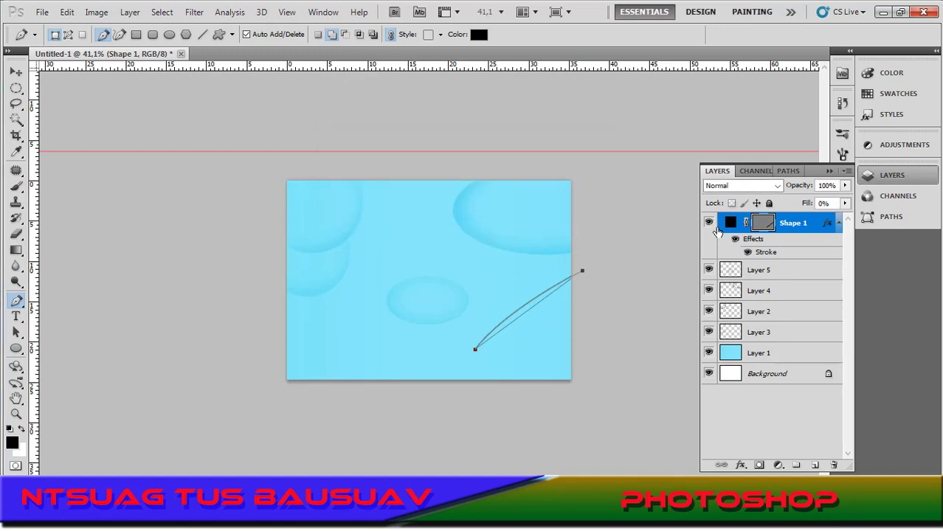
key(Delete)
click(588, 162)
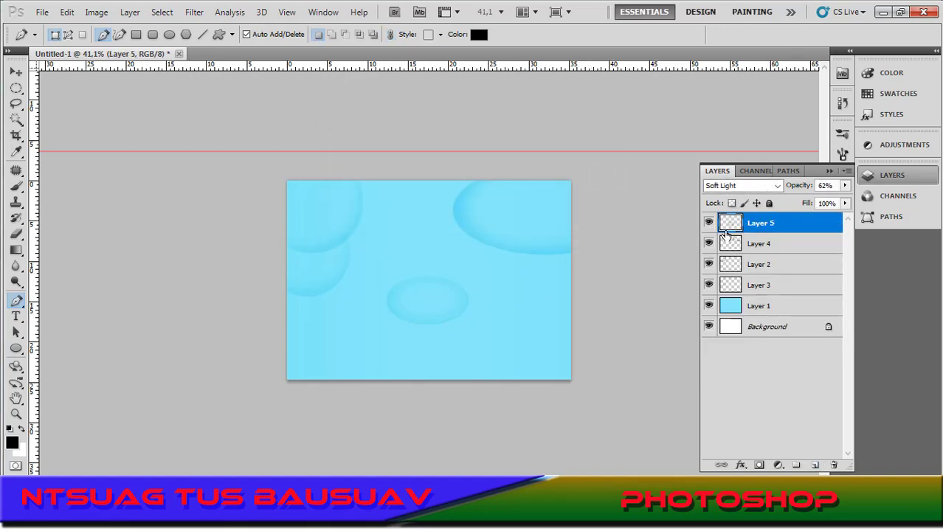
Add a new layer above Layer 5, set the Pen tool to Paths mode and start a path just outside the canvas's right edge
click(814, 465)
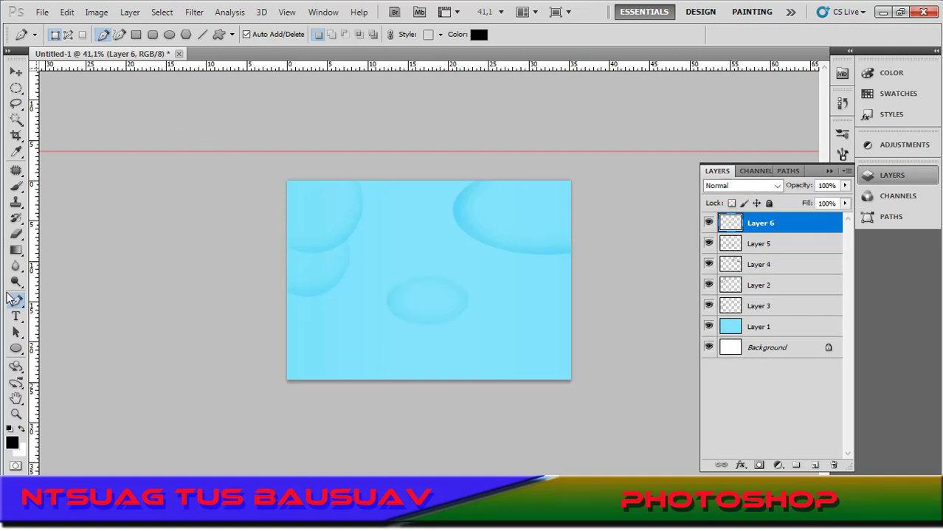
click(20, 303)
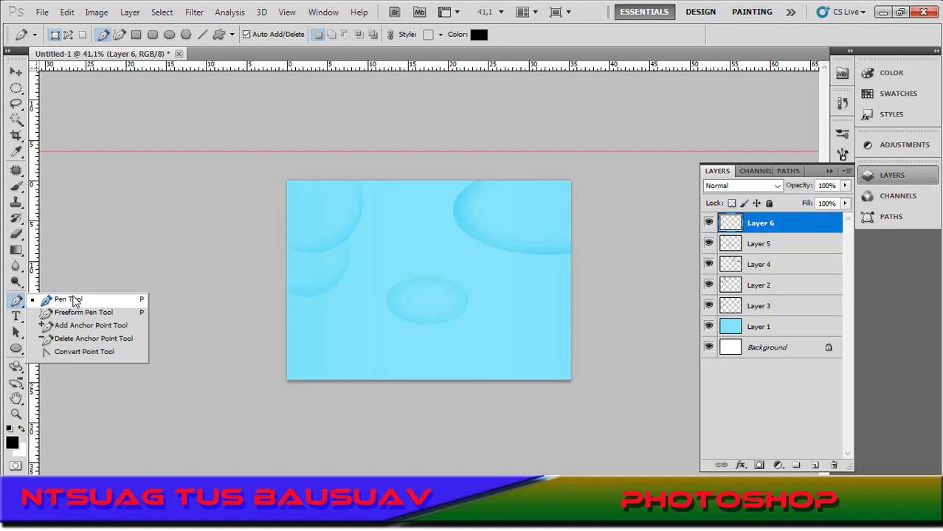
click(74, 300)
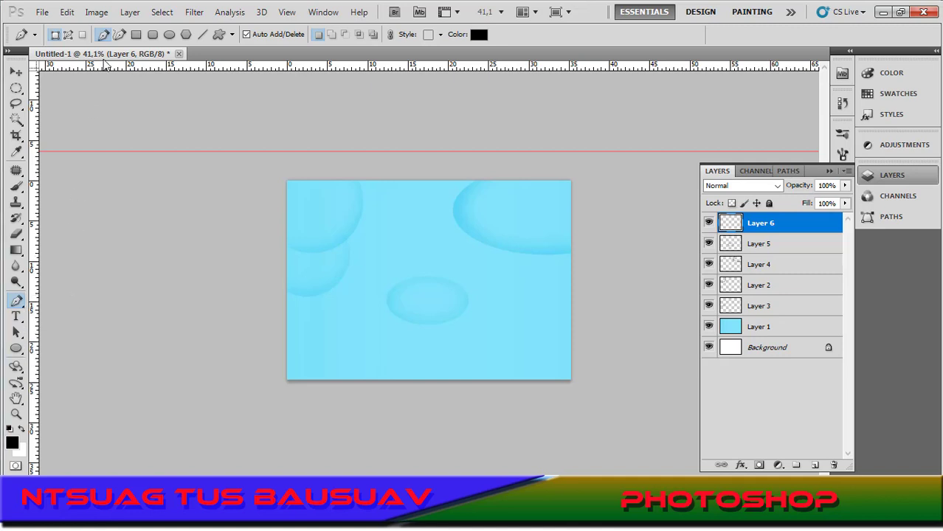
click(67, 35)
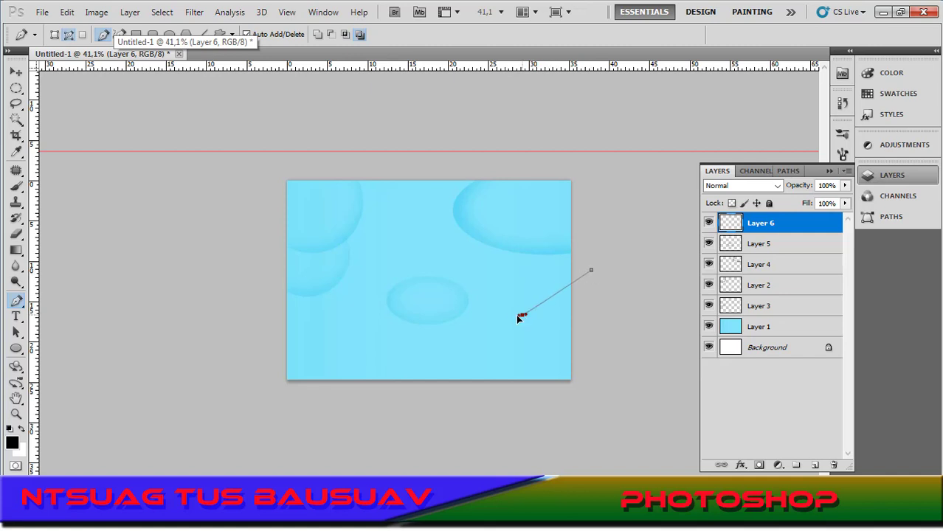
drag(518, 316, 499, 323)
drag(446, 361, 436, 376)
drag(365, 388, 320, 391)
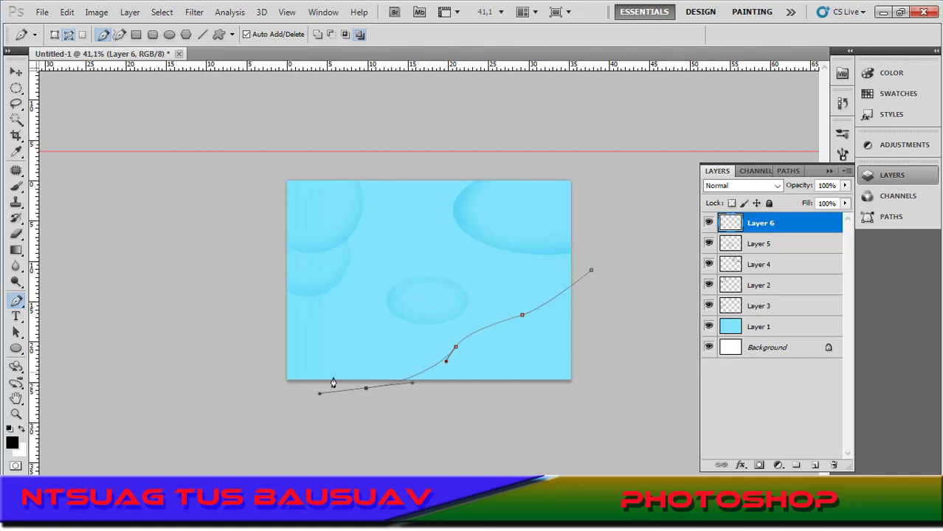
key(ctrl+alt+z)
key(ctrl+alt+z)
key(ctrl+alt+z)
drag(462, 341, 358, 407)
drag(316, 442, 456, 345)
key(ctrl+alt+z)
key(ctrl+alt+z)
key(ctrl+alt+z)
Draw a path curving to a sharp corner just below the canvas, arching across its lower left and looping underneath back near the start
drag(407, 397, 343, 480)
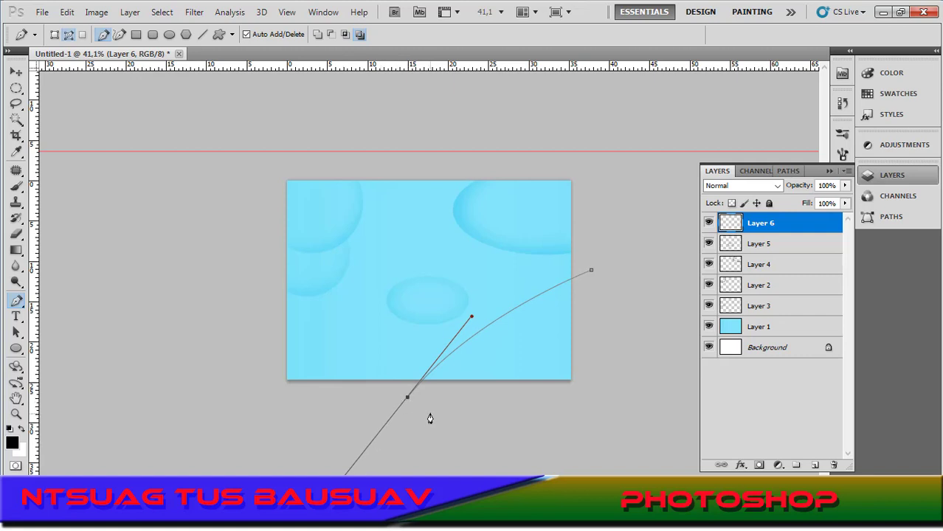
alt+click(407, 398)
drag(357, 354, 273, 310)
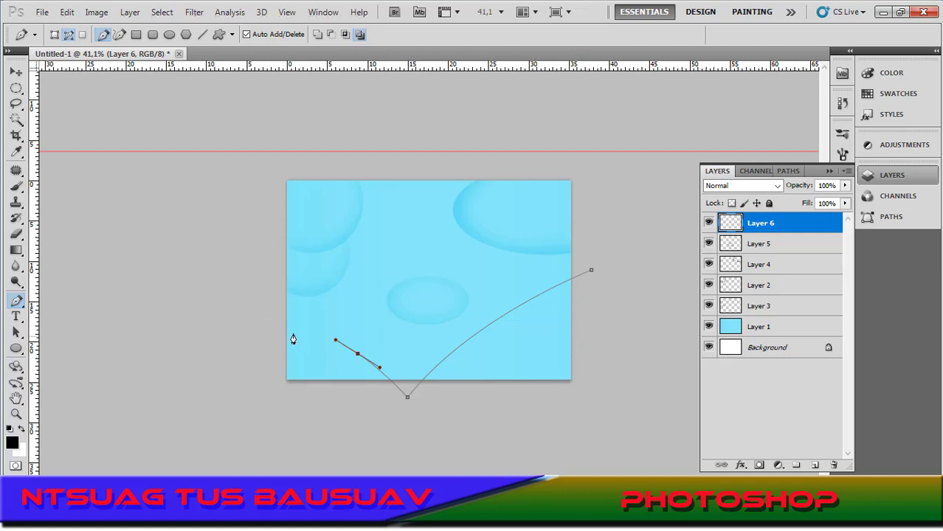
drag(243, 330, 184, 341)
drag(284, 438, 350, 446)
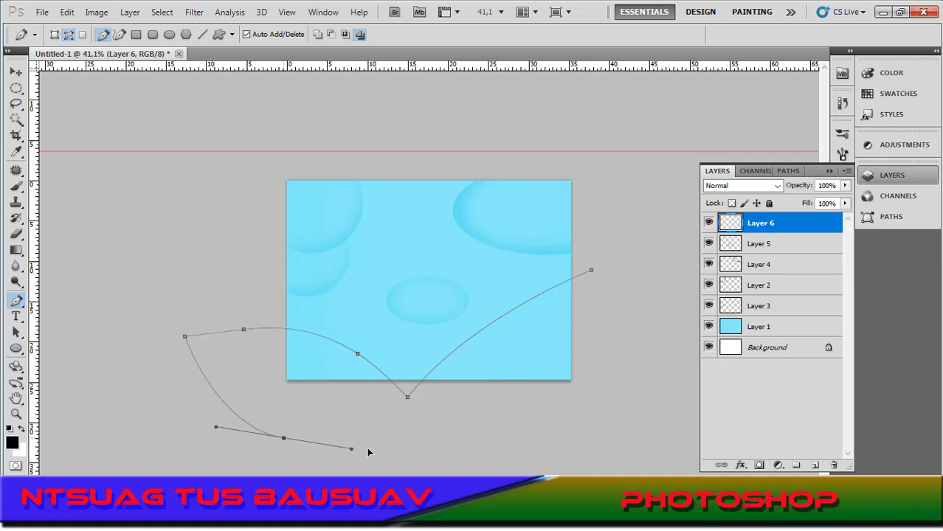
drag(542, 443, 586, 417)
drag(628, 369, 631, 330)
click(621, 286)
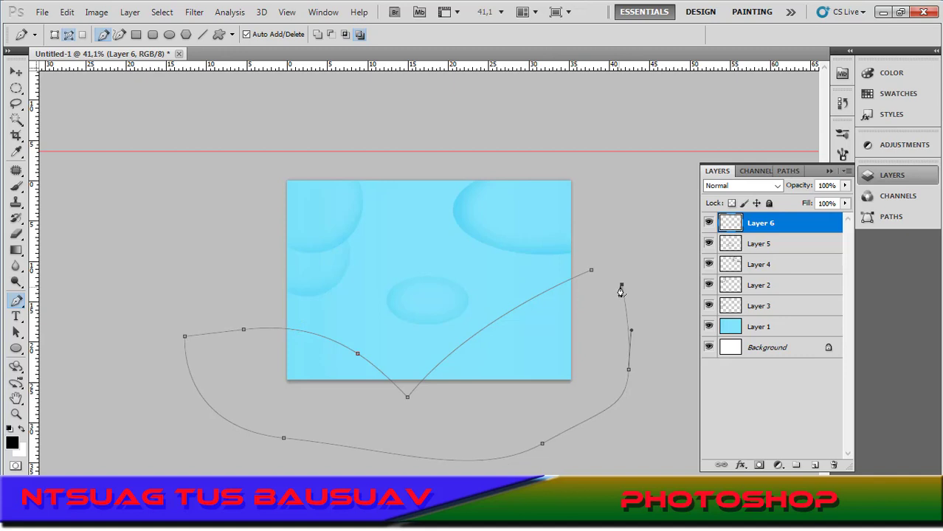
Turn the curved path into a new anti-aliased selection with a feather radius of 0 pixels
right_click(622, 288)
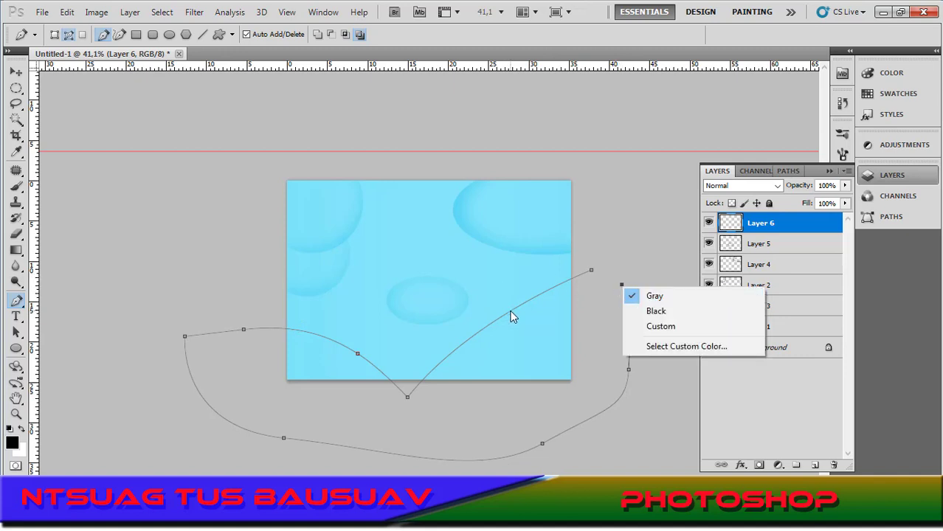
right_click(511, 314)
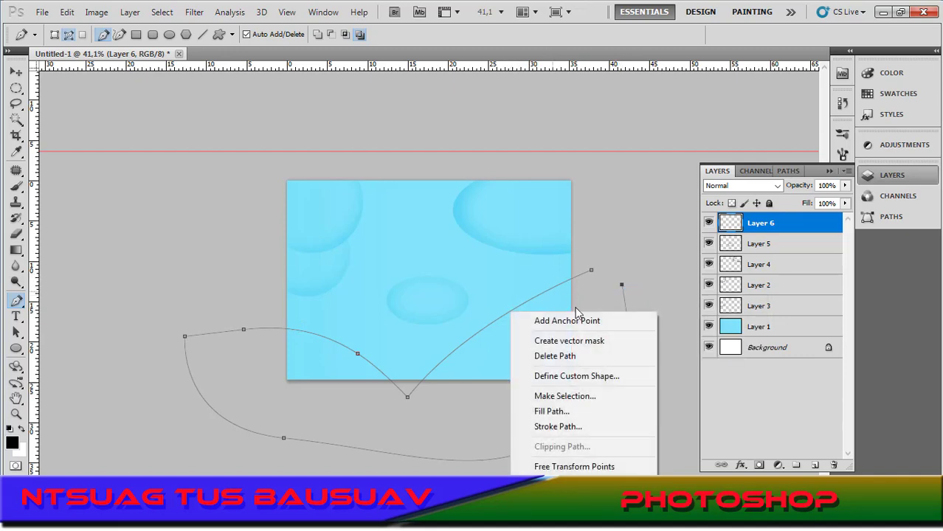
click(565, 396)
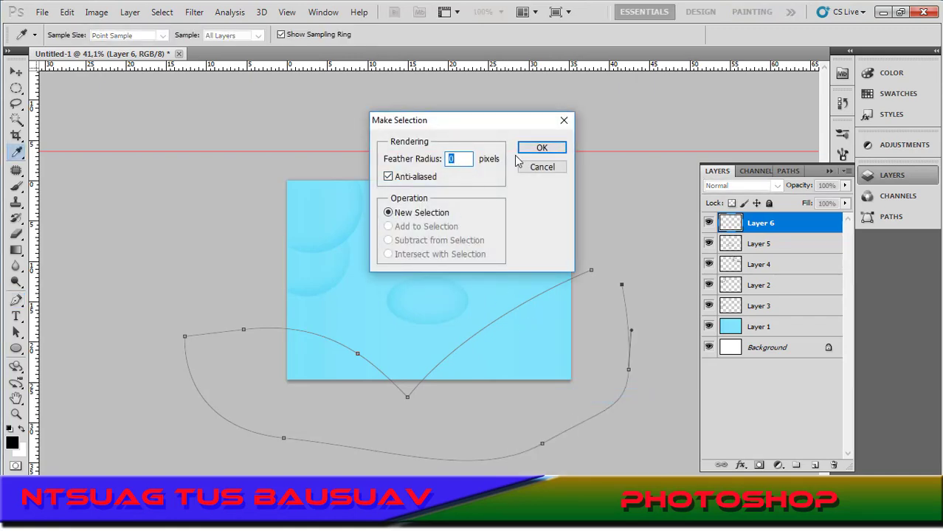
click(541, 149)
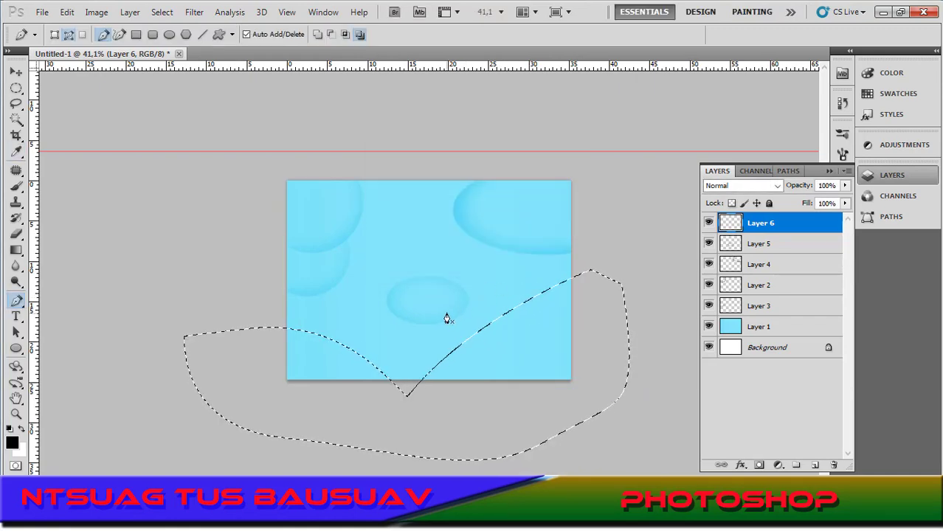
Enlarge the brush to 250 px and shade black along the inside of the selection's two upper curves on Layer 6
key(b)
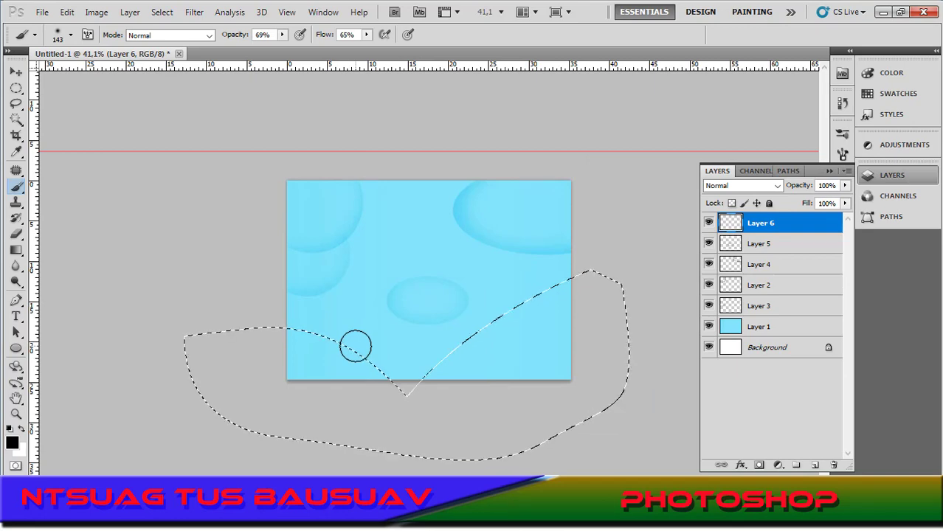
key(bracketright)
key(bracketright)
key(bracketright)
key(bracketright)
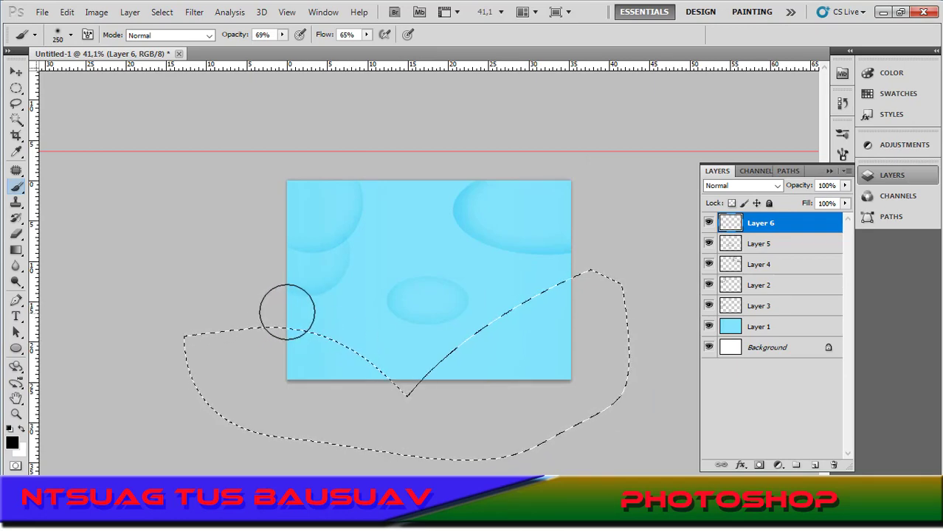
mouse_move(312, 315)
mouse_down()
mouse_move(406, 361)
mouse_move(449, 320)
mouse_move(531, 276)
mouse_move(610, 259)
mouse_move(603, 315)
mouse_up()
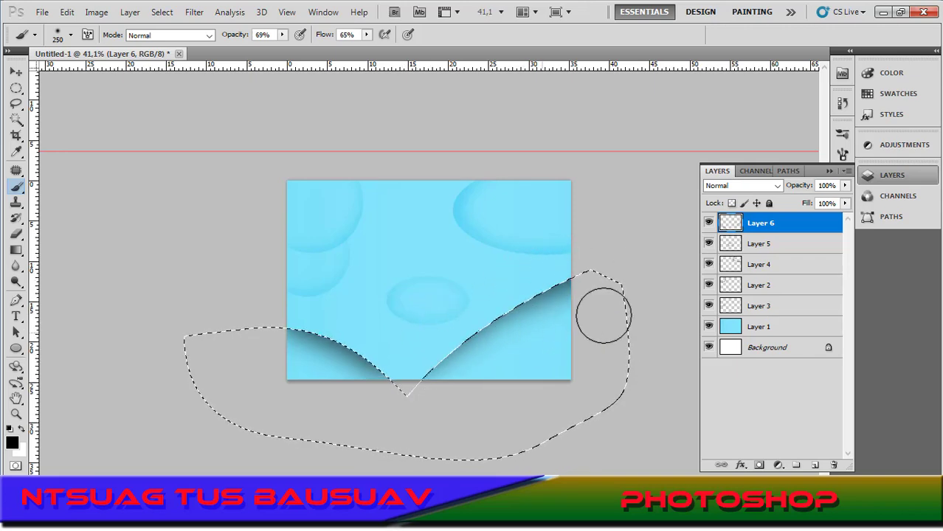
Set Layer 6 to Soft Light blending and remove the selection
click(740, 186)
click(725, 184)
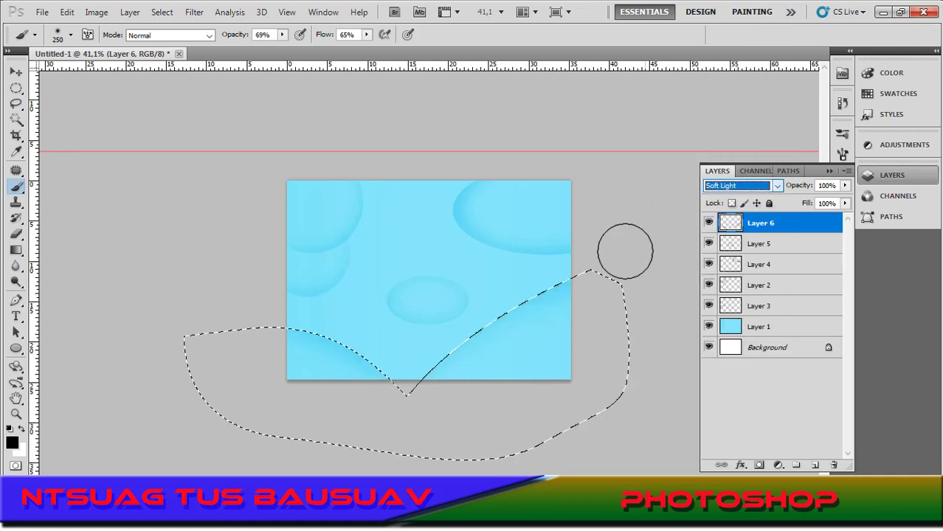
click(15, 71)
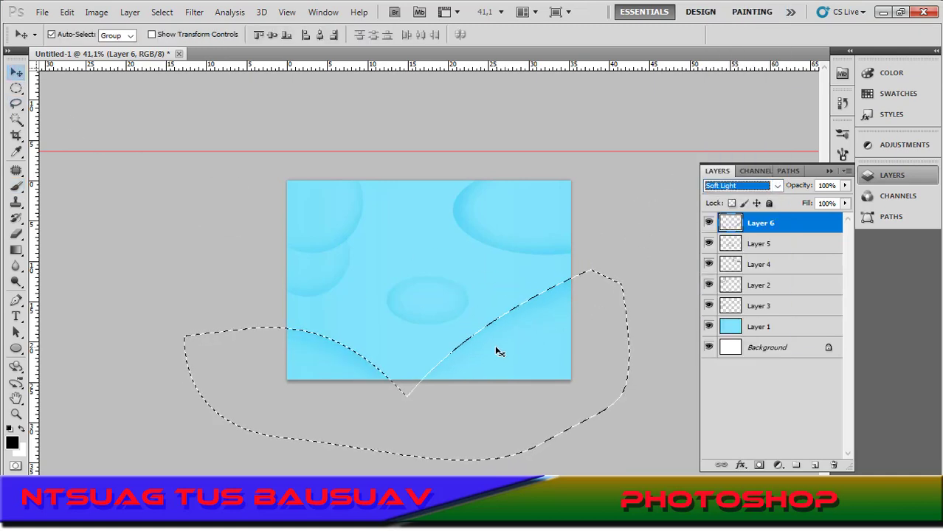
key(ctrl+d)
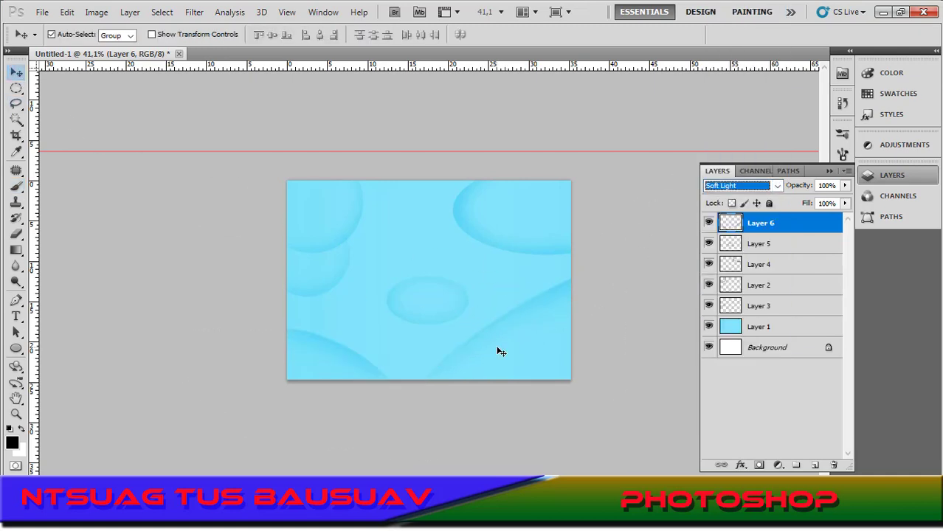
Change Layer 6's blending mode to Overlay
click(381, 289)
scroll(442, 309, up, 3)
scroll(435, 308, down, 2)
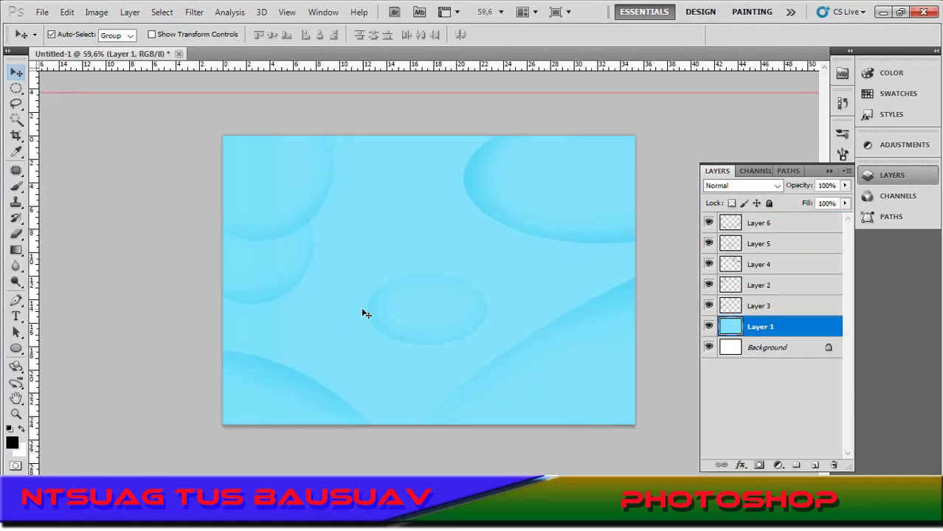
scroll(362, 310, down, 1)
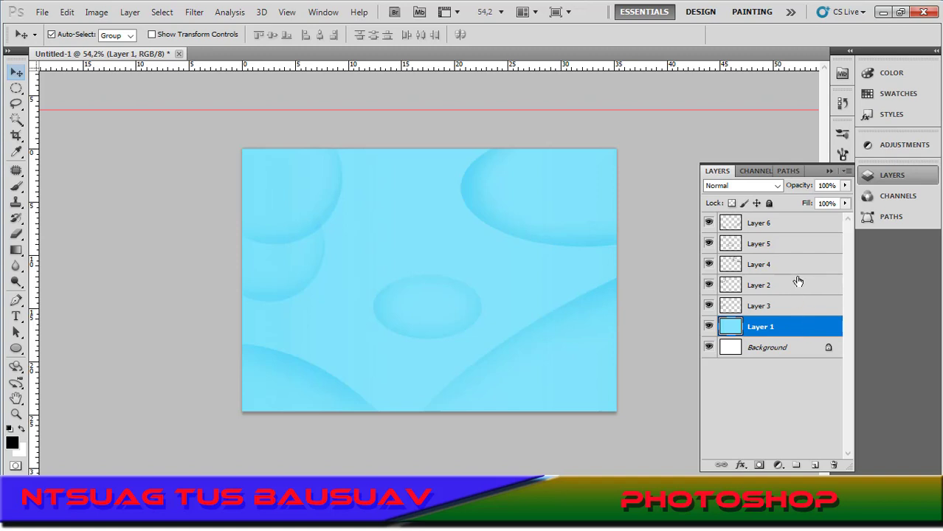
click(777, 188)
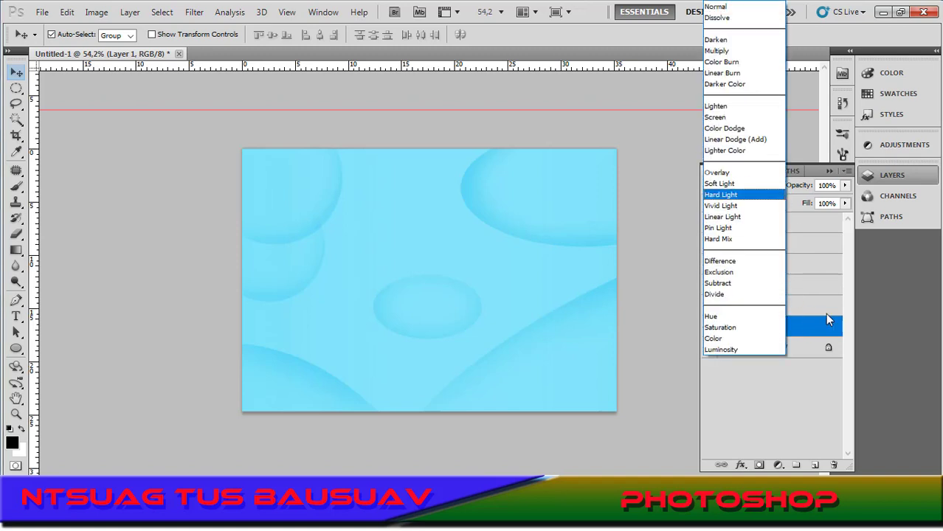
click(825, 313)
click(765, 222)
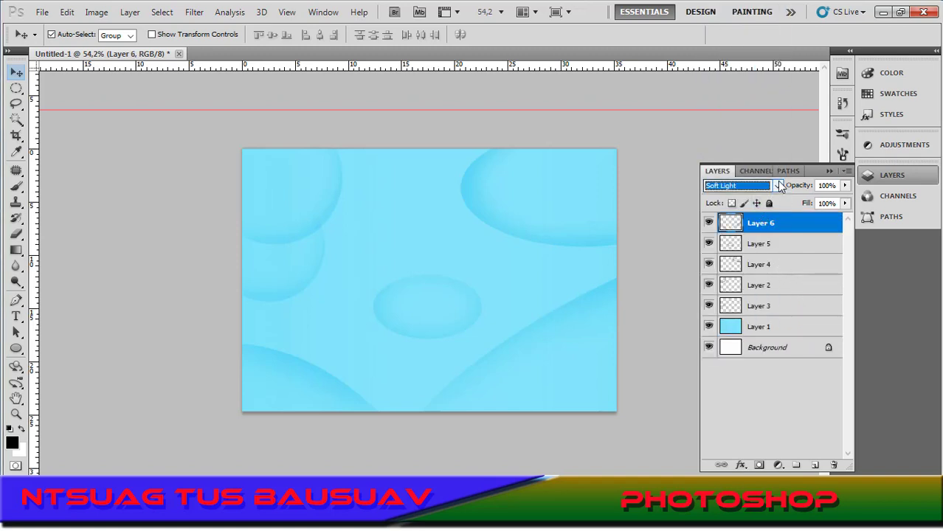
click(777, 185)
click(732, 171)
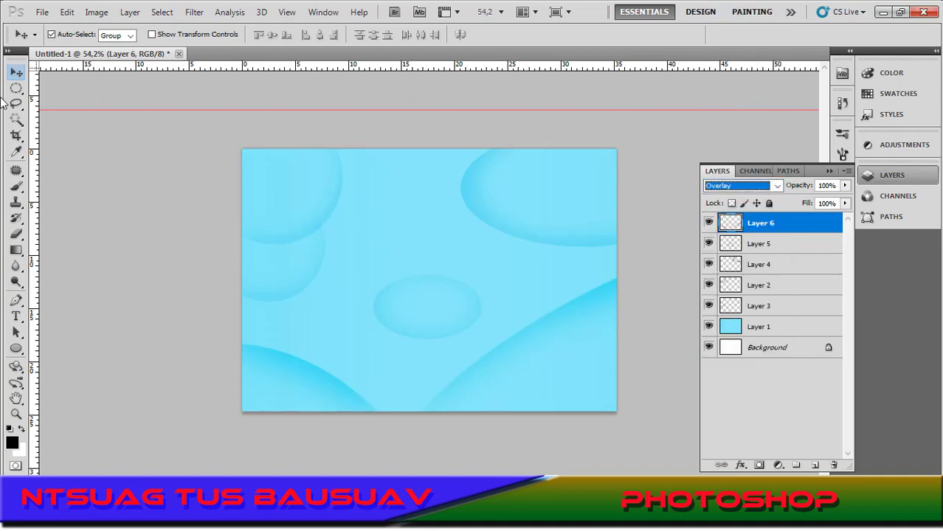
Try Screen blending on Layer 5, the central ellipse, and settle on Overlay
click(749, 247)
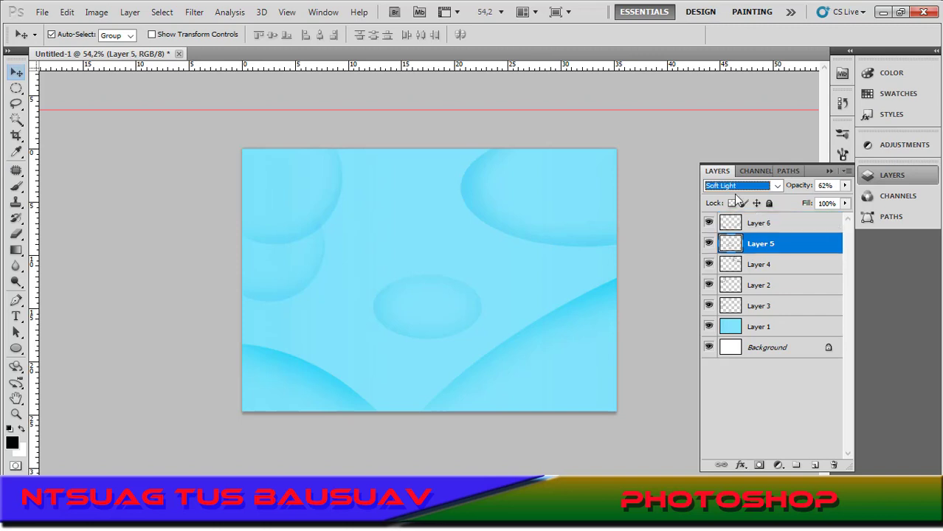
click(734, 185)
click(729, 118)
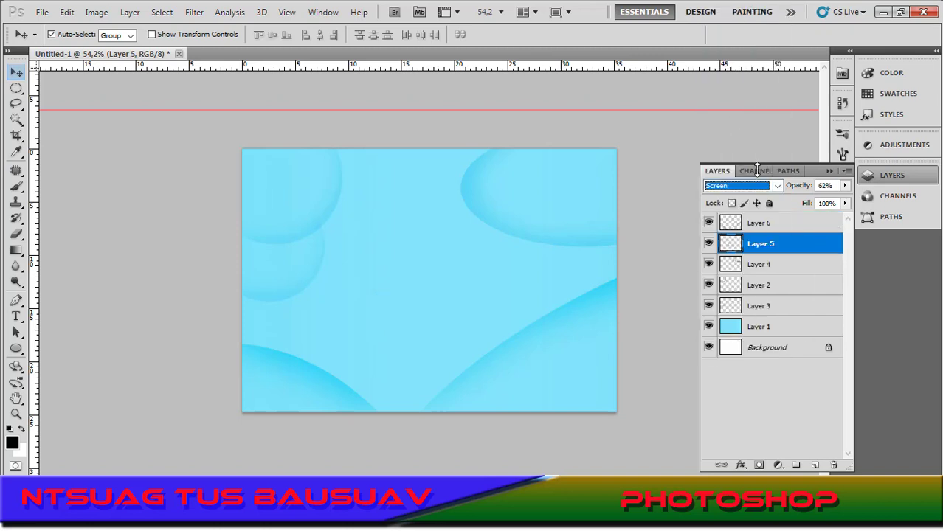
click(736, 184)
click(743, 179)
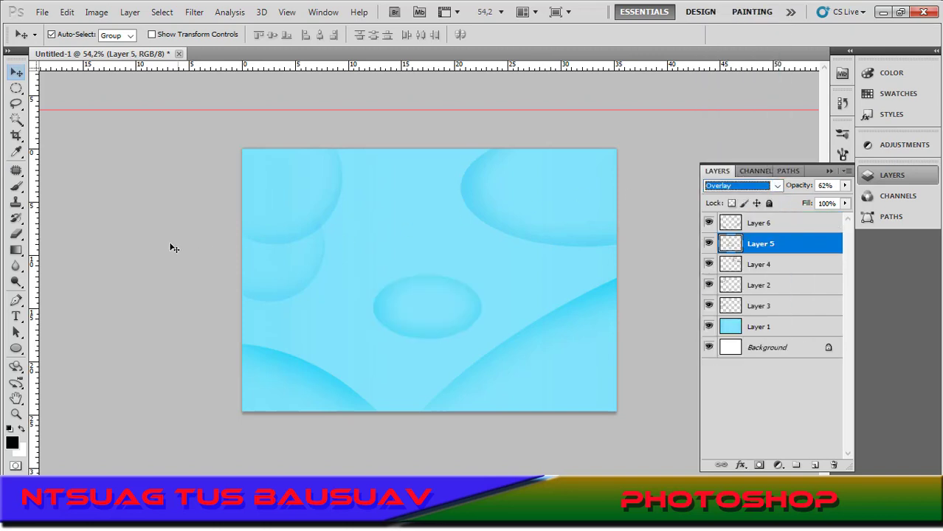
key(ctrl+alt+a)
scroll(465, 448, up, 3)
scroll(451, 423, down, 4)
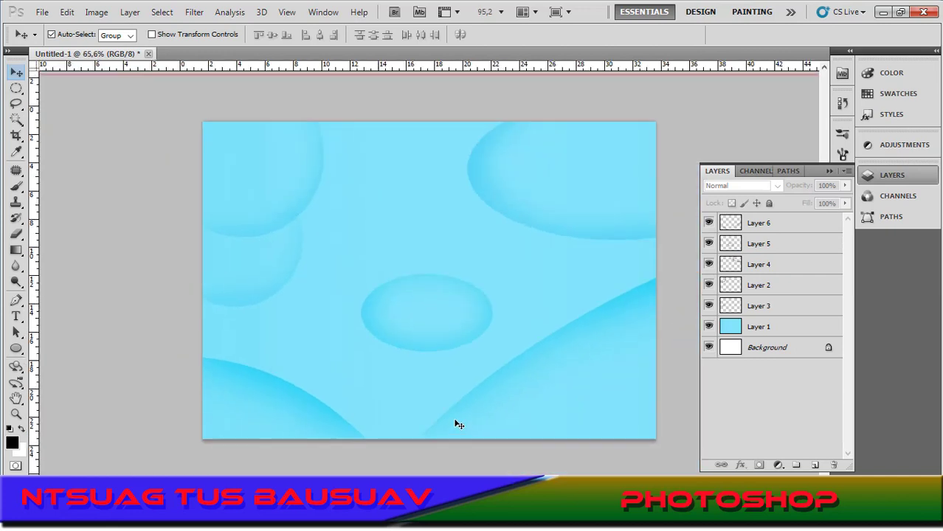
scroll(478, 402, up, 3)
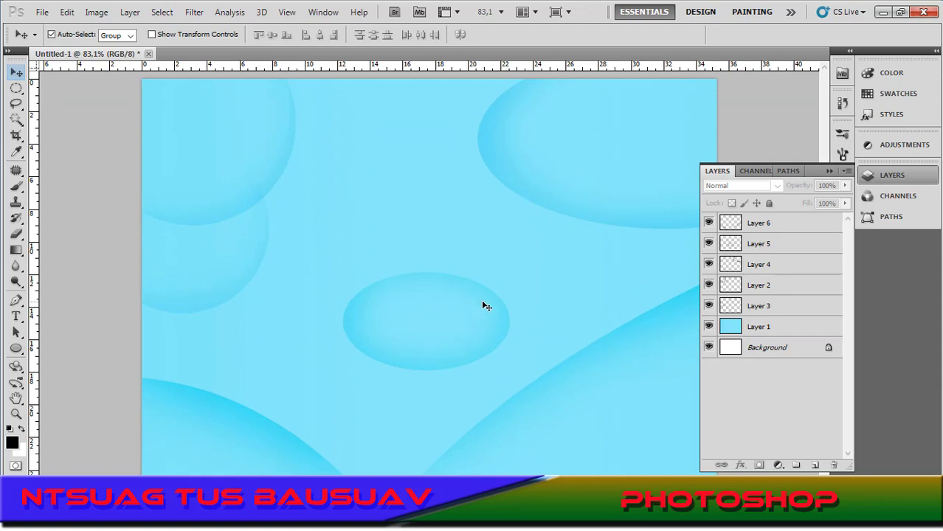
Add a new layer above Layer 5 and try a white 250 px brush stroke at the canvas's right edge
click(732, 242)
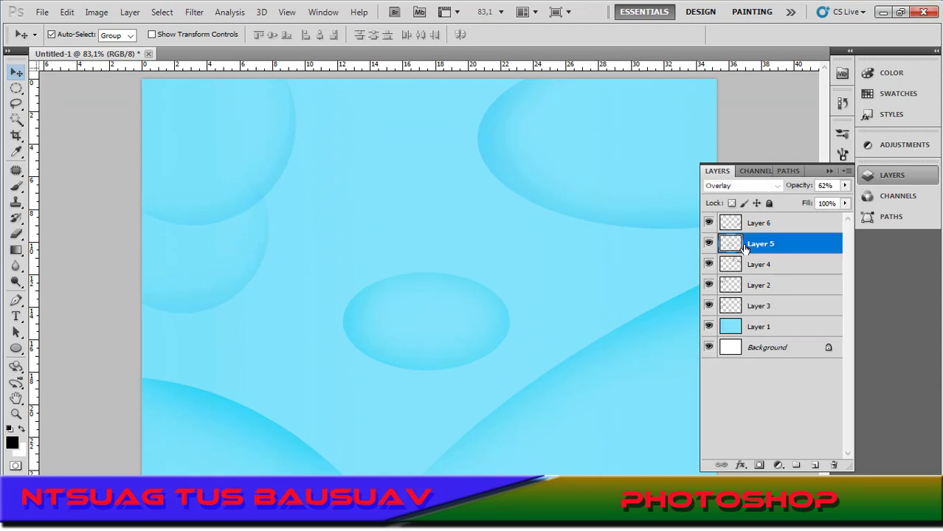
click(709, 222)
click(709, 222)
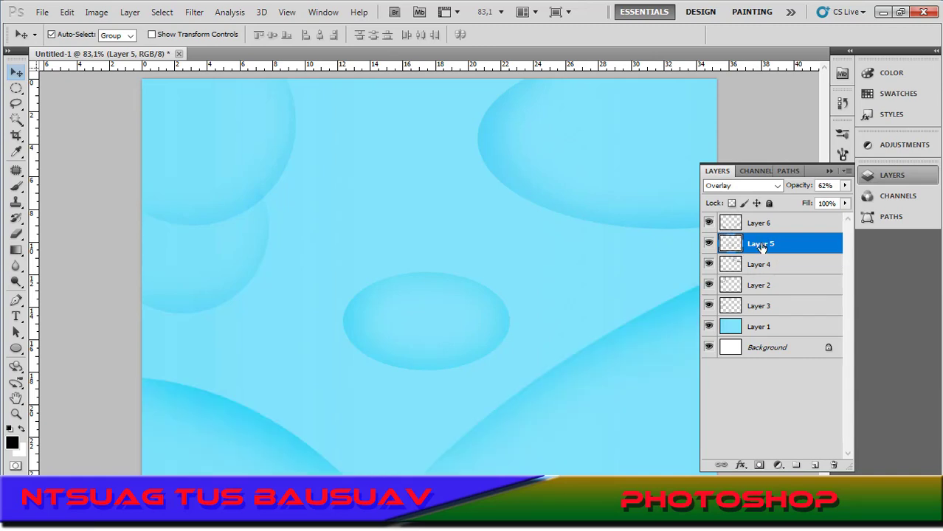
click(814, 465)
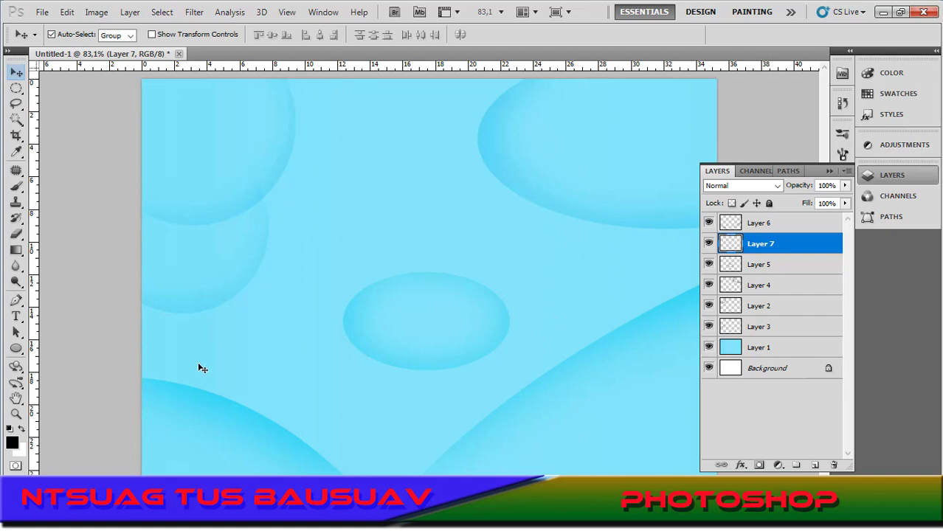
key(b)
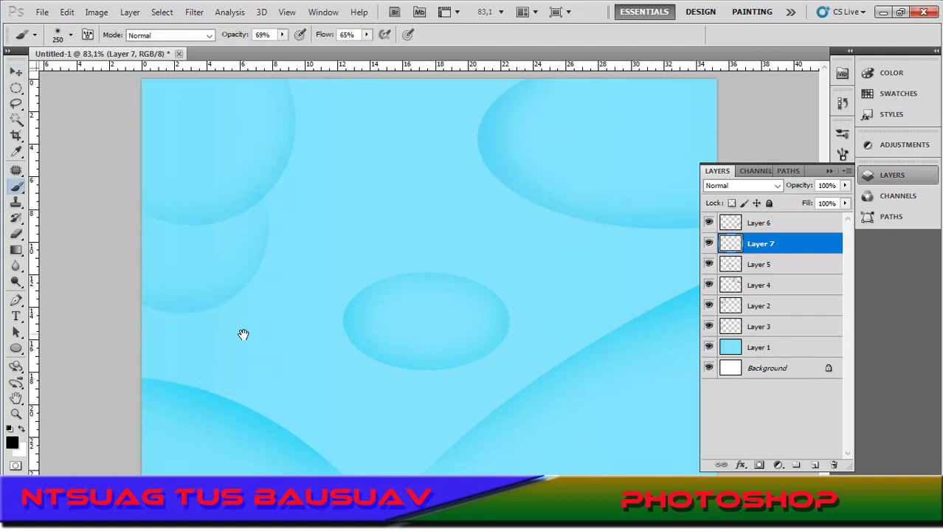
scroll(341, 268, down, 2)
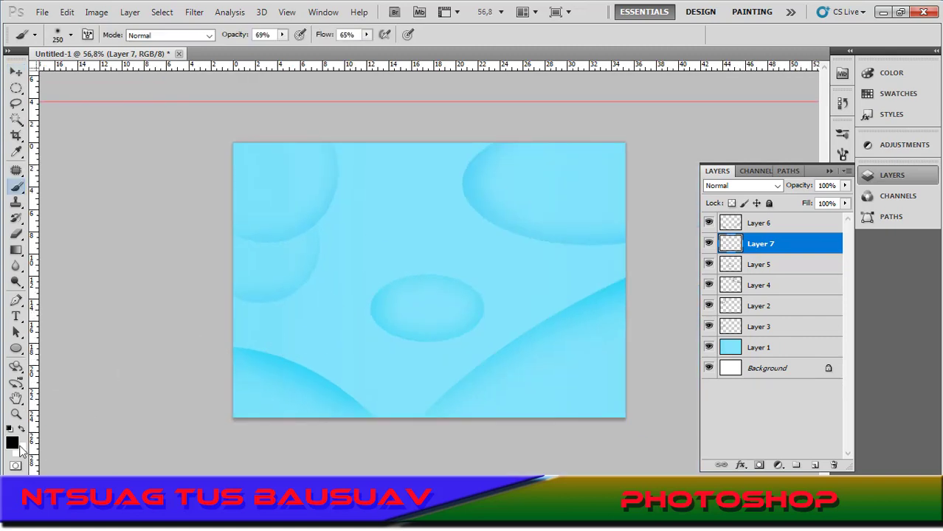
key(x)
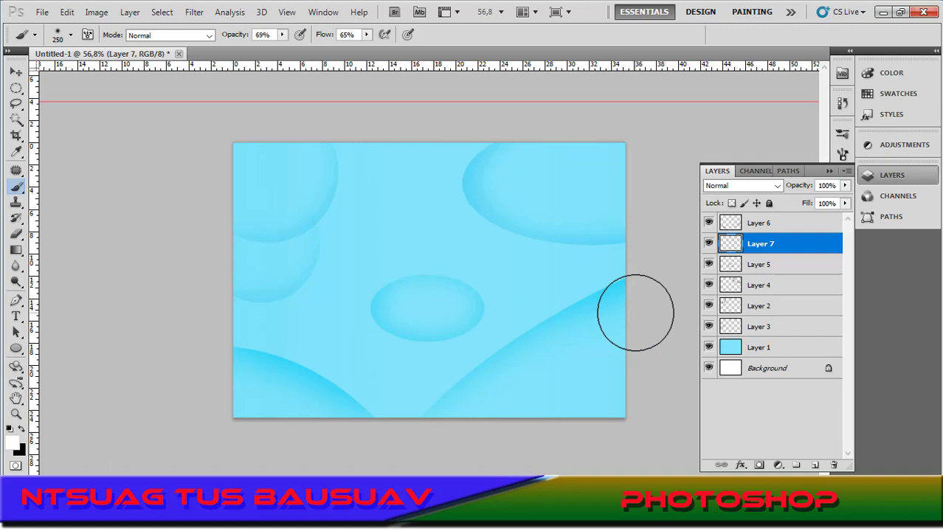
mouse_move(635, 312)
mouse_down()
mouse_move(592, 334)
mouse_move(636, 353)
mouse_up()
key(ctrl+z)
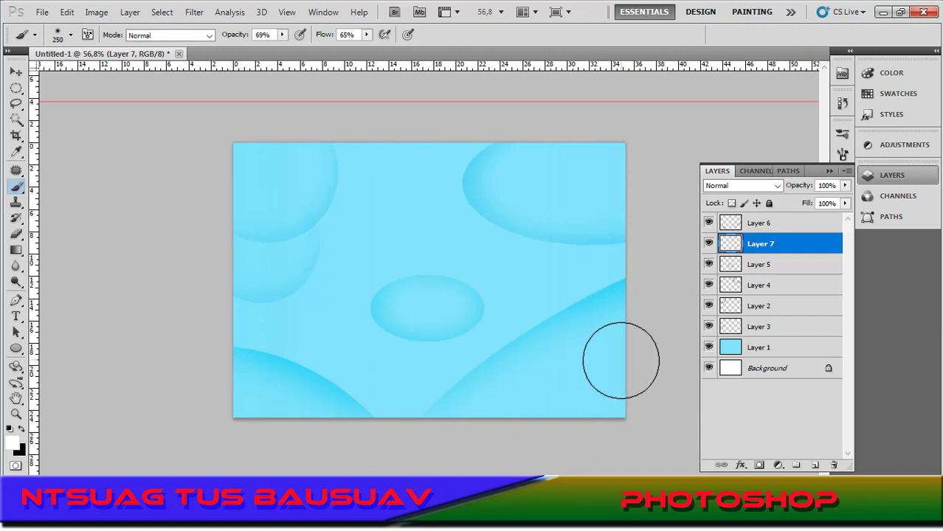
Reduce the brush to 80 px and try a soft white stroke along the lower-right curve on Layer 7
click(710, 223)
click(710, 223)
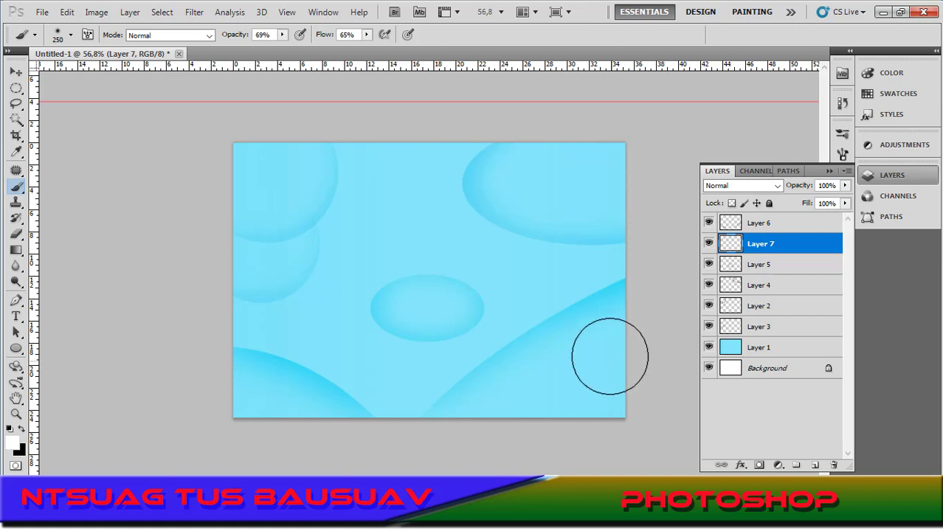
key(bracketleft)
key(bracketleft)
key(bracketleft)
key(bracketleft)
key(bracketleft)
key(bracketleft)
key(bracketleft)
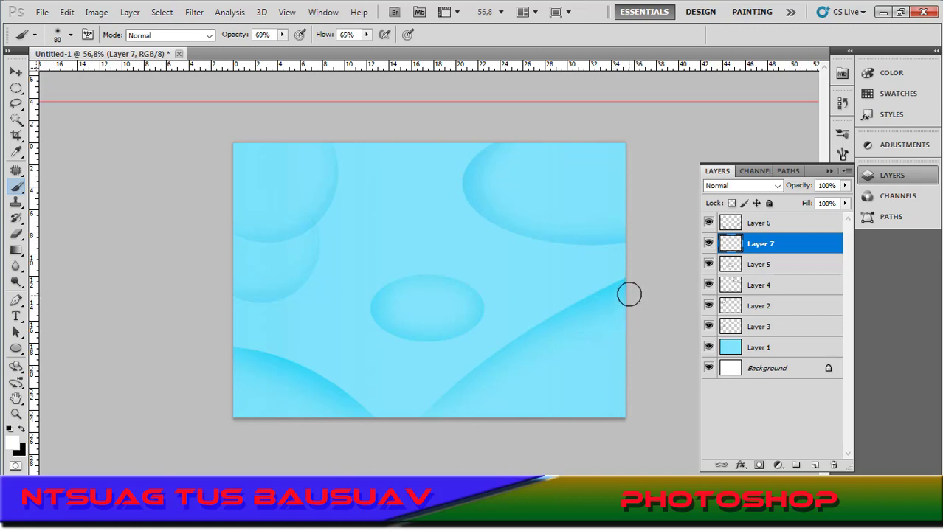
mouse_move(627, 290)
mouse_down()
mouse_move(536, 322)
mouse_move(467, 375)
mouse_move(434, 433)
mouse_up()
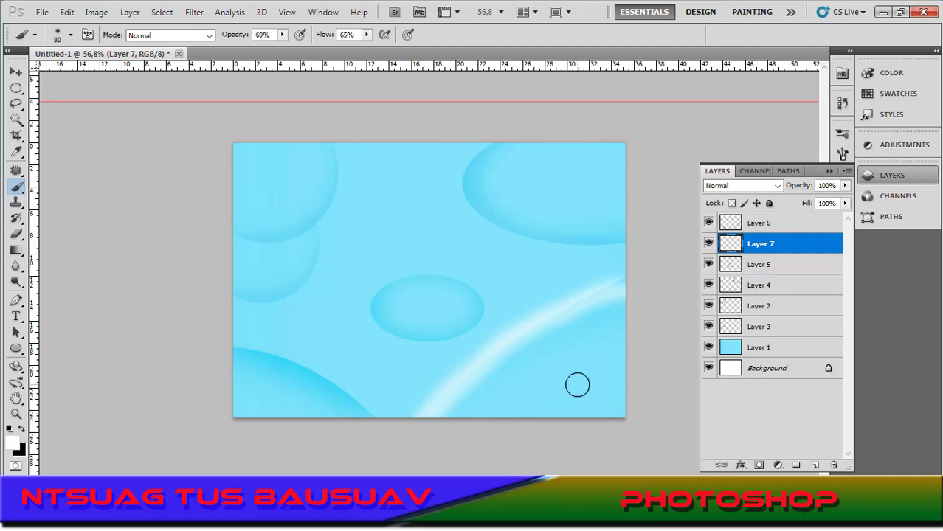
key(ctrl+z)
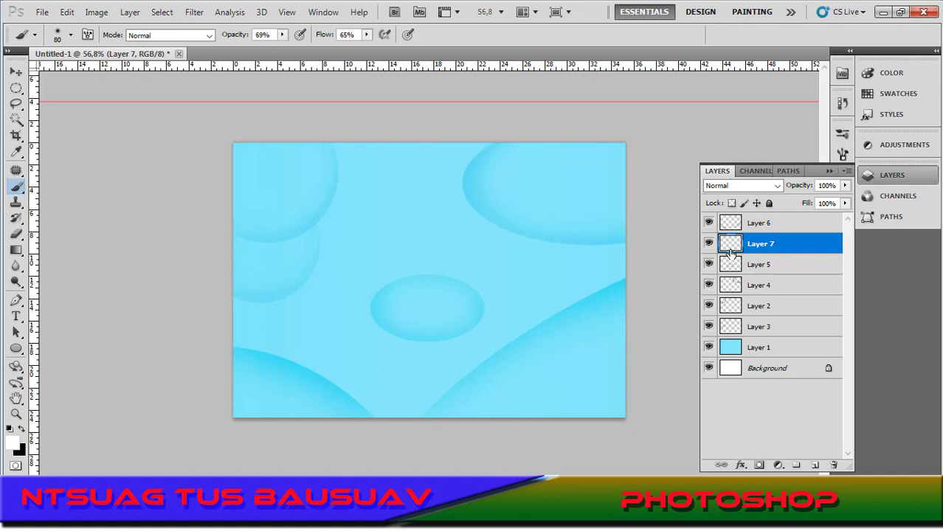
Compare the artwork with Layer 6, the two bottom curves, hidden and shown
click(749, 228)
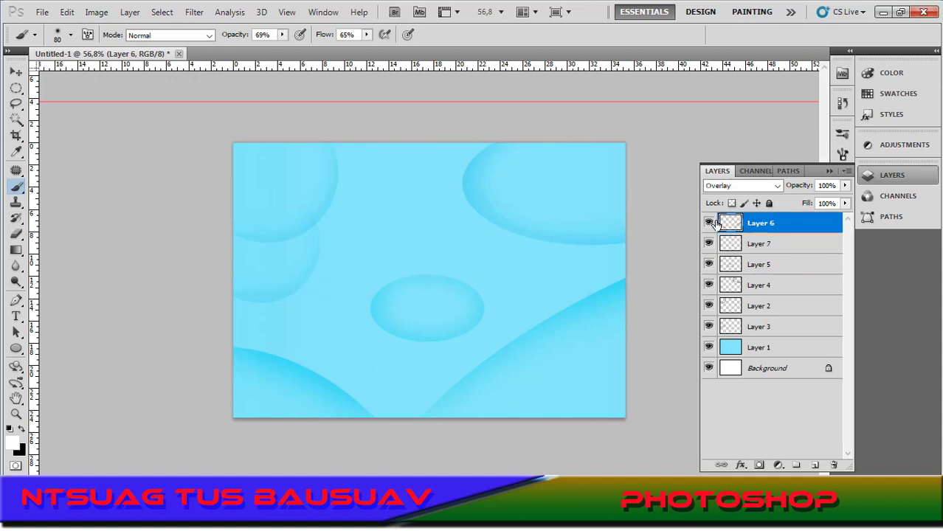
click(709, 223)
click(709, 223)
click(709, 222)
click(709, 223)
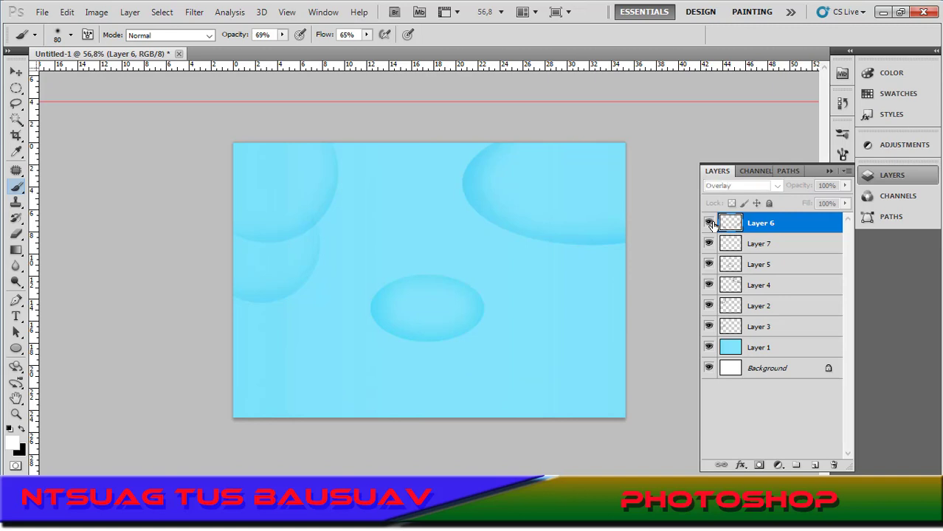
Delete the empty Layer 7 and duplicate Layer 6
click(757, 246)
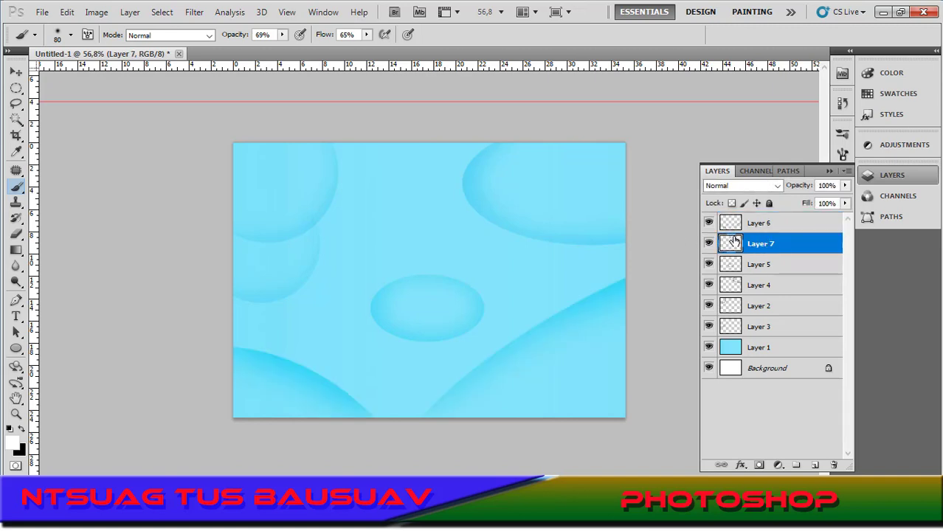
key(Delete)
click(731, 225)
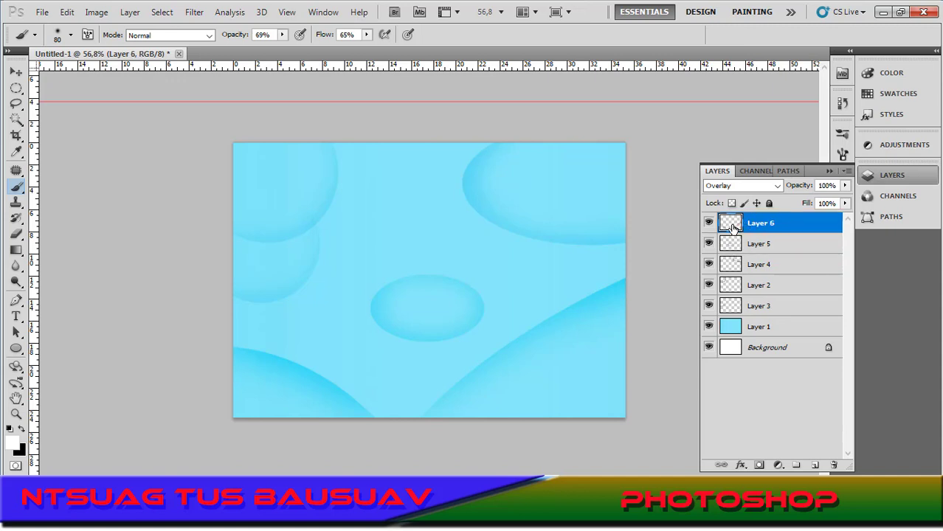
key(ctrl+j)
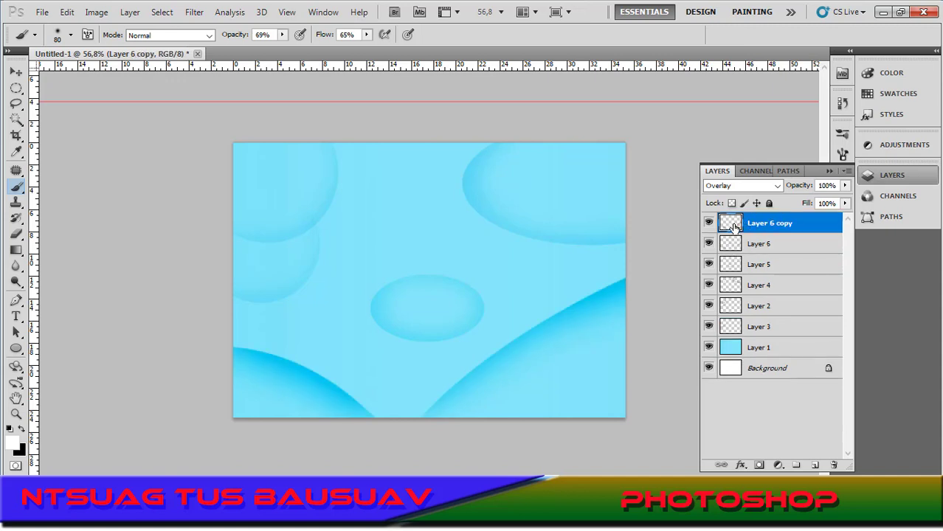
click(709, 223)
click(709, 223)
click(709, 222)
click(709, 223)
Shift Layer 6 copy slightly upward with Free Transform so its curves sit just above the originals, and stack it below Layer 6
key(ctrl+t)
key(Down)
key(Down)
key(Down)
key(Down)
key(Down)
key(Down)
key(Down)
key(Down)
key(Down)
key(Down)
key(Down)
key(Down)
key(Down)
key(Down)
key(Down)
key(Down)
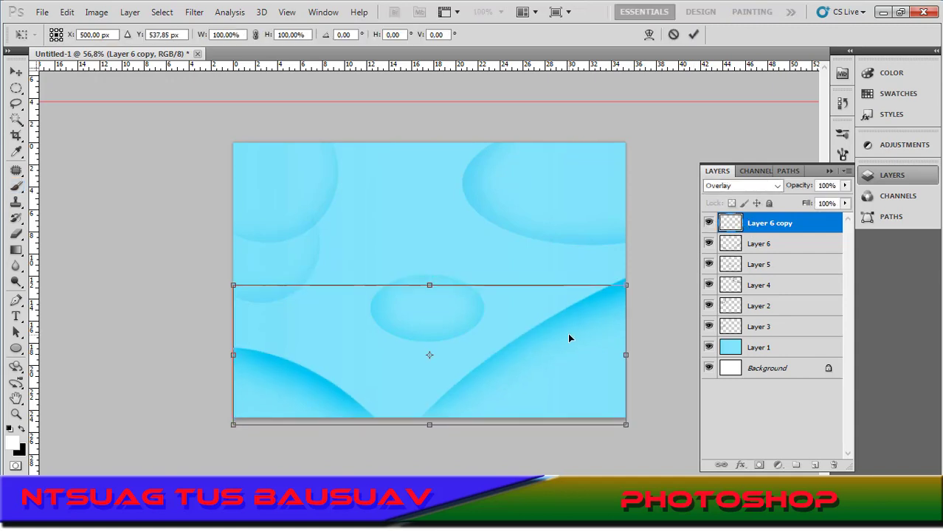
key(Up)
key(Up)
key(Up)
key(Up)
key(Up)
key(Up)
key(Up)
key(Up)
key(Up)
key(Up)
key(Up)
key(Up)
key(Up)
key(Up)
key(Up)
key(Up)
key(Up)
key(Up)
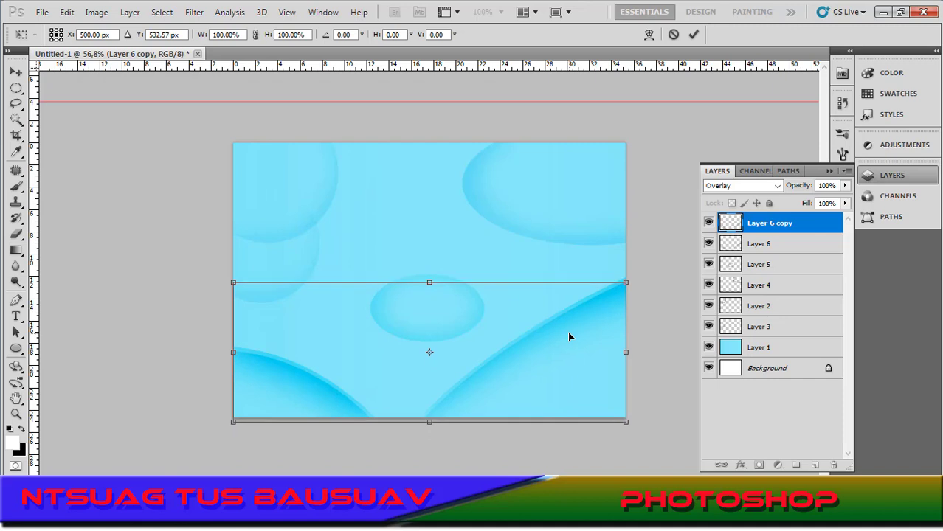
key(Up)
key(Up)
key(Up)
key(Up)
key(Up)
key(Up)
key(Up)
key(Up)
key(Up)
key(Up)
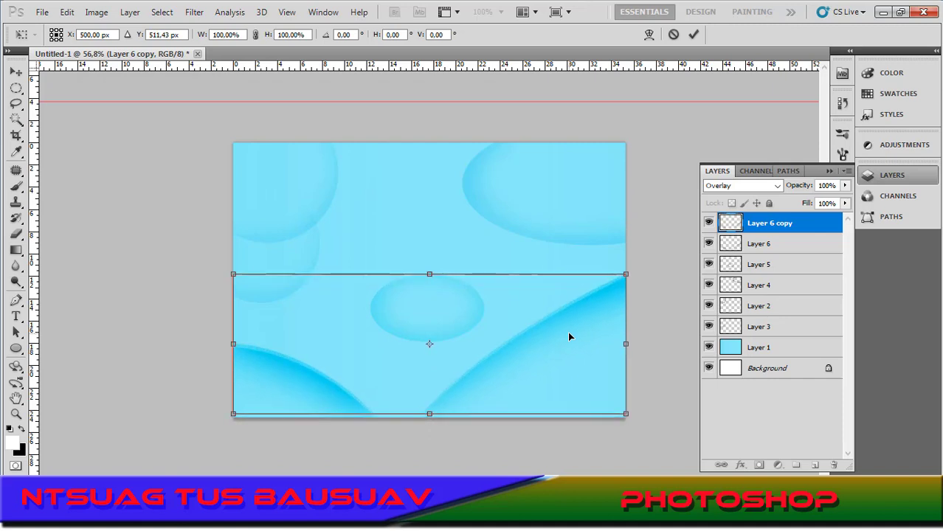
key(Return)
key(b)
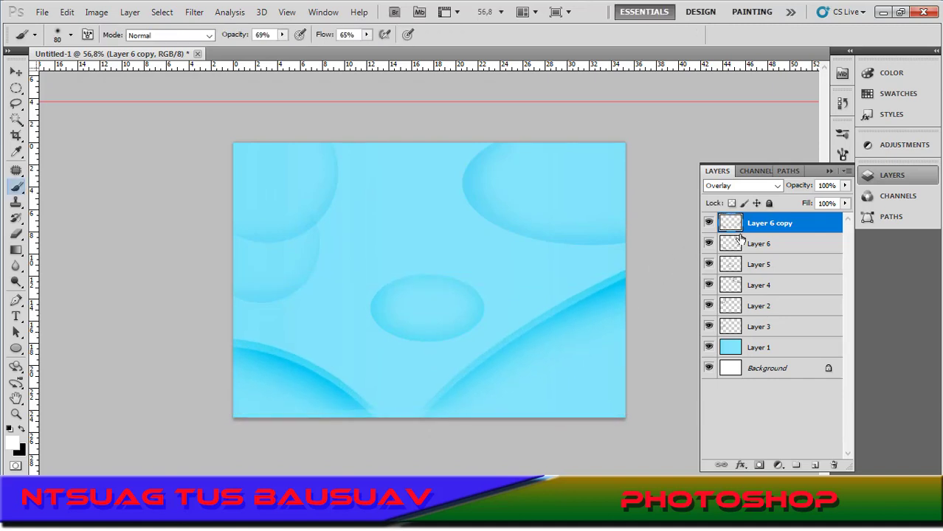
drag(765, 228, 771, 250)
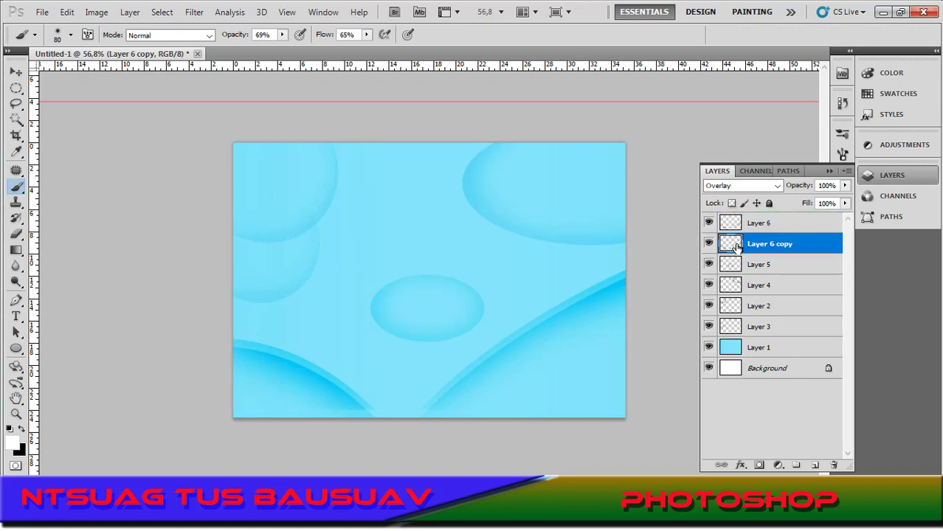
Try Color Dodge, Lighter Color and Overlay blending on Layer 6 copy, and settle on Normal
click(765, 186)
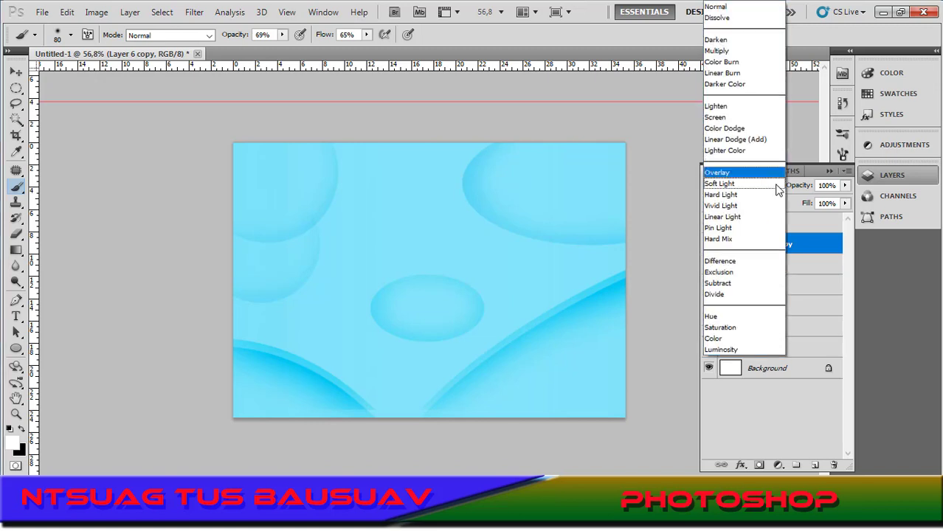
click(729, 129)
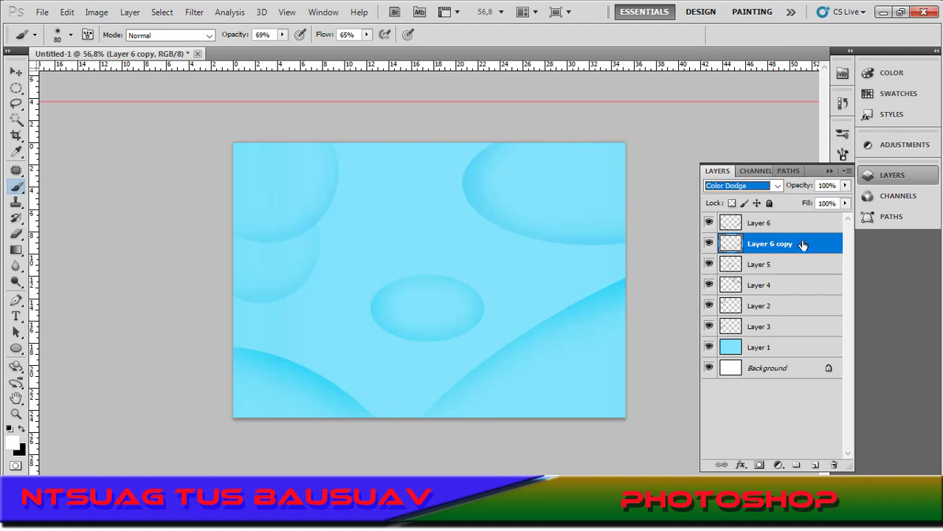
click(777, 186)
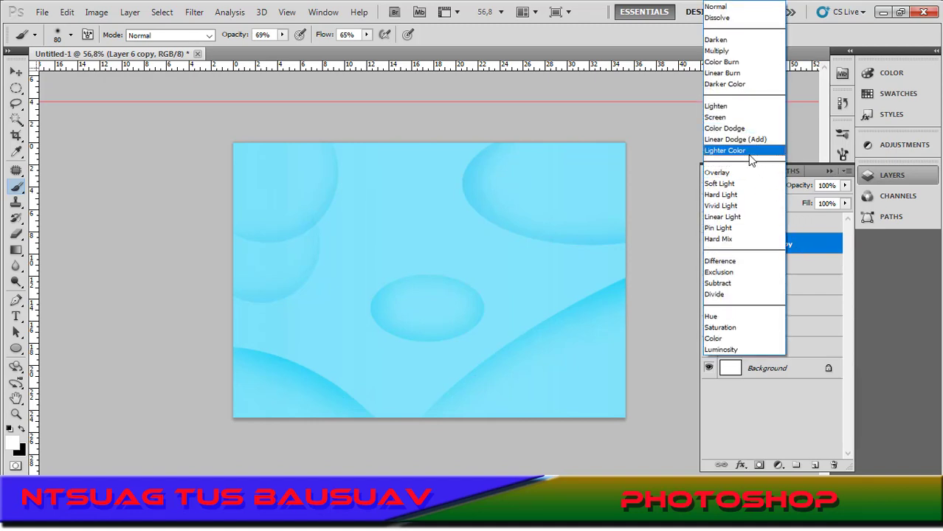
click(743, 152)
click(777, 186)
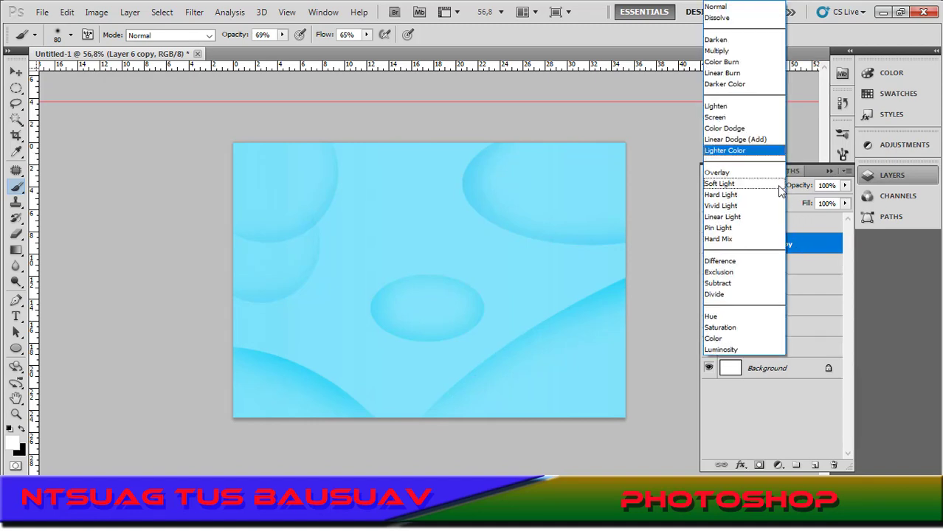
click(733, 175)
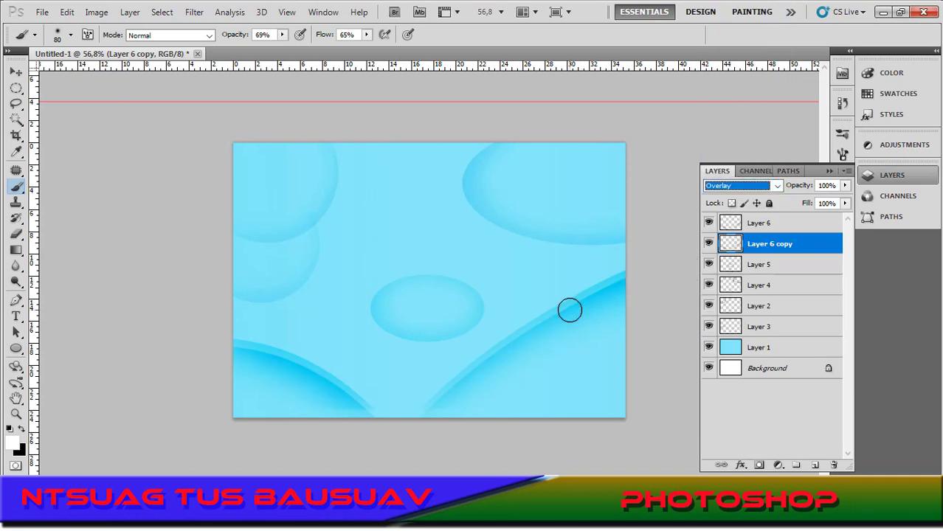
click(777, 186)
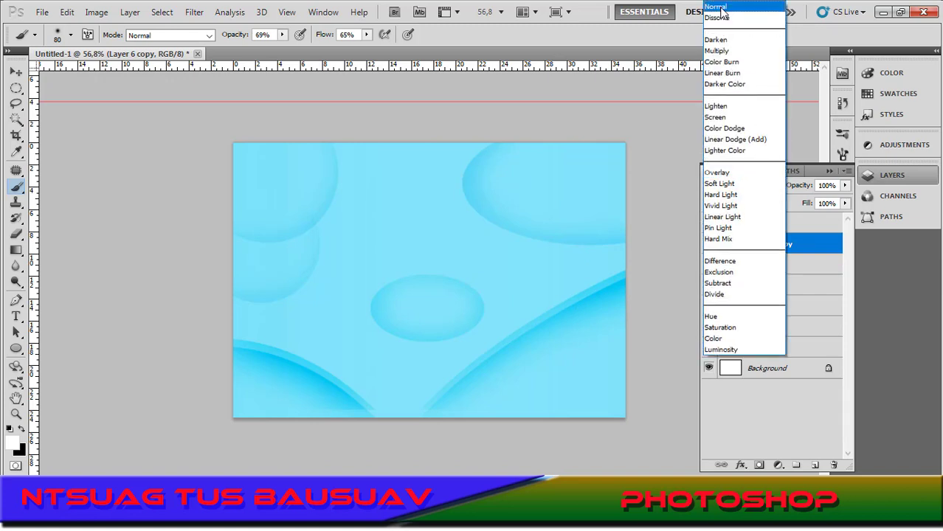
click(715, 6)
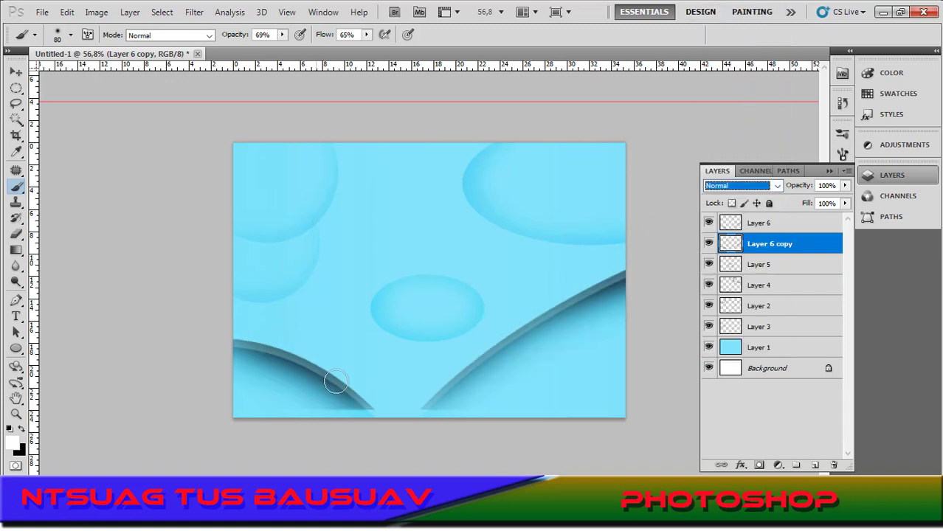
Enable a Gradient Overlay layer style on Layer 6 copy
right_click(814, 250)
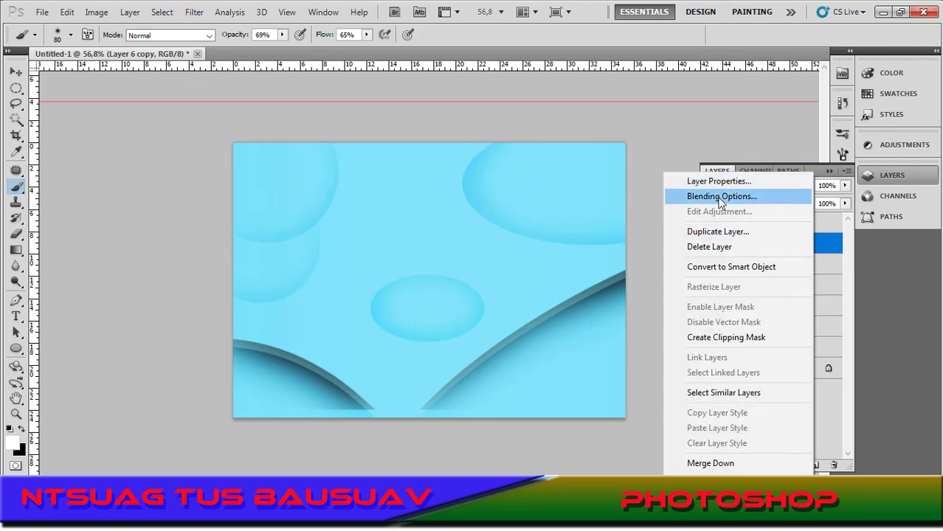
click(751, 194)
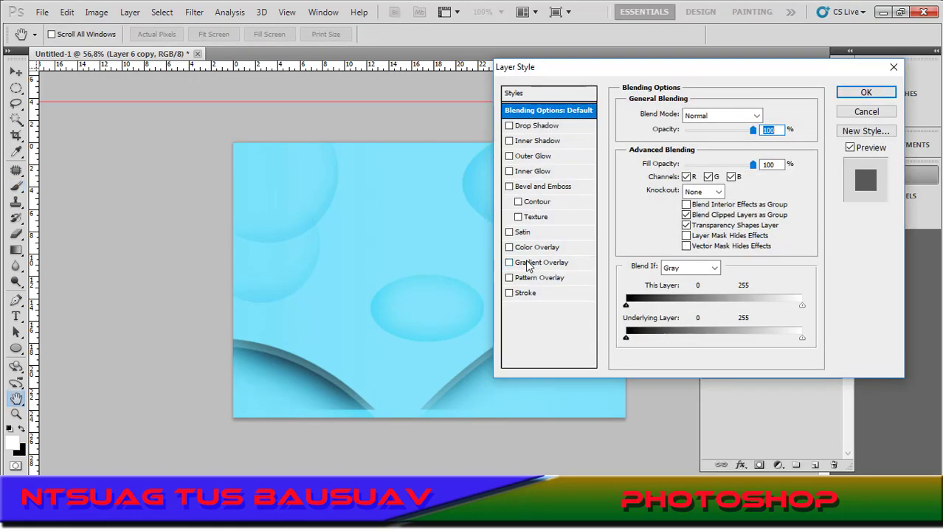
click(521, 266)
drag(637, 69, 689, 62)
Try several preset gradients for the Gradient Overlay on Layer 6 copy, ending on the blue-red-yellow preset
click(801, 138)
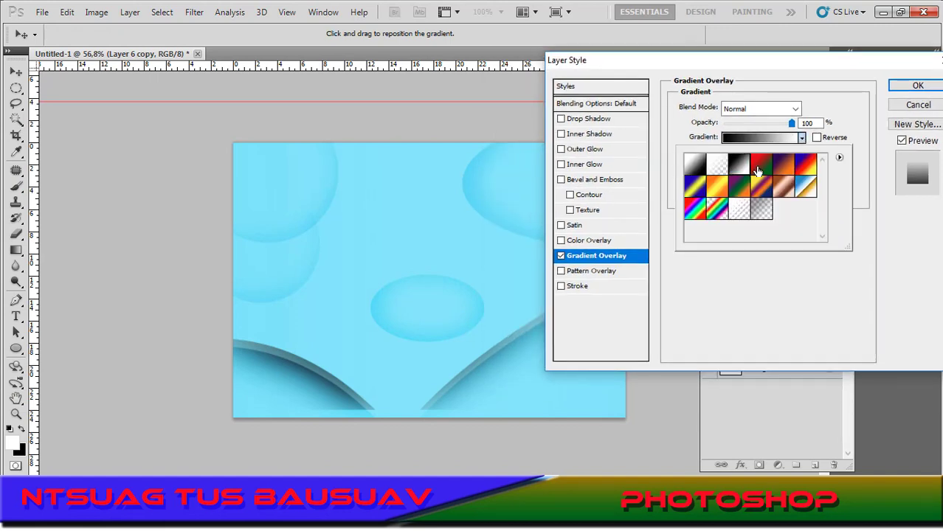
click(764, 167)
click(804, 171)
click(756, 182)
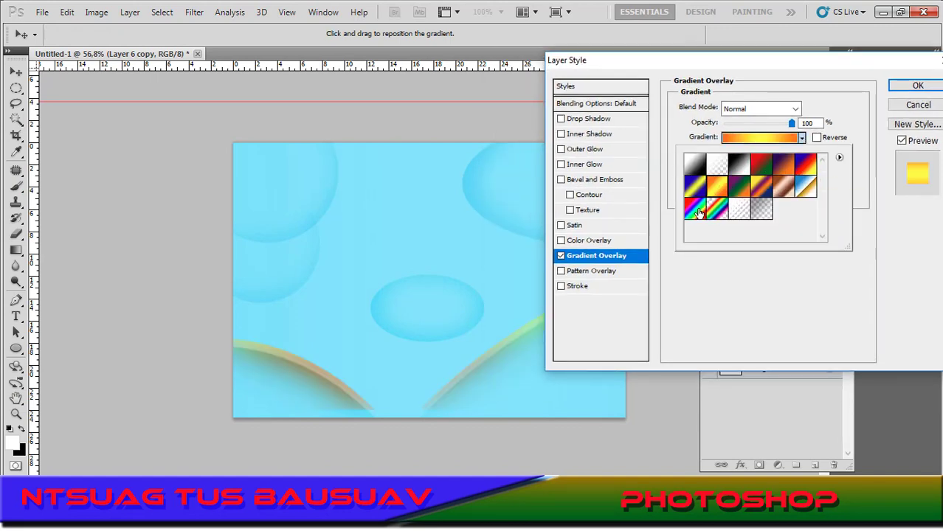
click(697, 189)
click(716, 189)
click(719, 212)
click(786, 167)
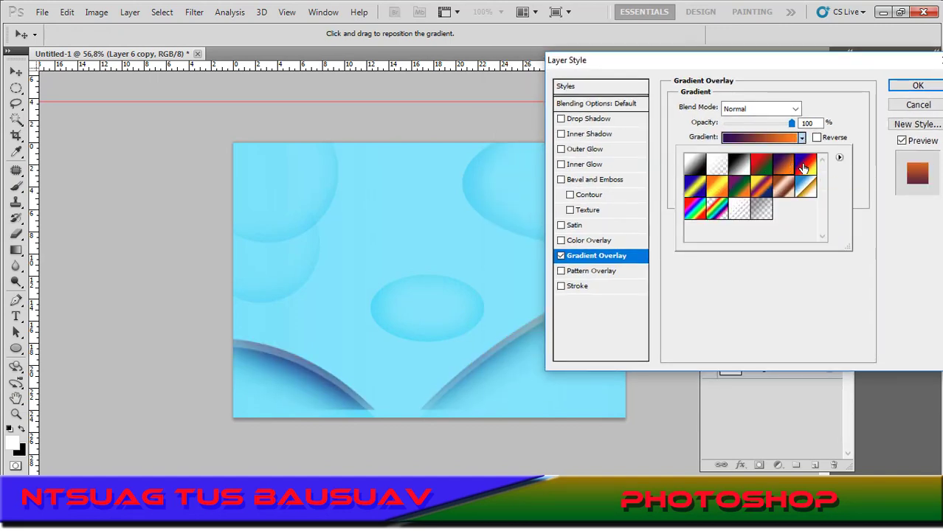
click(804, 167)
drag(746, 62, 831, 65)
click(886, 139)
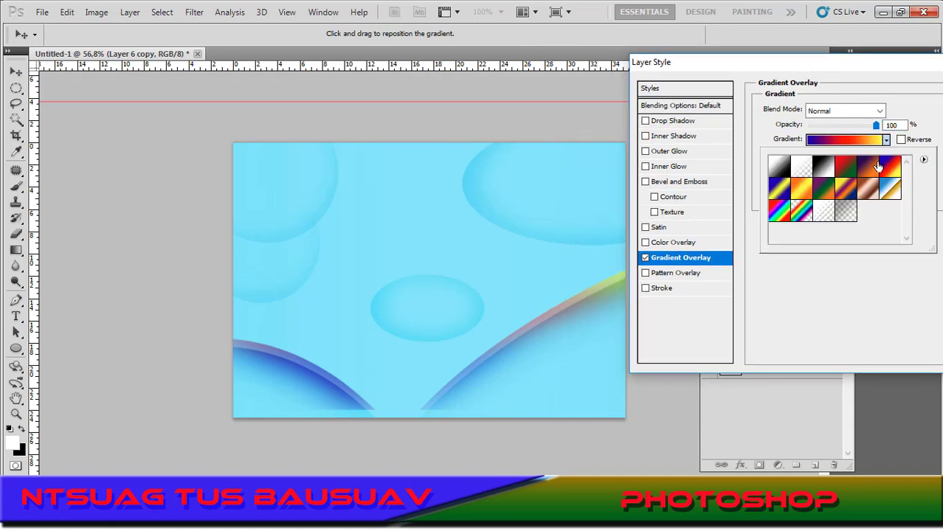
Compare further multicolour gradient presets for the overlay against the curves on the canvas
click(807, 190)
click(839, 193)
click(841, 174)
click(888, 173)
click(846, 192)
click(824, 189)
click(779, 189)
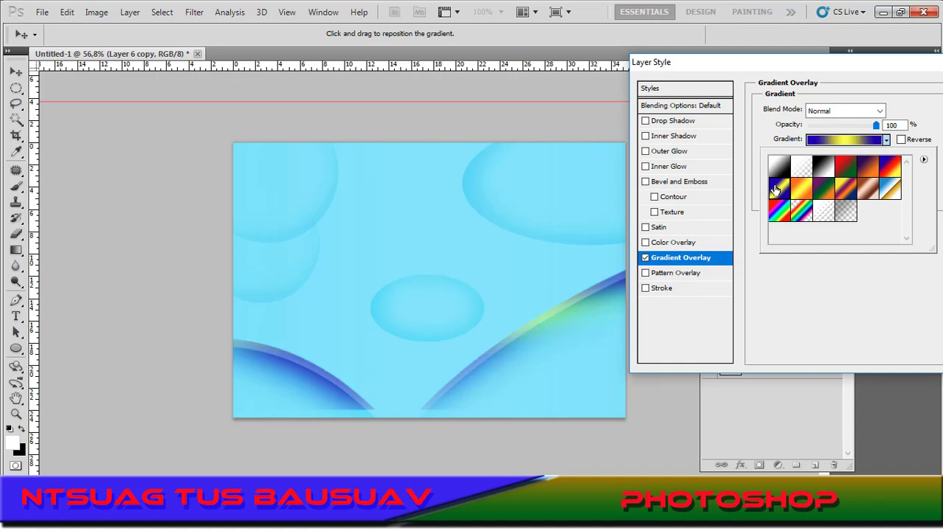
click(841, 183)
click(889, 174)
click(842, 193)
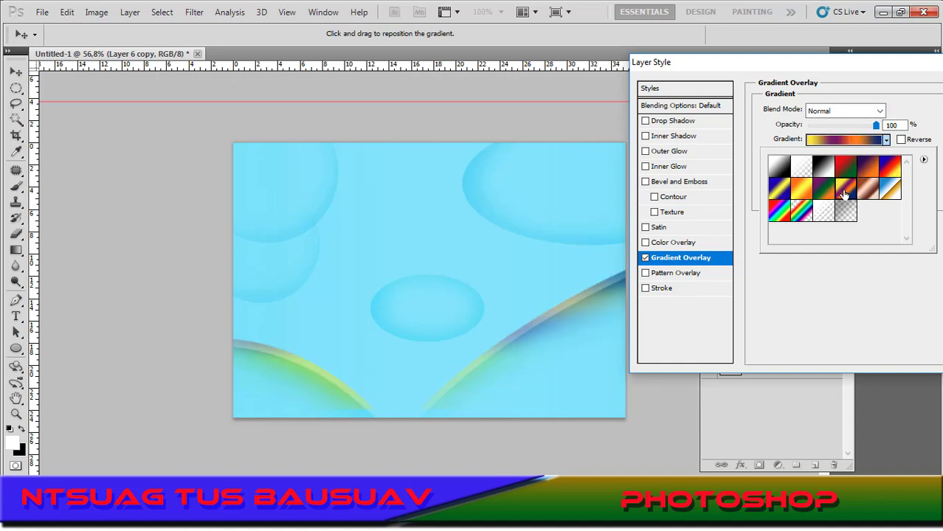
click(780, 215)
click(803, 213)
click(779, 190)
click(815, 195)
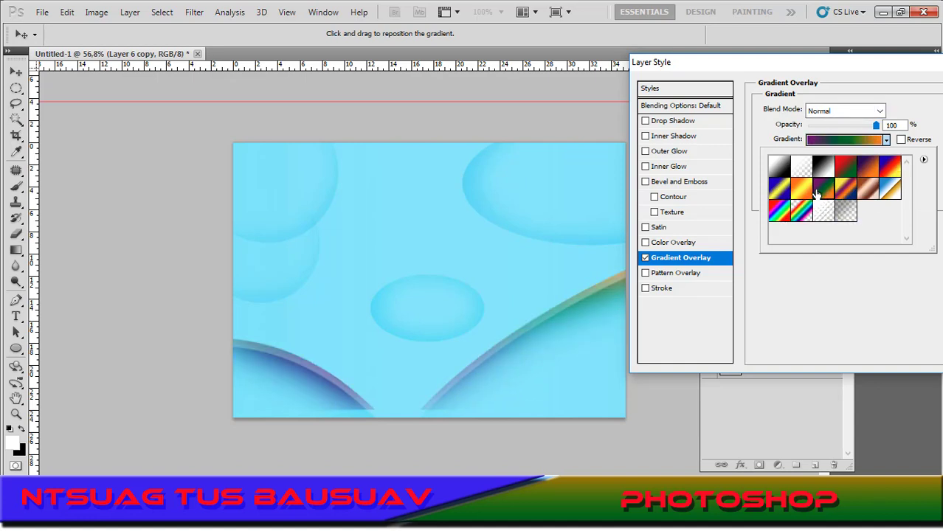
click(846, 193)
click(869, 169)
click(890, 169)
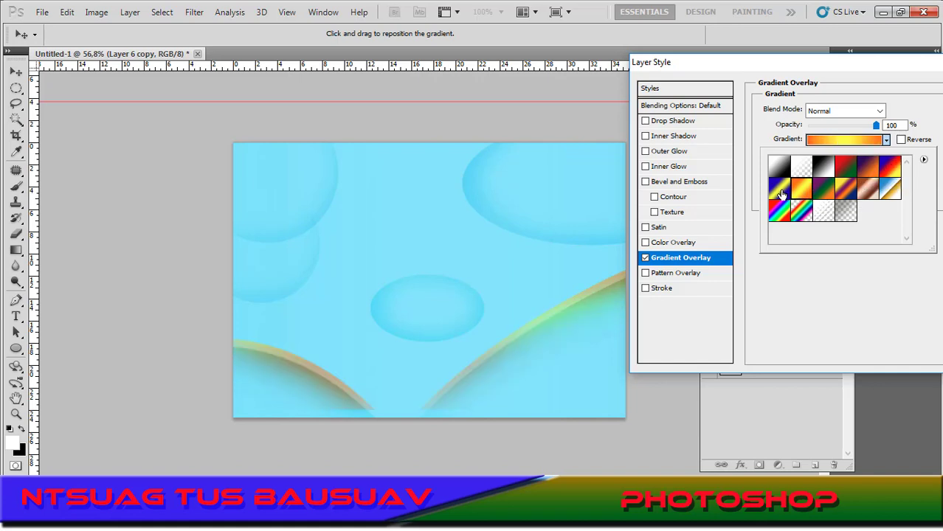
Settle on the blue-red-yellow gradient for the overlay and reduce the gradient's scale
click(780, 192)
click(890, 168)
drag(896, 63, 774, 62)
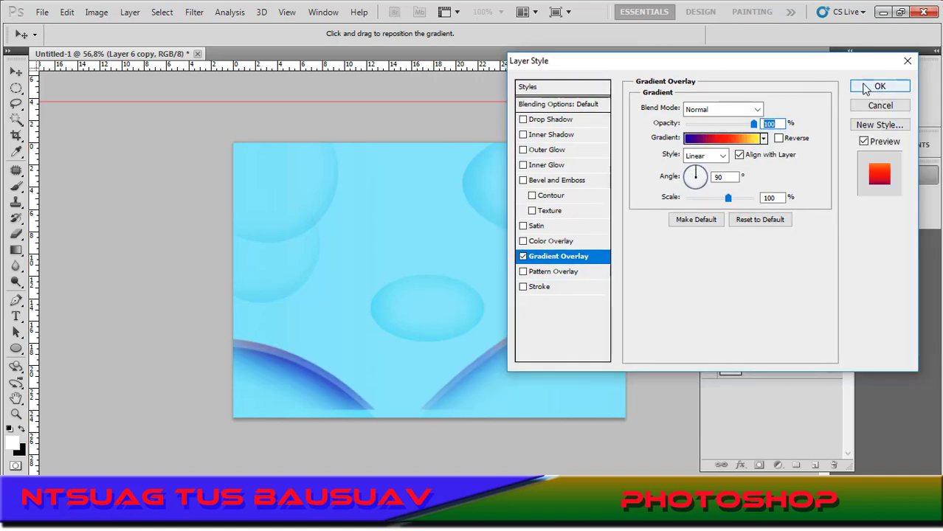
drag(729, 199, 714, 199)
Add an Outer Glow to Layer 6 copy with the pink colour #fb9aa5 and a size of 38 px
click(547, 149)
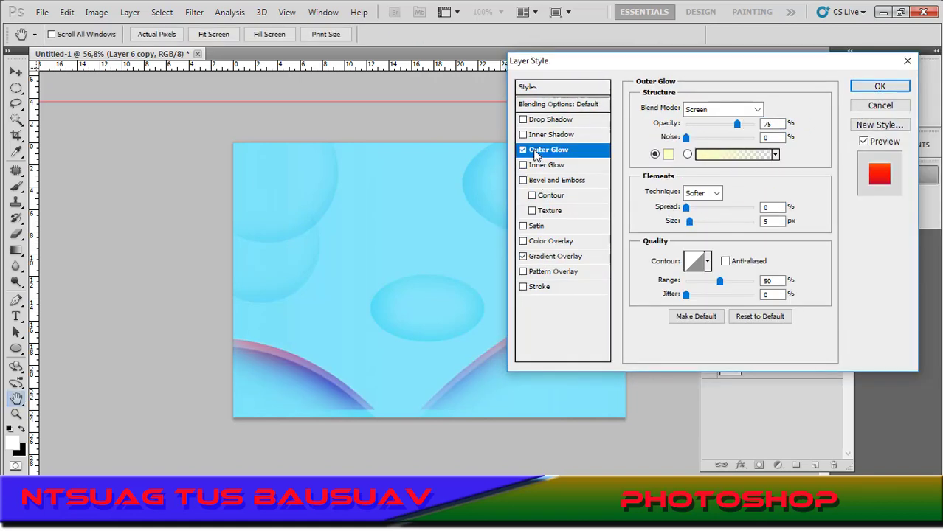
mouse_move(689, 221)
mouse_down()
mouse_move(740, 221)
mouse_move(707, 222)
mouse_up()
click(669, 154)
click(503, 110)
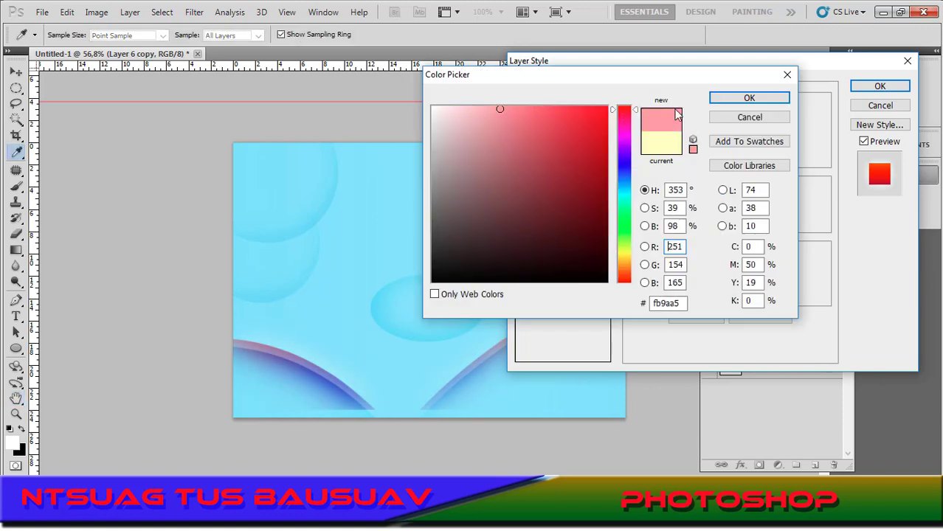
click(732, 97)
drag(706, 222, 700, 221)
mouse_move(687, 138)
mouse_down()
mouse_move(707, 138)
mouse_move(687, 139)
mouse_up()
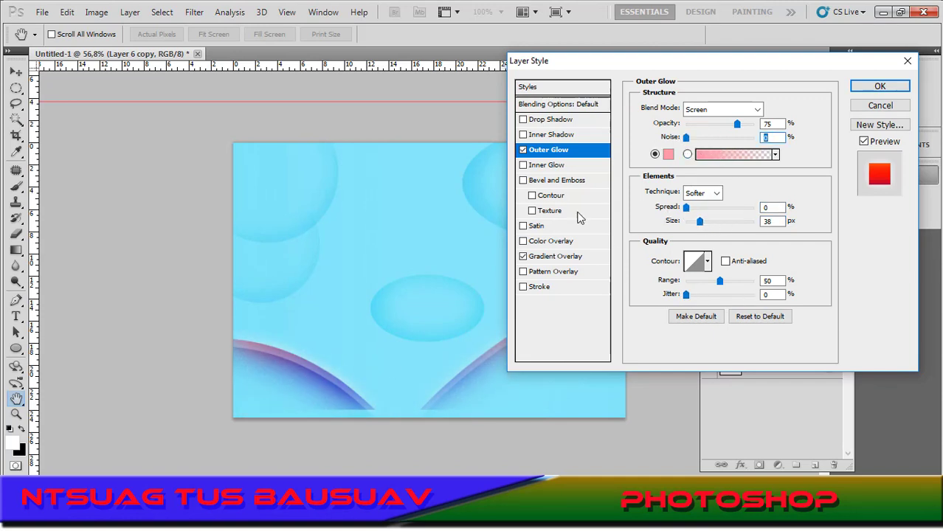
Add an Inner Shadow to Layer 6 copy with a red shadow colour and a size of 43 px
click(546, 135)
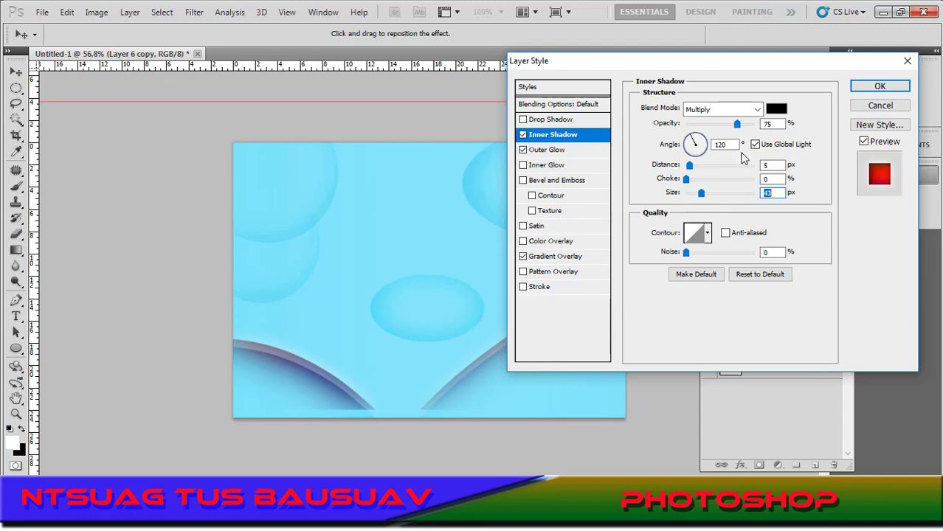
click(780, 111)
drag(483, 108, 564, 101)
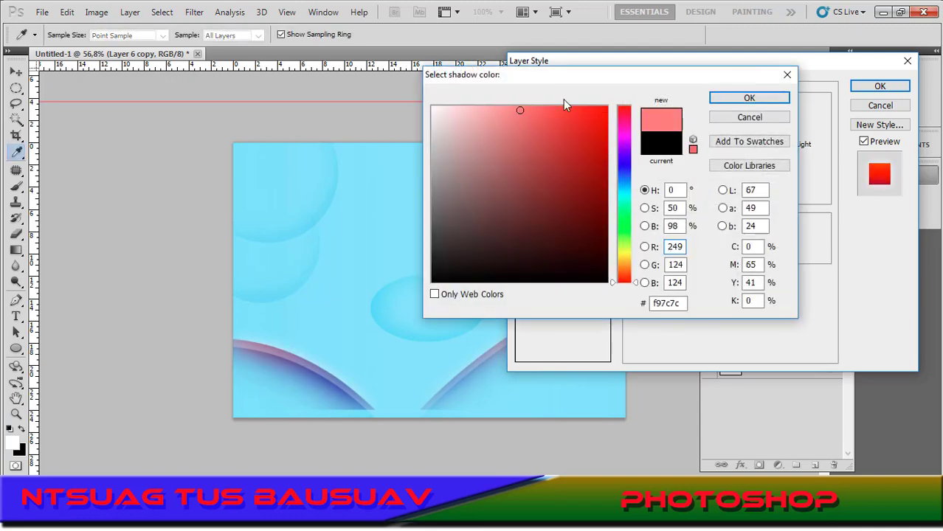
click(749, 98)
drag(687, 193, 702, 196)
Add an Inner Glow with a blue-violet colour and a size of 29 px, and apply the layer style
click(551, 166)
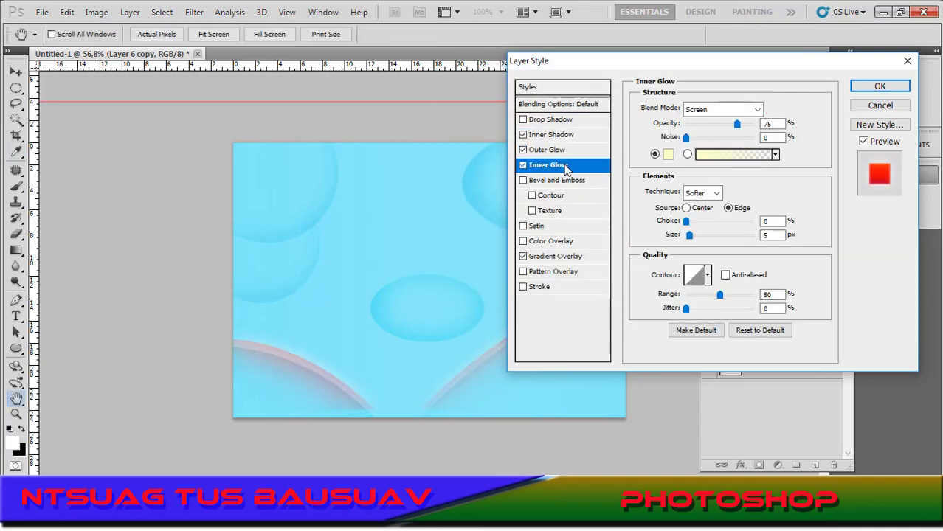
click(664, 154)
click(467, 109)
click(622, 158)
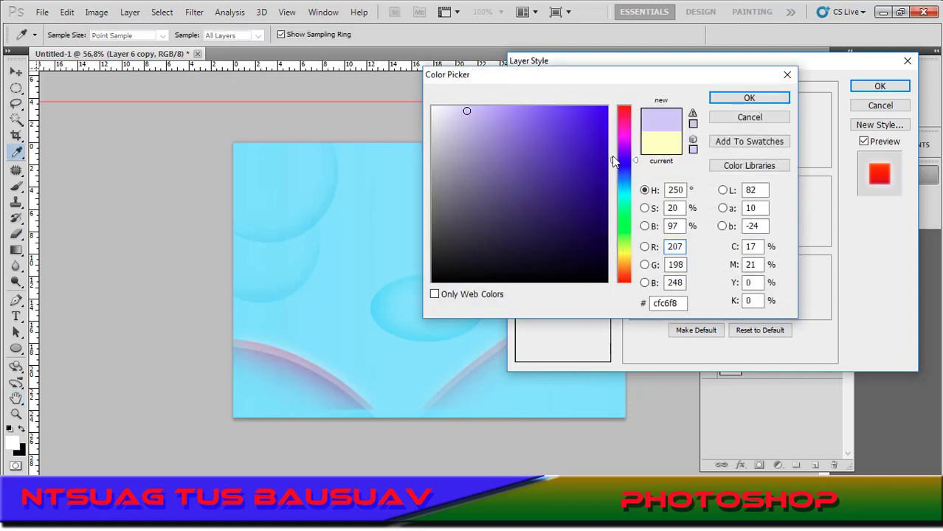
drag(515, 112, 588, 110)
click(624, 192)
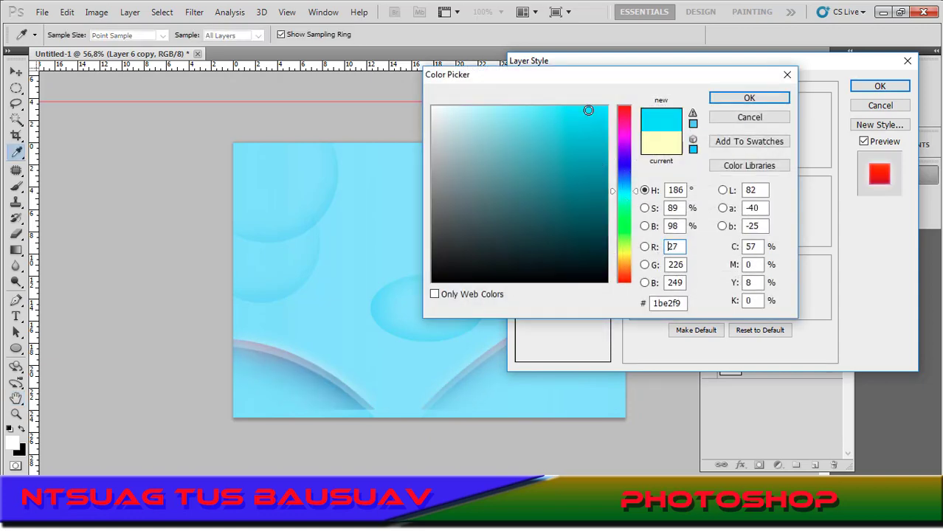
click(624, 161)
click(562, 108)
click(749, 97)
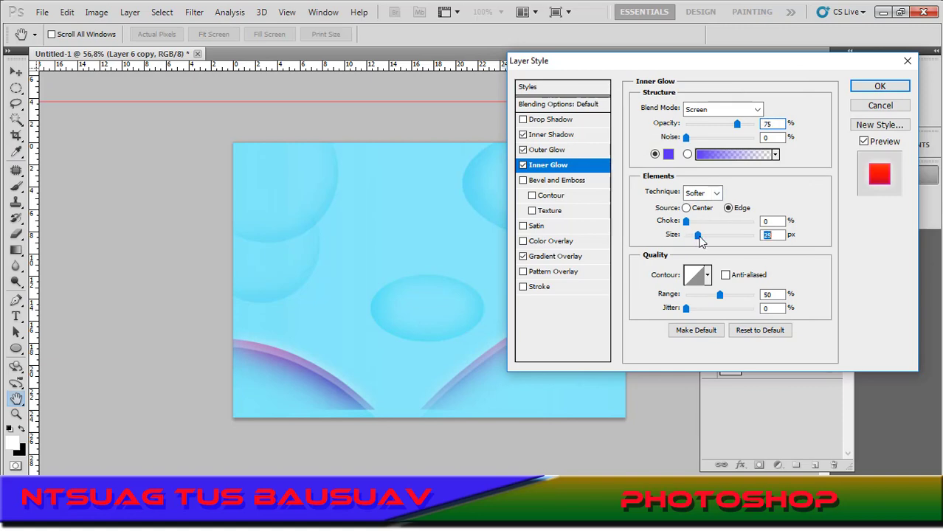
click(880, 86)
Collapse the effects list of Layer 6 copy and set the layer's opacity to 99%
click(838, 243)
scroll(402, 347, up, 3)
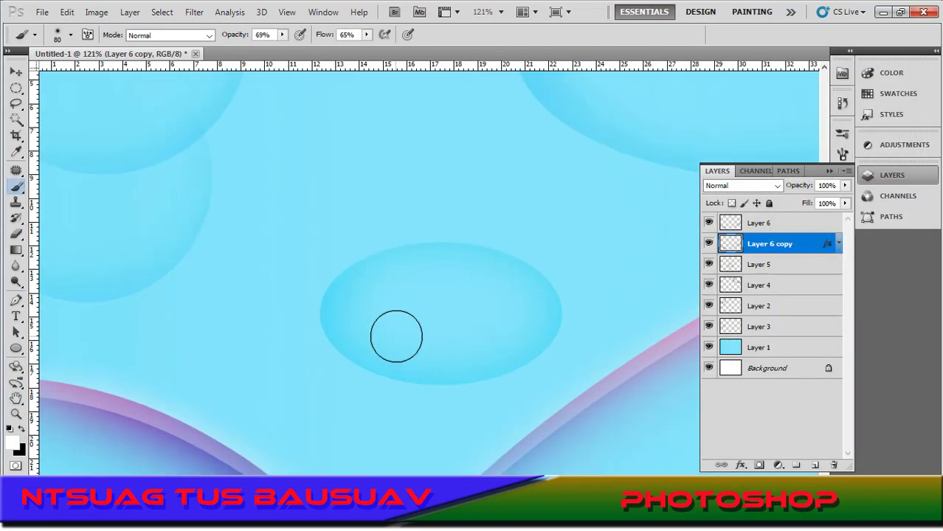
scroll(398, 333, down, 2)
click(845, 185)
drag(818, 205, 820, 205)
Apply a Gaussian Blur with a radius of 10 pixels to Layer 6 copy
click(194, 11)
mouse_move(332, 137)
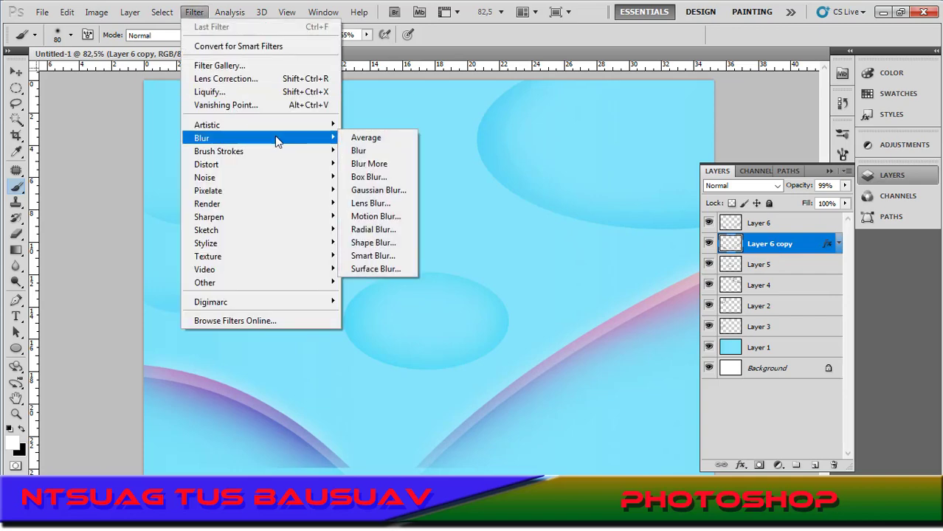
click(411, 191)
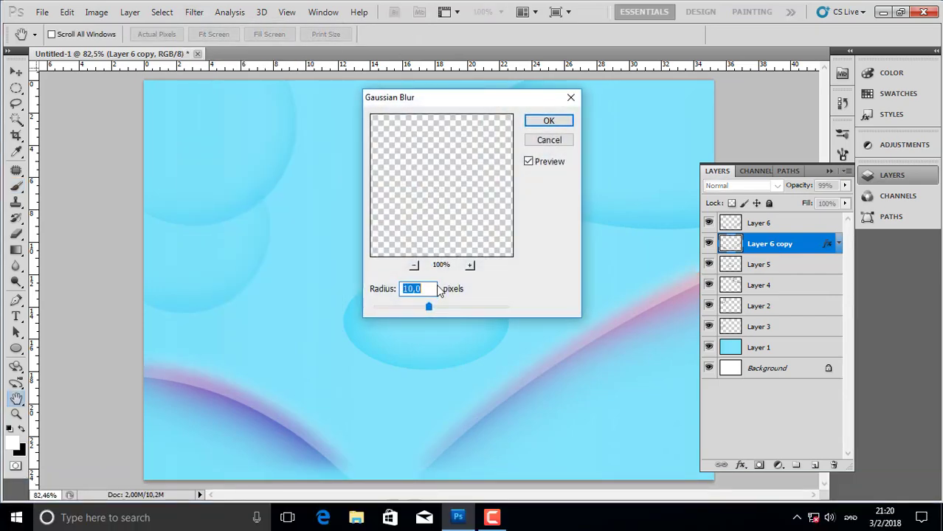
click(539, 123)
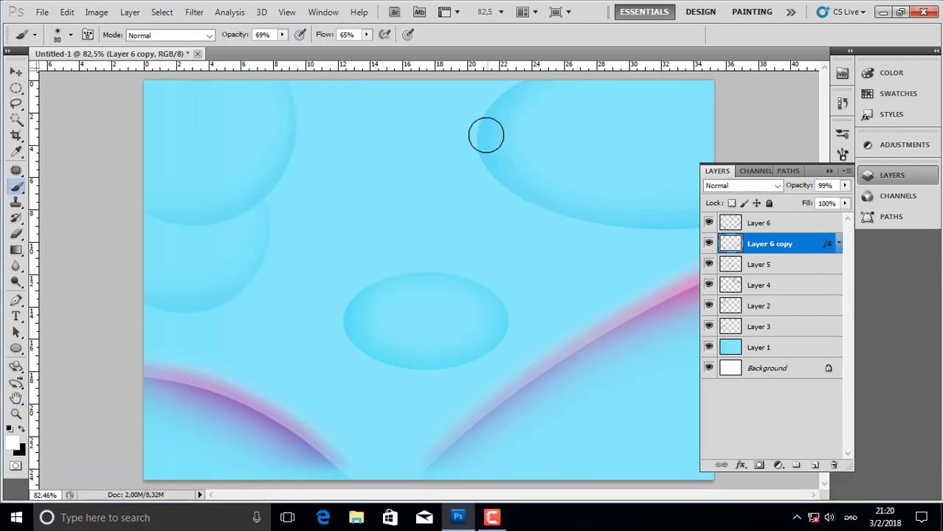
Remove the horizontal guide above the canvas with the Move tool
click(16, 71)
scroll(396, 350, down, 3)
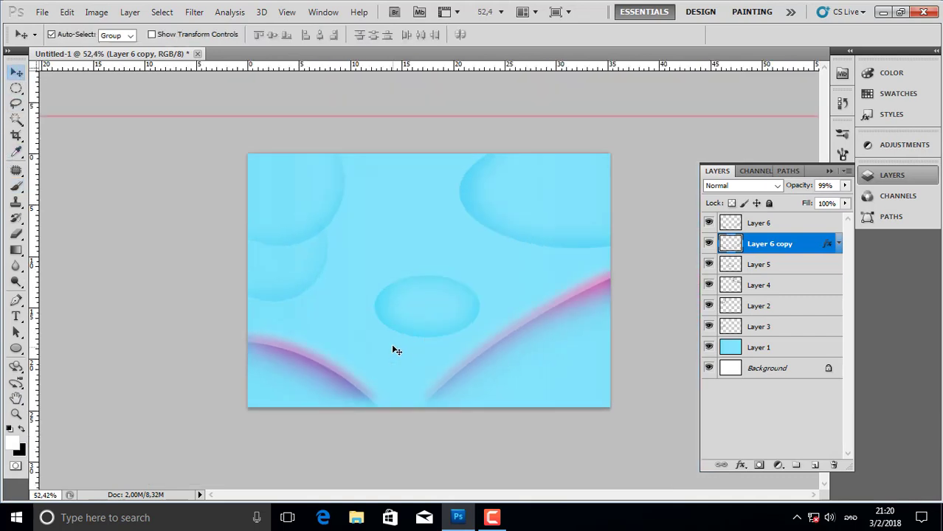
scroll(456, 330, down, 1)
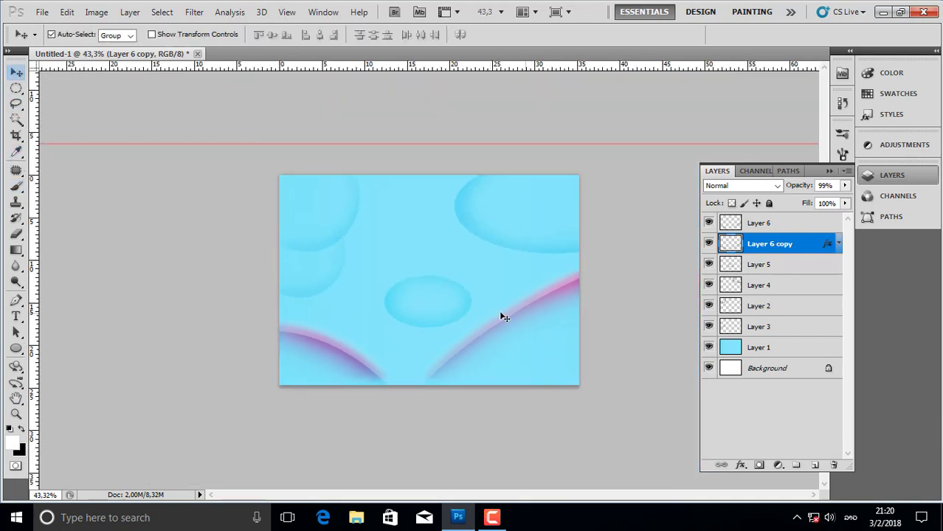
scroll(504, 317, up, 1)
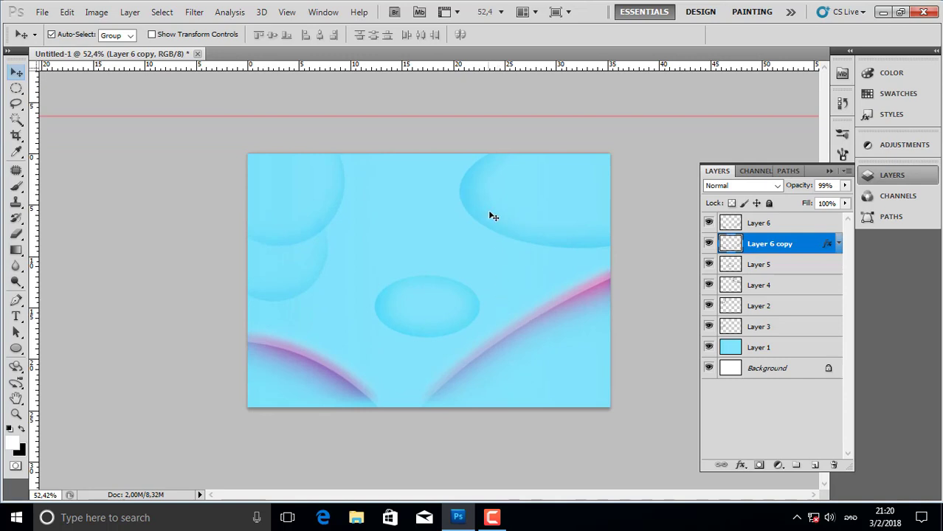
drag(473, 117, 470, 51)
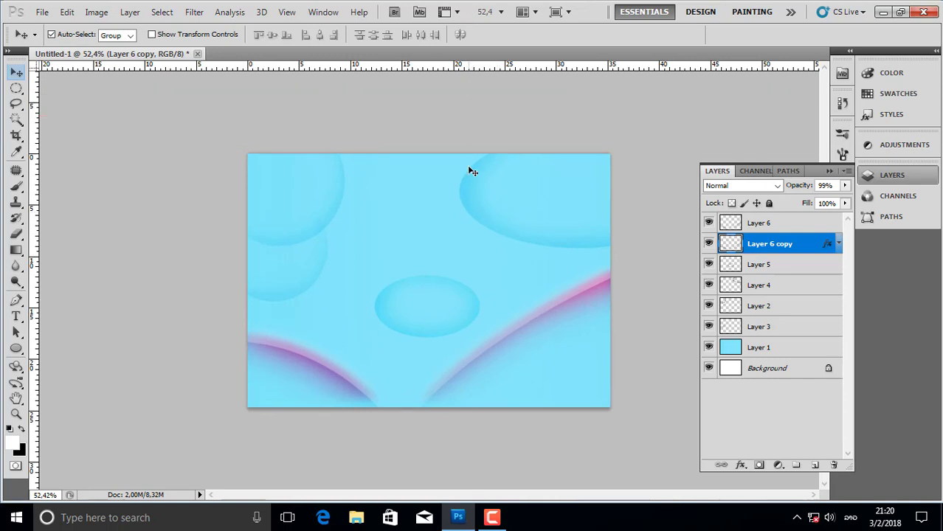
Minimize Photoshop to show the desktop
scroll(456, 214, up, 2)
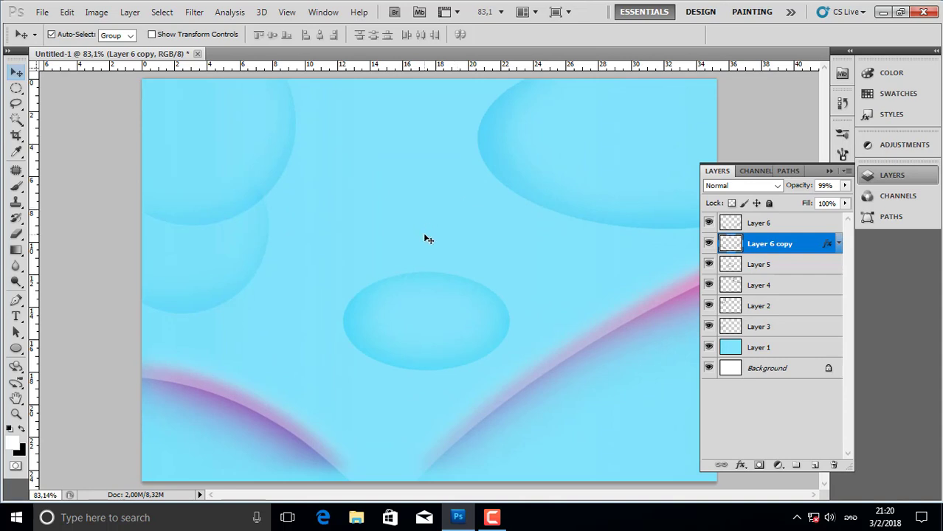
scroll(426, 238, down, 1)
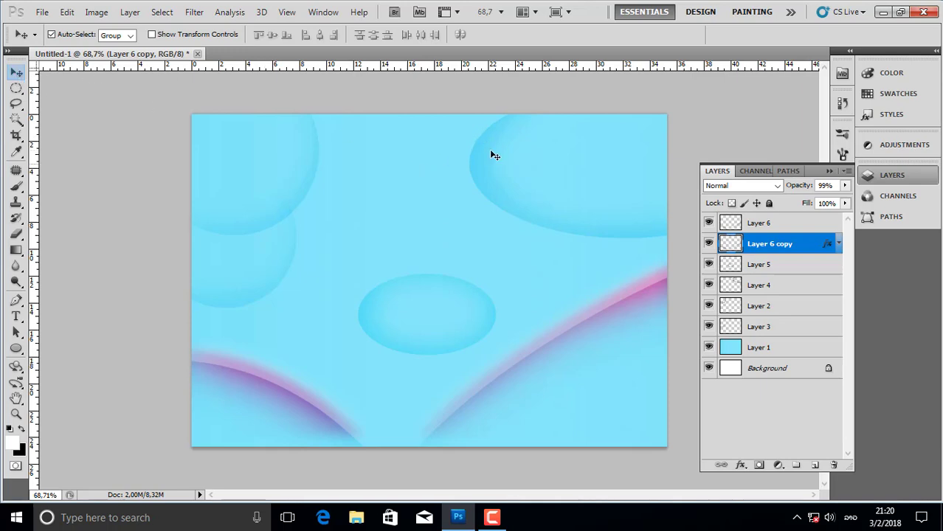
click(888, 15)
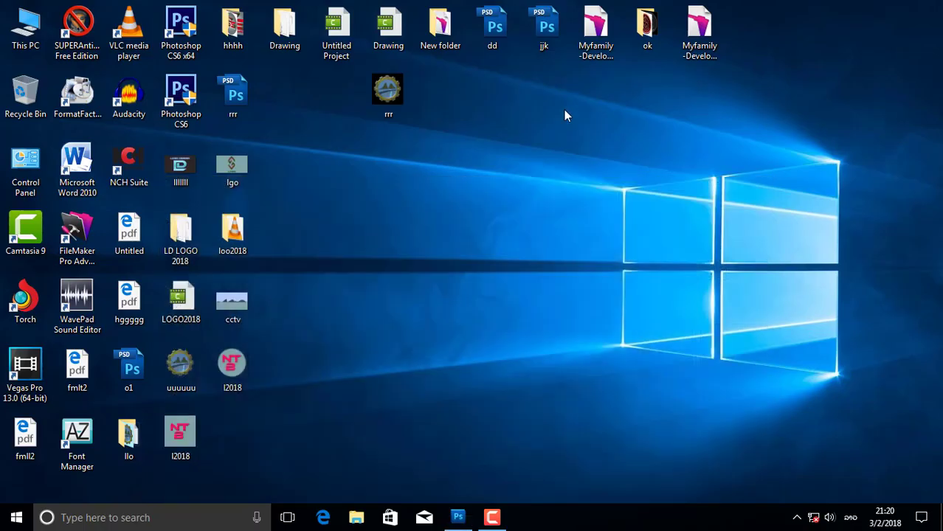
right_click(563, 109)
click(602, 151)
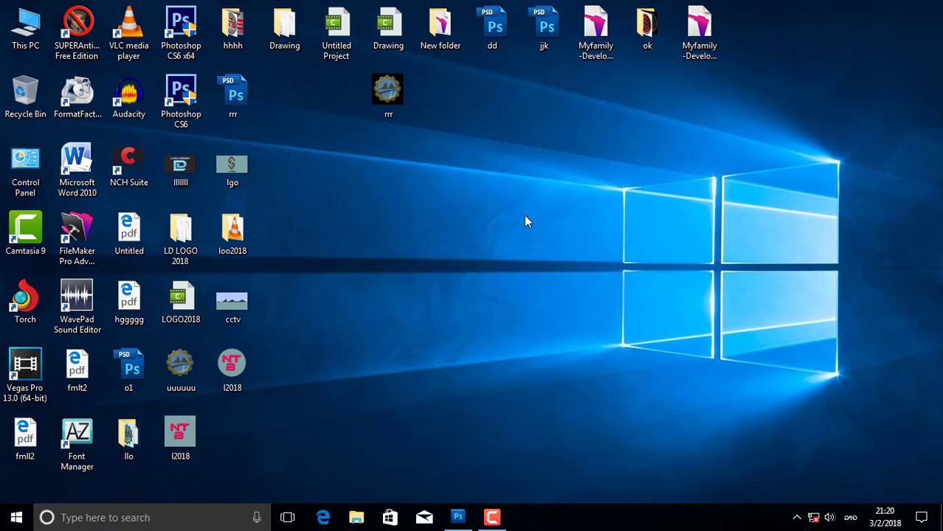